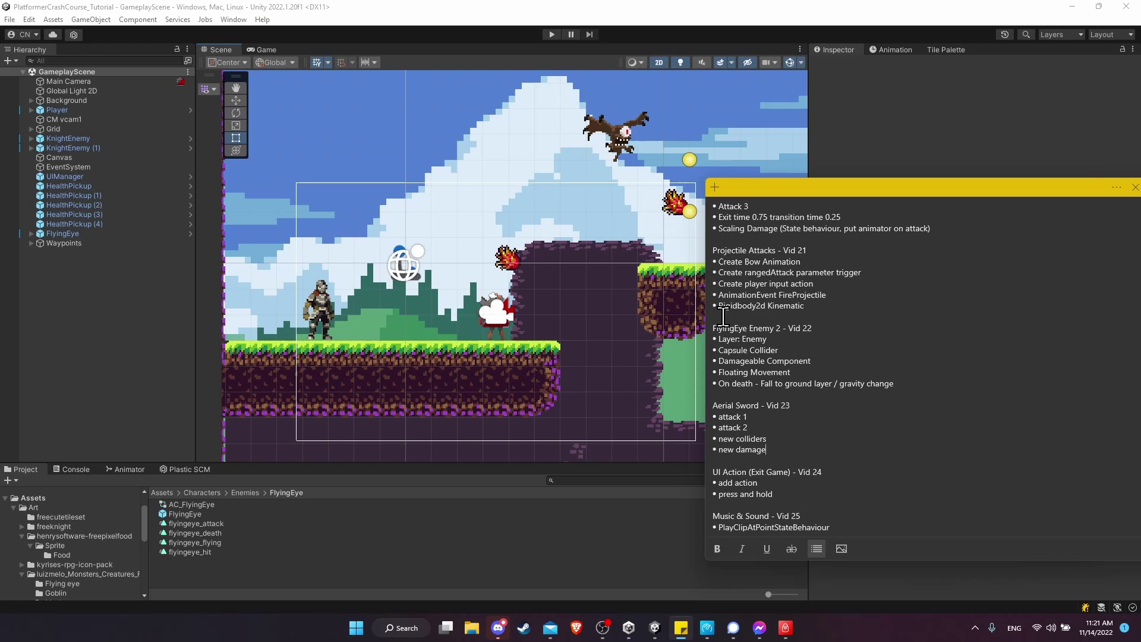
drag(717, 418, 786, 442)
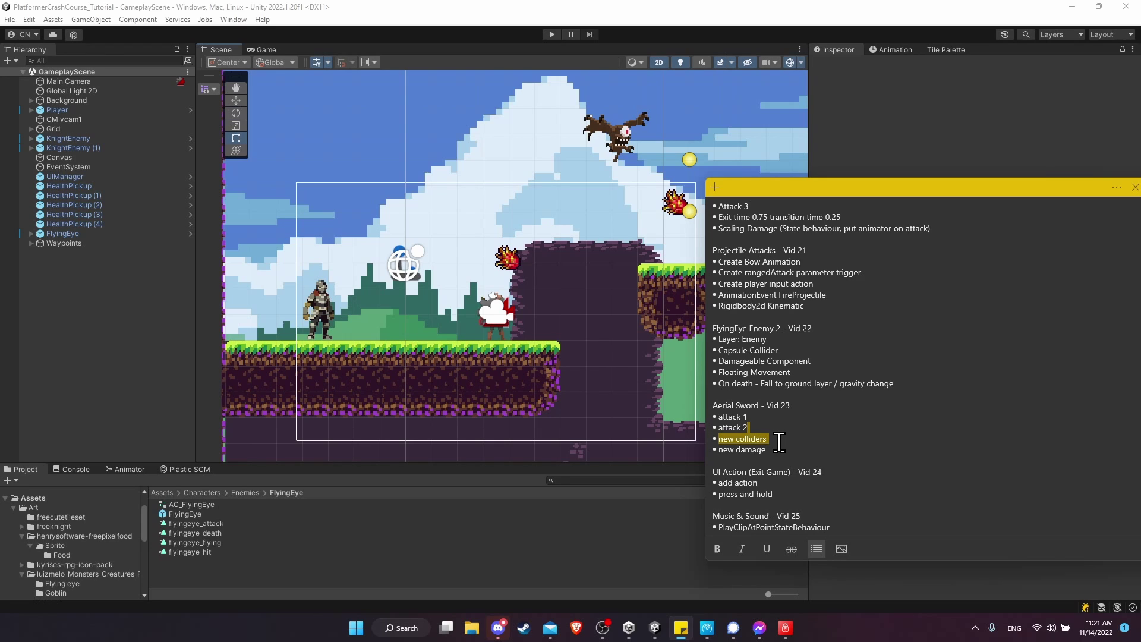
click(777, 441)
drag(777, 442, 779, 450)
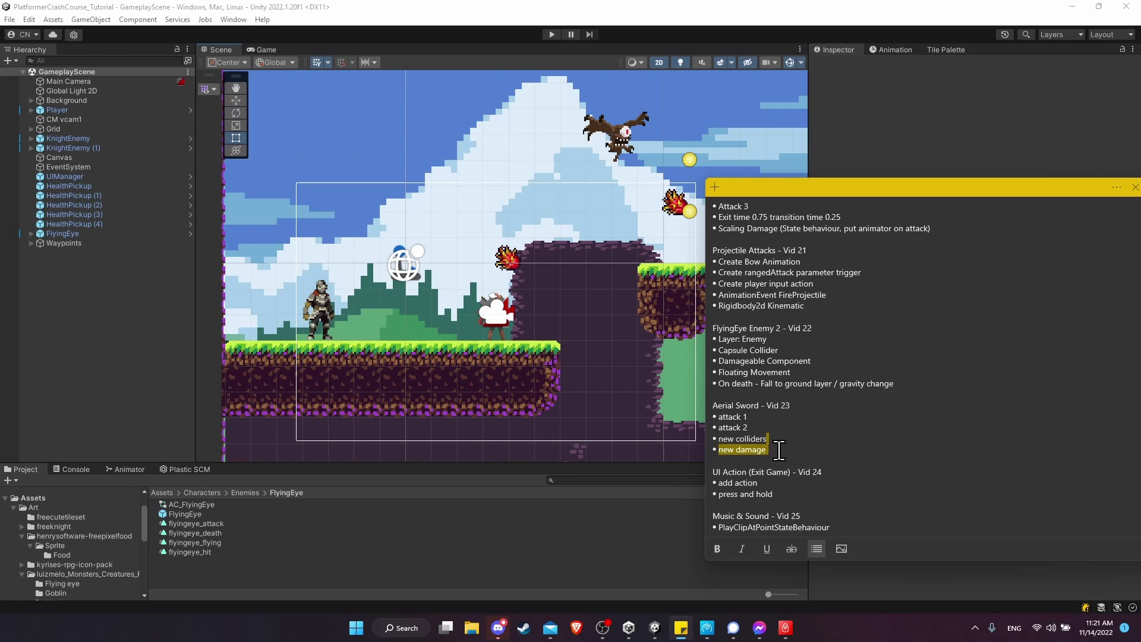
Open the Player prefab for editing and bring up the animation clips of its root object.
click(508, 323)
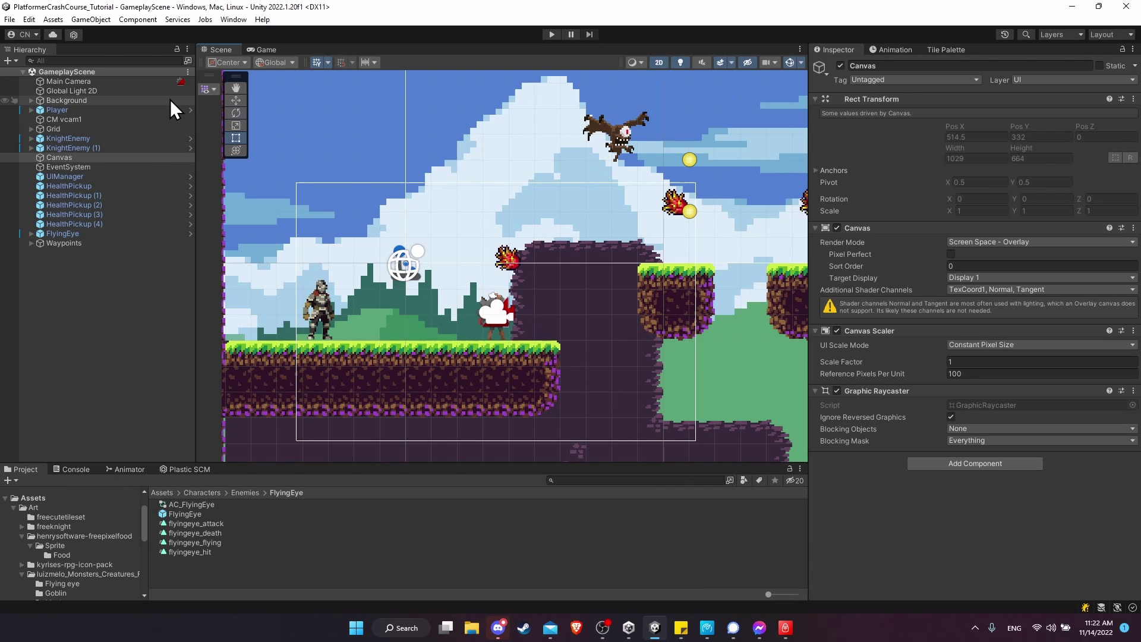
click(190, 110)
click(130, 86)
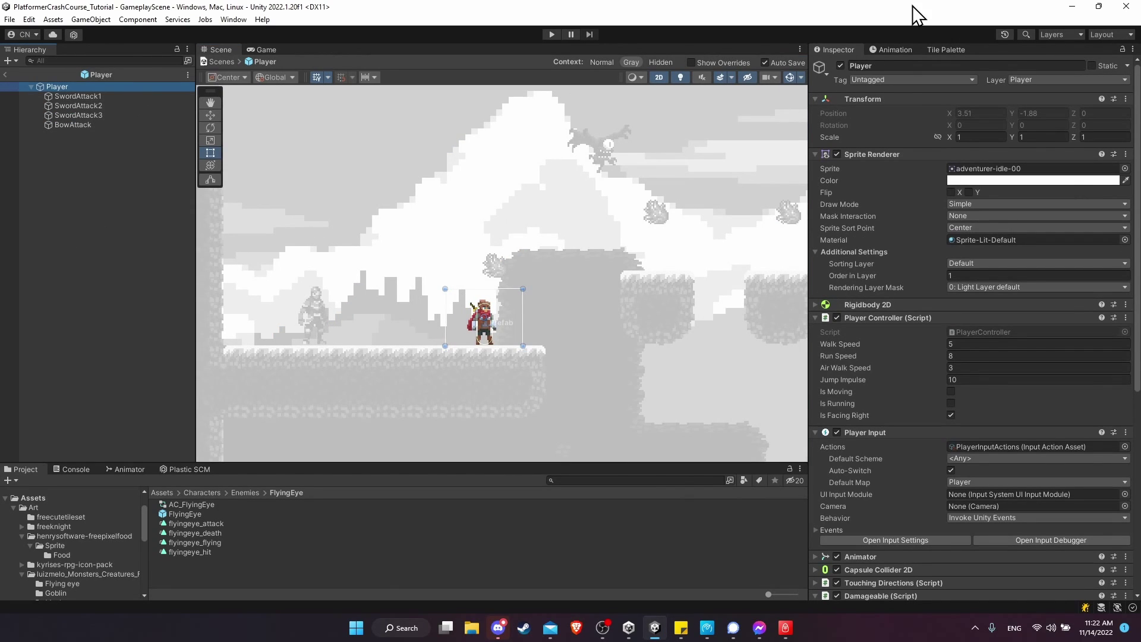
click(894, 50)
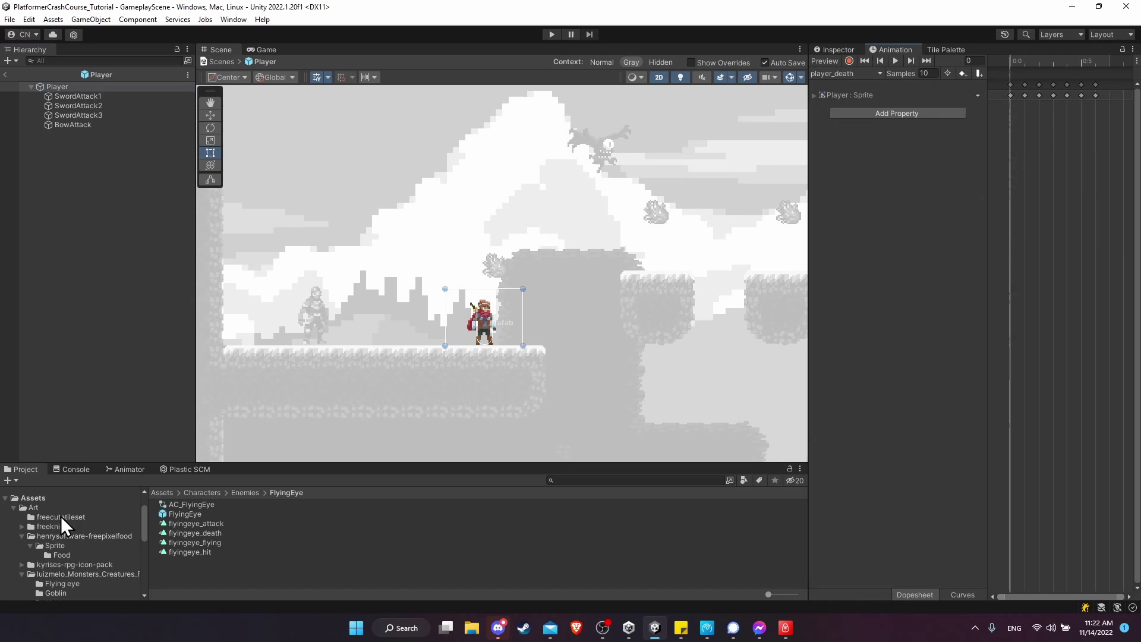
Create a new animation clip for the Player named player_air_attack_1, saved in the Characters/Player folder.
click(879, 73)
click(863, 245)
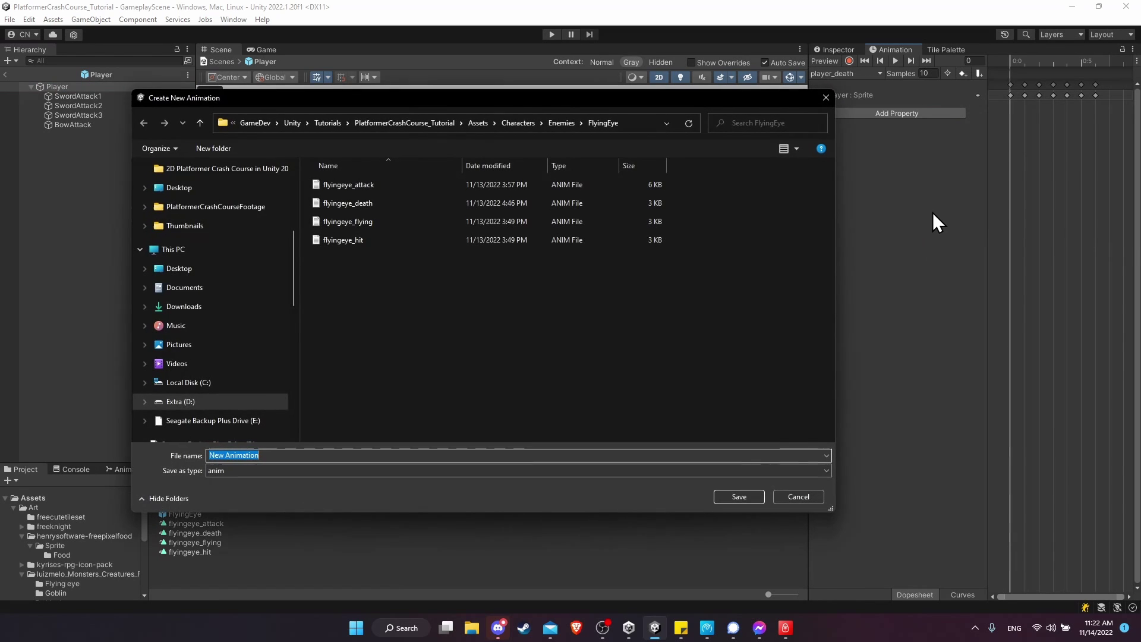
text(player_ai)
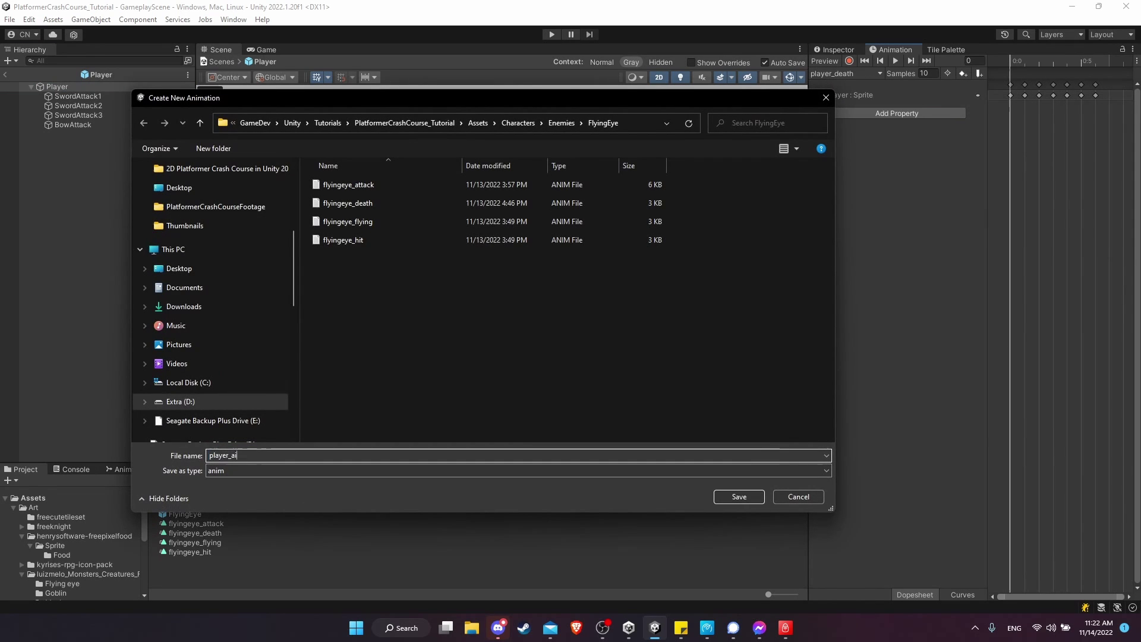
text(r_attack_1)
key(ctrl+a)
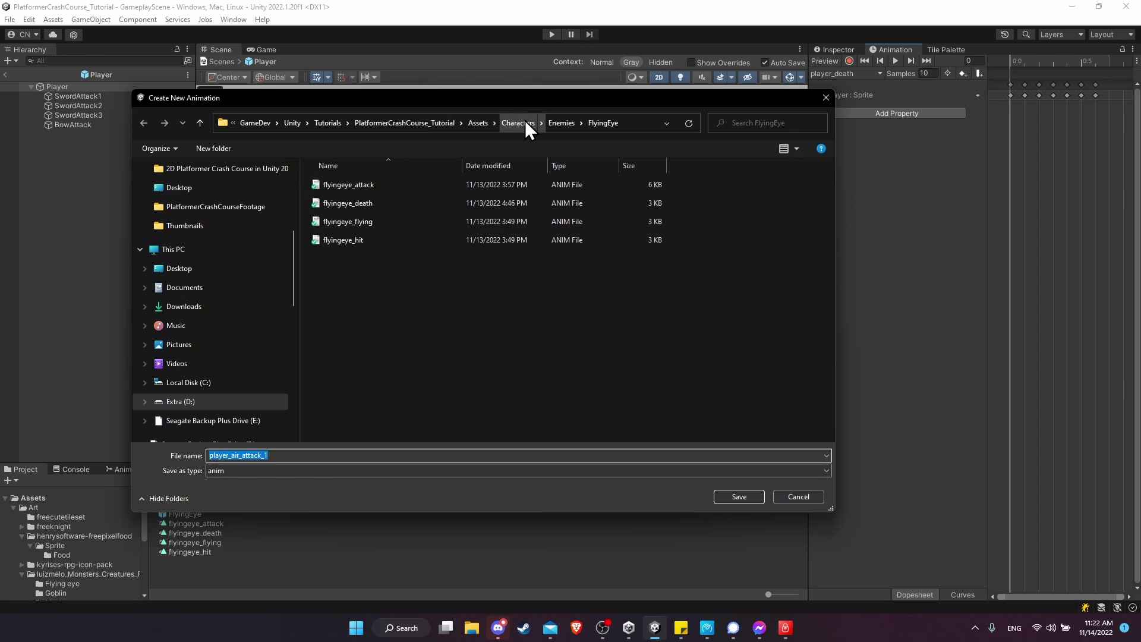
click(523, 122)
double_click(401, 205)
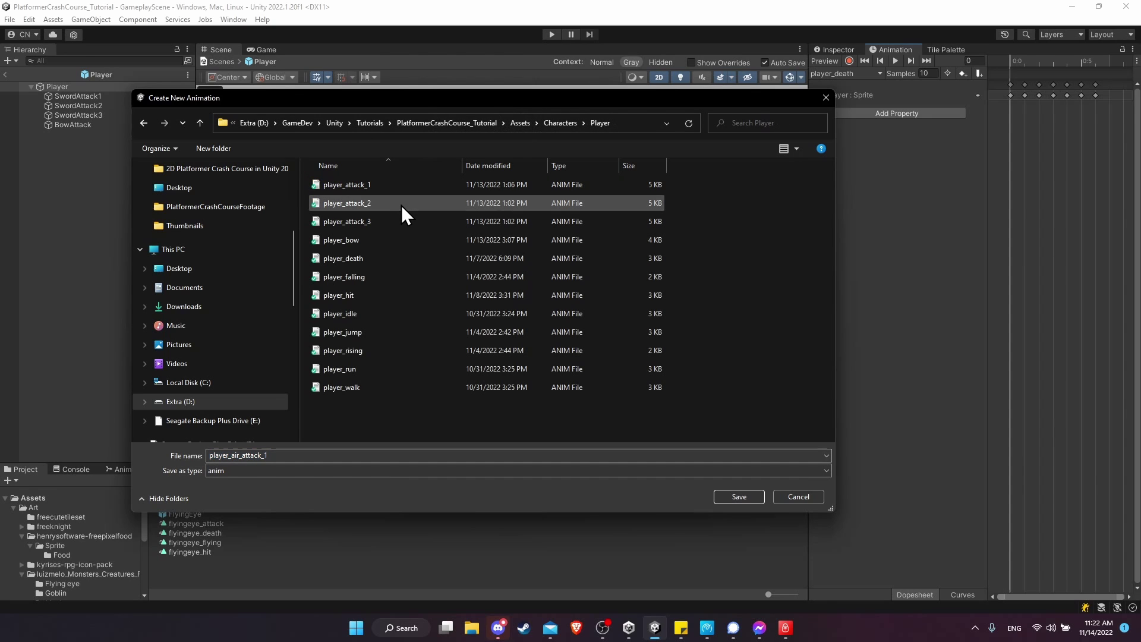
click(739, 497)
Set the sample rate of the player_air_attack_1 clip to 10.
click(932, 73)
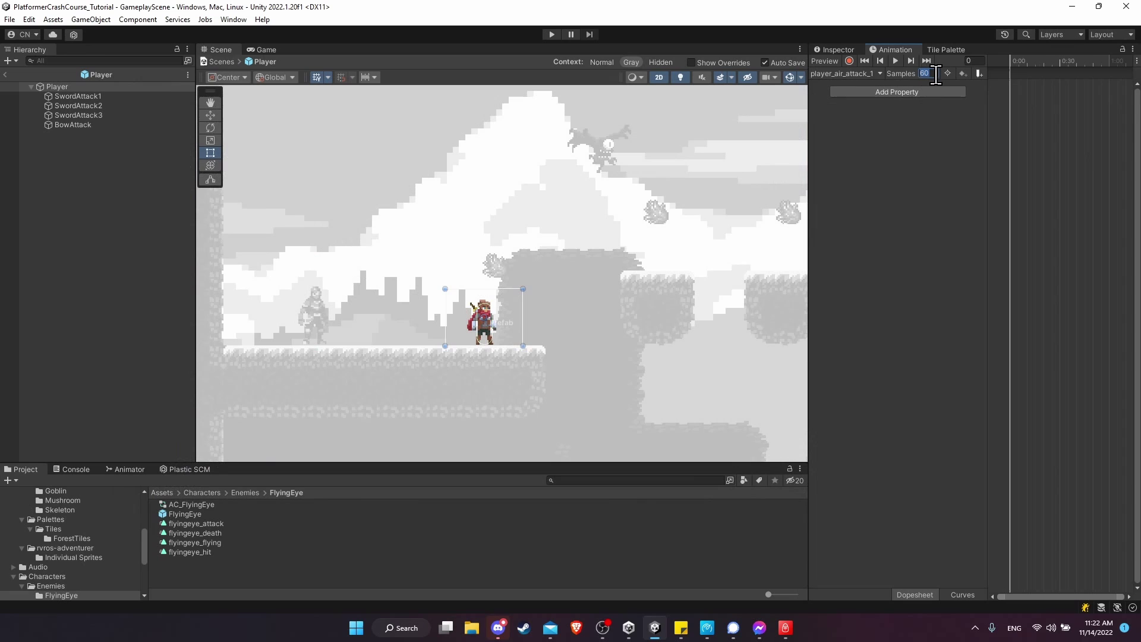
text(10)
key(Return)
Add sprites adventurer-air-attack1-00 to 03 from rvros-adventurer's Individual Sprites folder to the player_air_attack_1 timeline and preview the clip.
drag(265, 463, 261, 343)
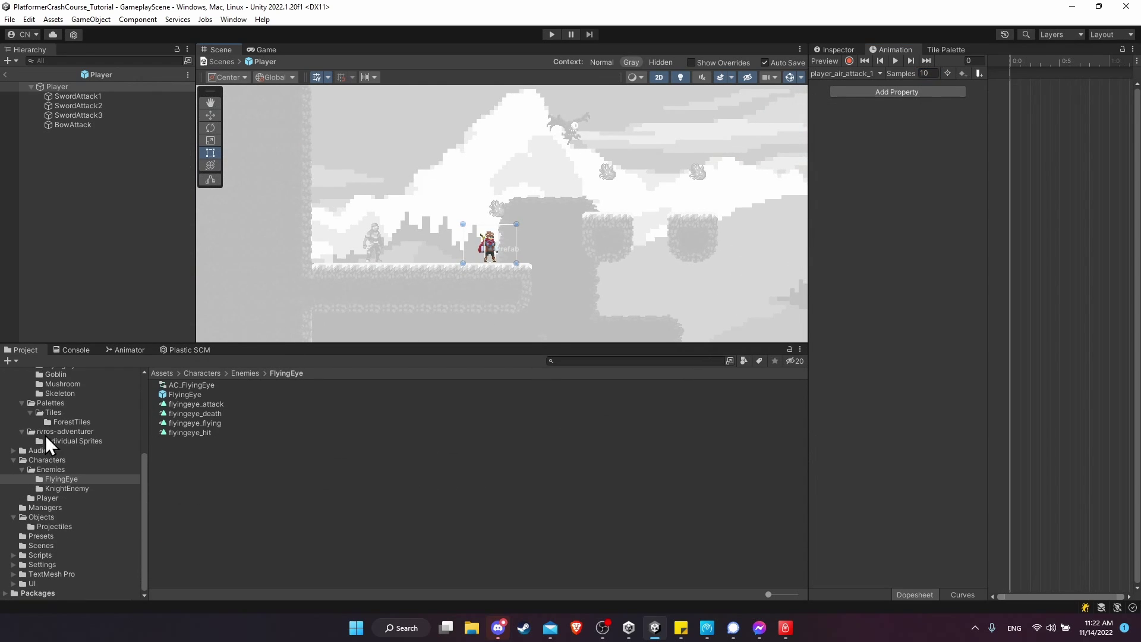
scroll(50, 464, up, 5)
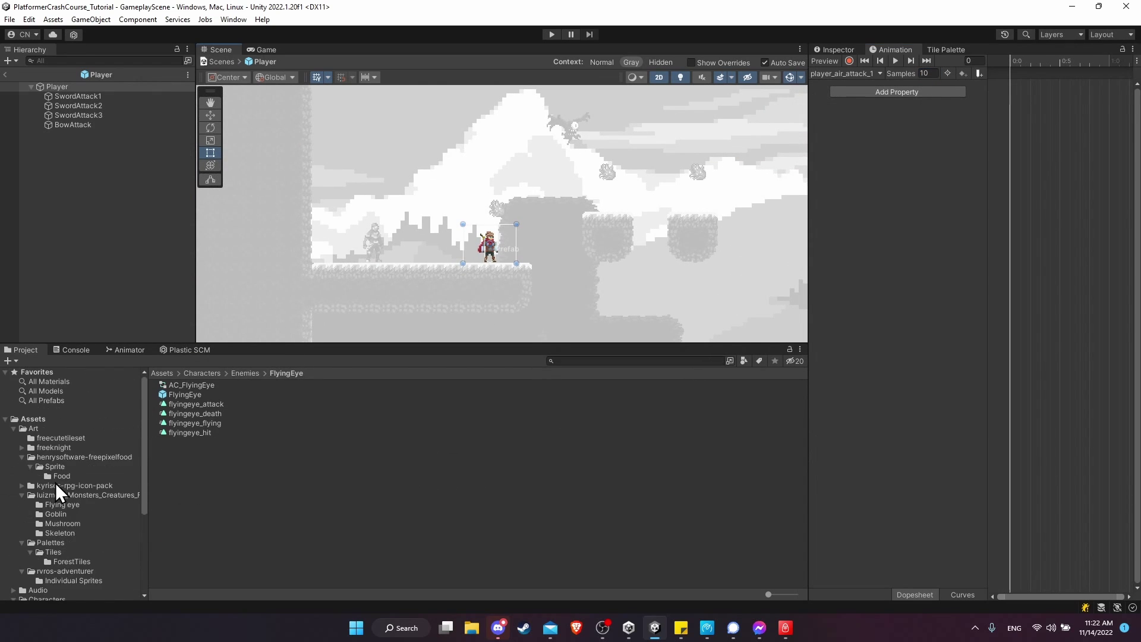
click(77, 581)
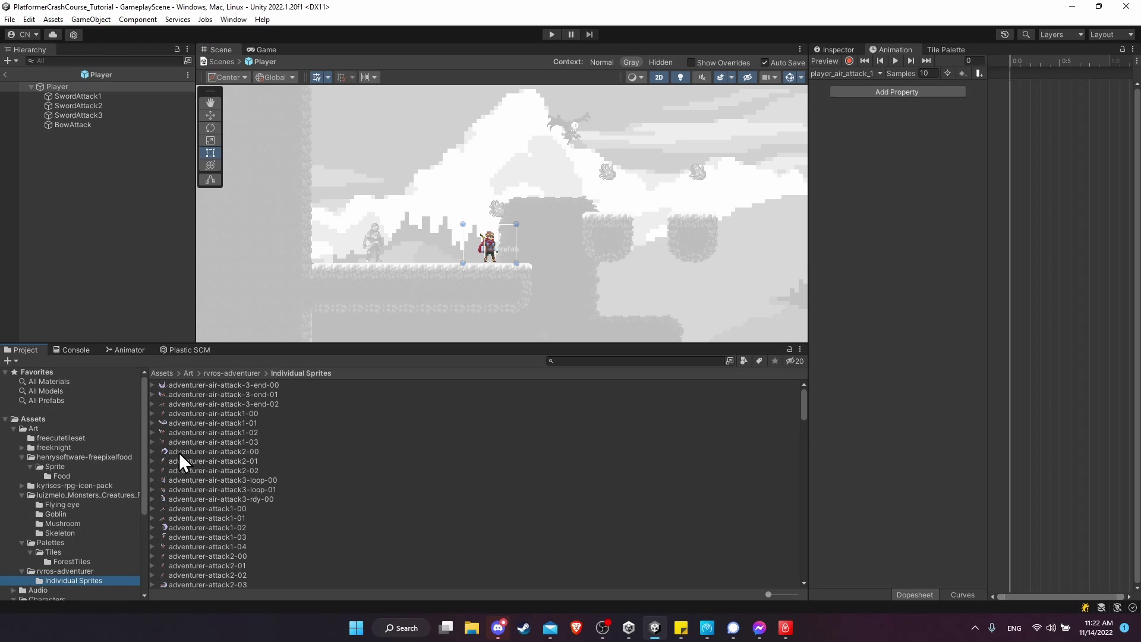
click(265, 415)
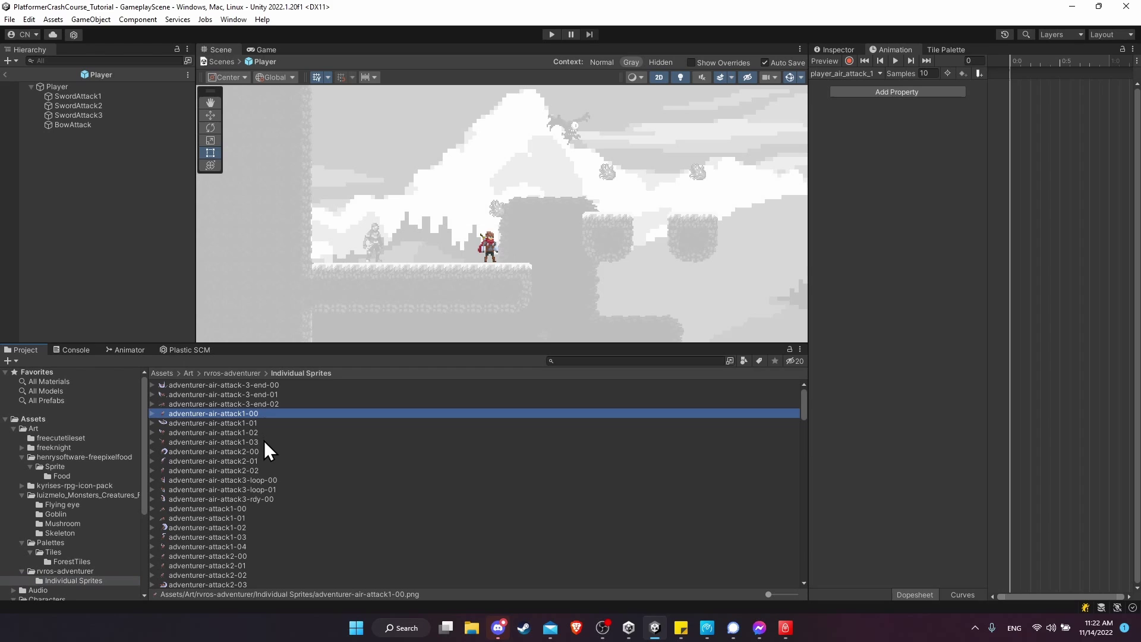
shift+click(265, 443)
drag(316, 432, 1010, 142)
drag(809, 199, 717, 199)
scroll(451, 273, up, 5)
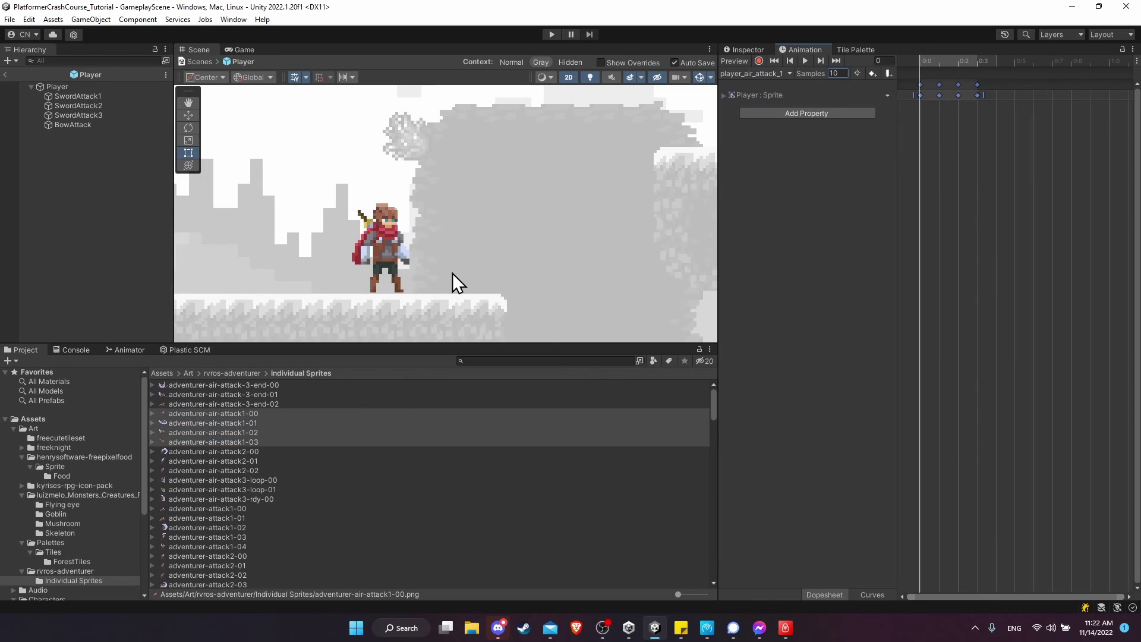
click(811, 62)
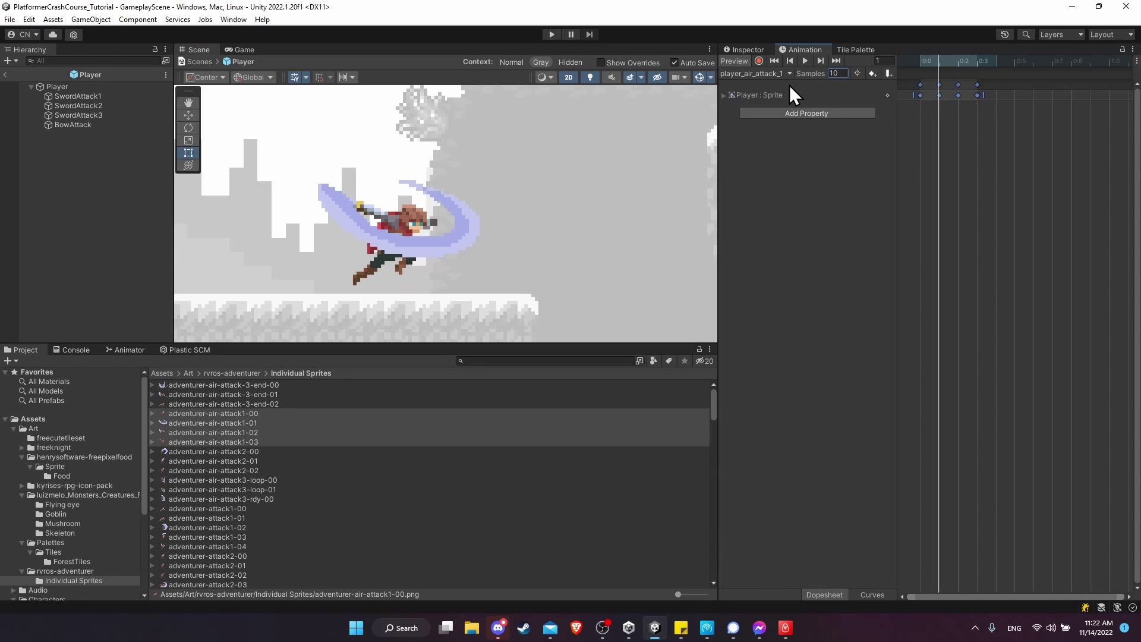
Create another Player clip named player_air_attack_2 in the Player folder and set its samples to 10.
click(780, 72)
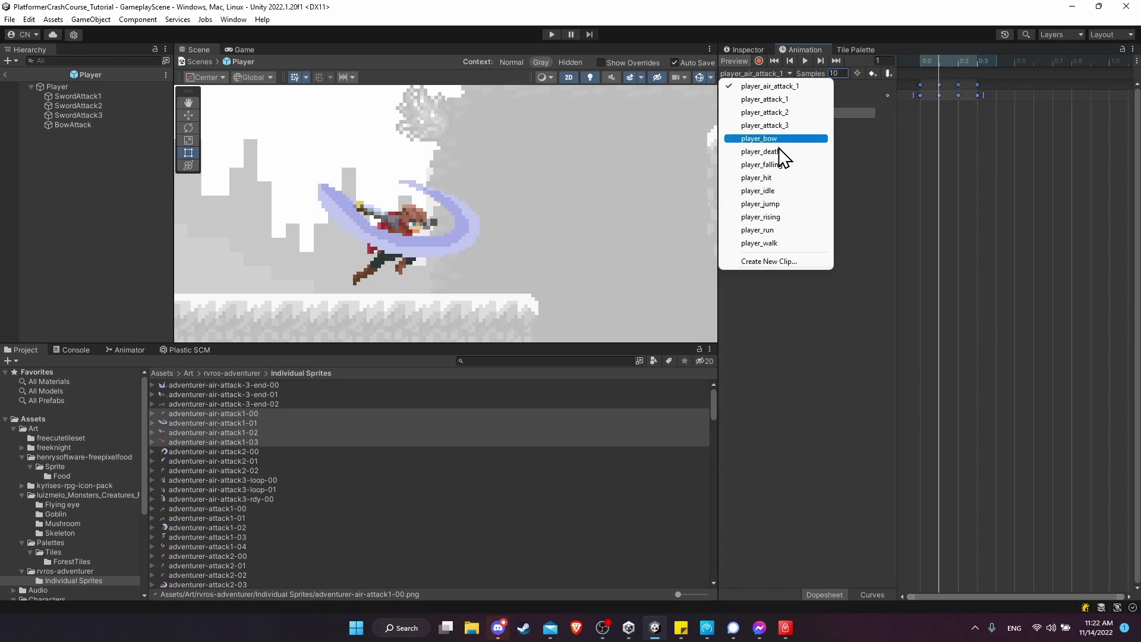
click(783, 262)
text(player_air_attack_2)
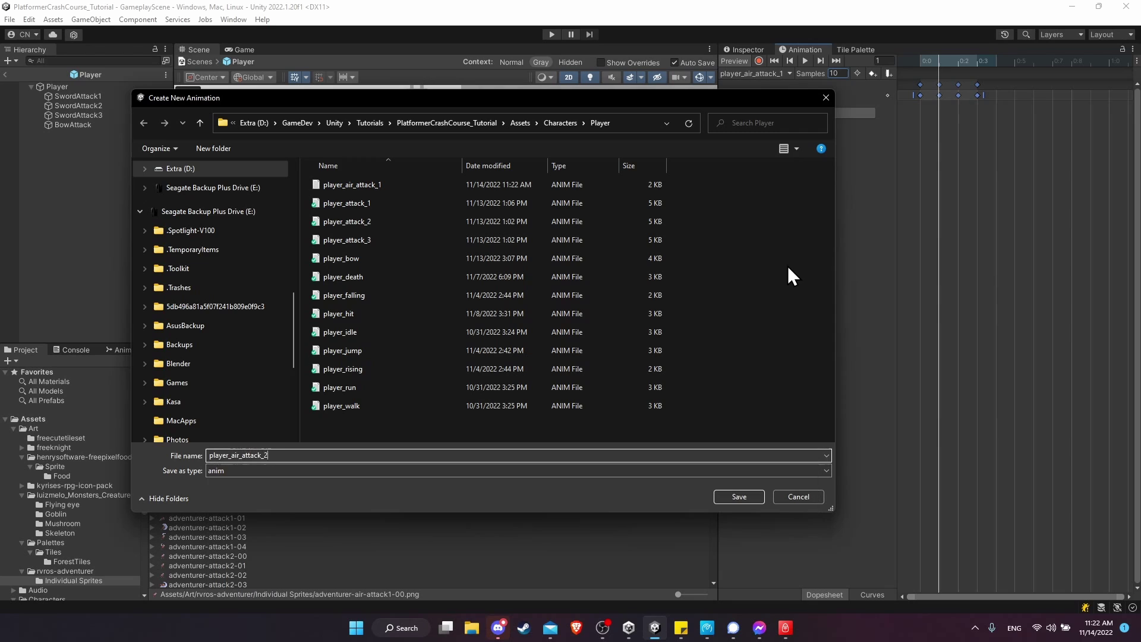
click(728, 497)
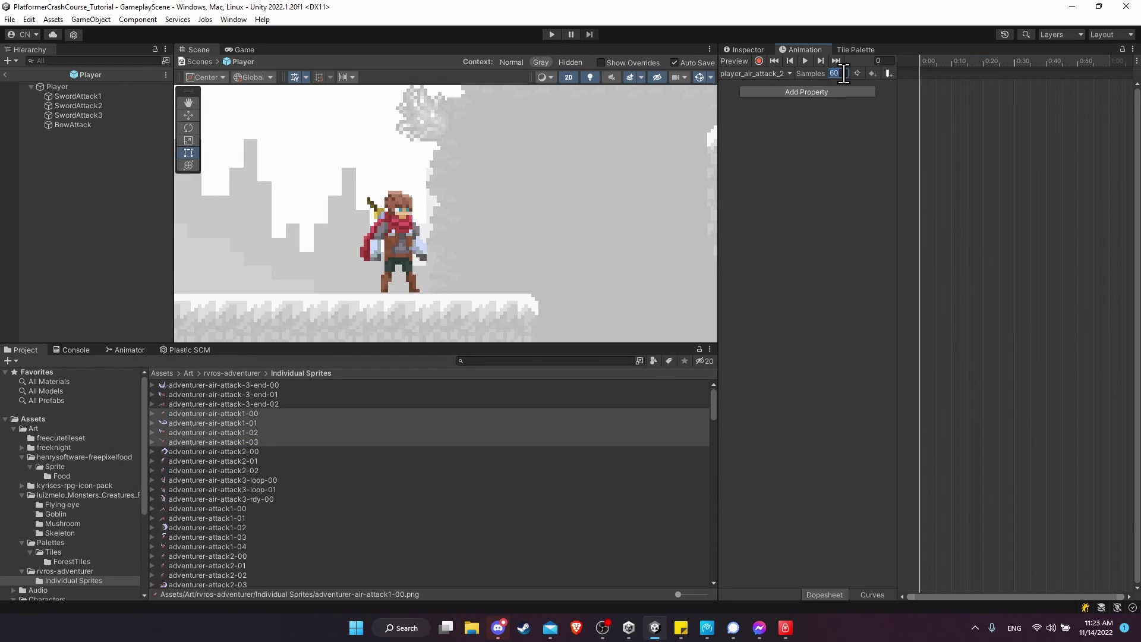
double_click(837, 73)
text(10)
key(Return)
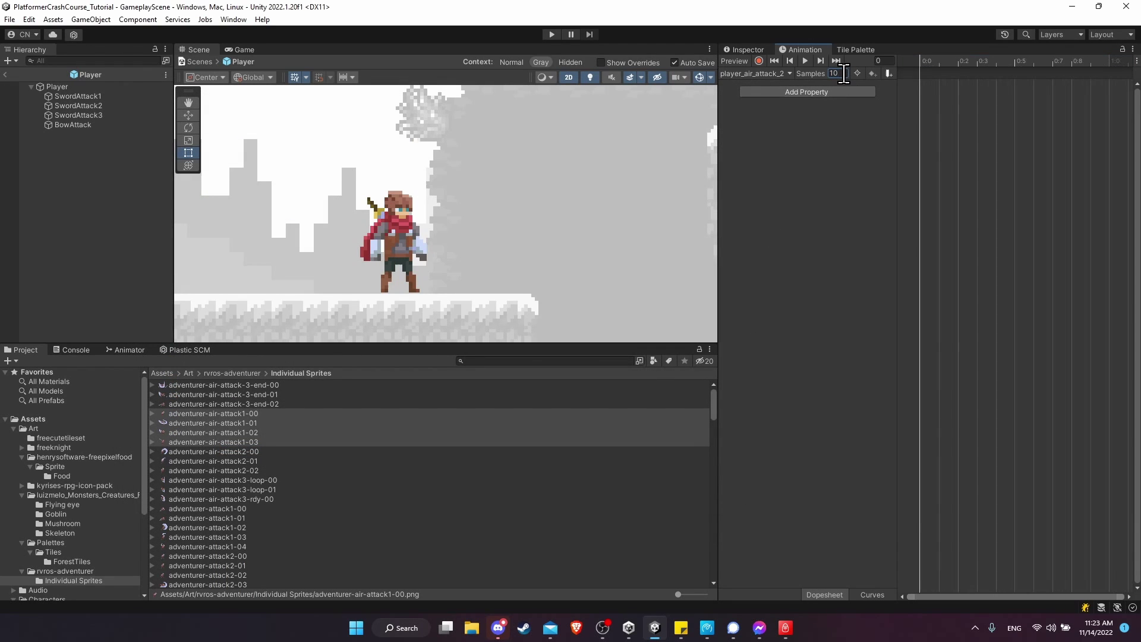
Add sprites adventurer-air-attack2-00 to 02 to the player_air_attack_2 timeline and play the clip.
click(261, 450)
shift+click(265, 469)
drag(262, 447, 1001, 221)
click(804, 60)
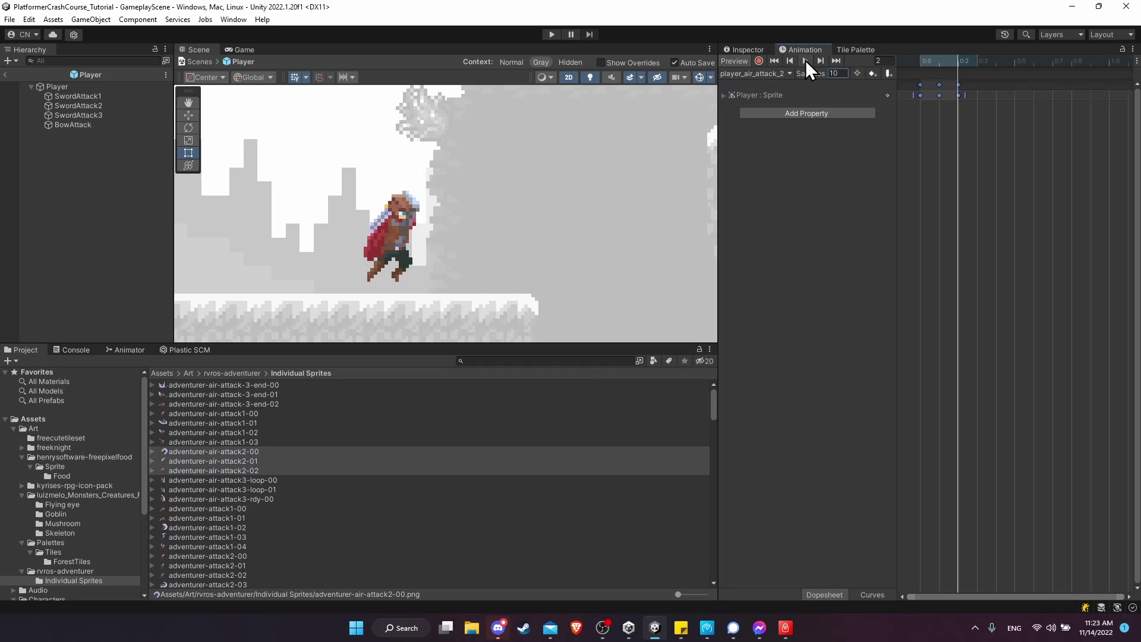
Compare the collider and attack settings of the Player's SwordAttack1, SwordAttack2, SwordAttack3 and BowAttack child objects.
click(126, 96)
click(126, 115)
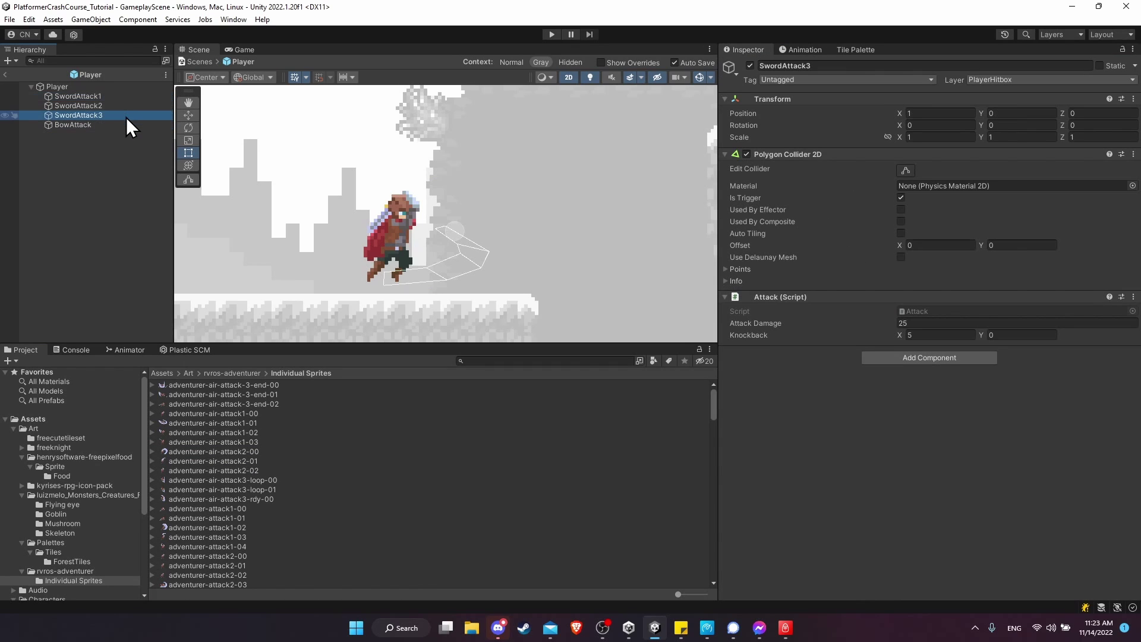
click(127, 106)
click(127, 116)
click(124, 122)
click(126, 96)
click(128, 106)
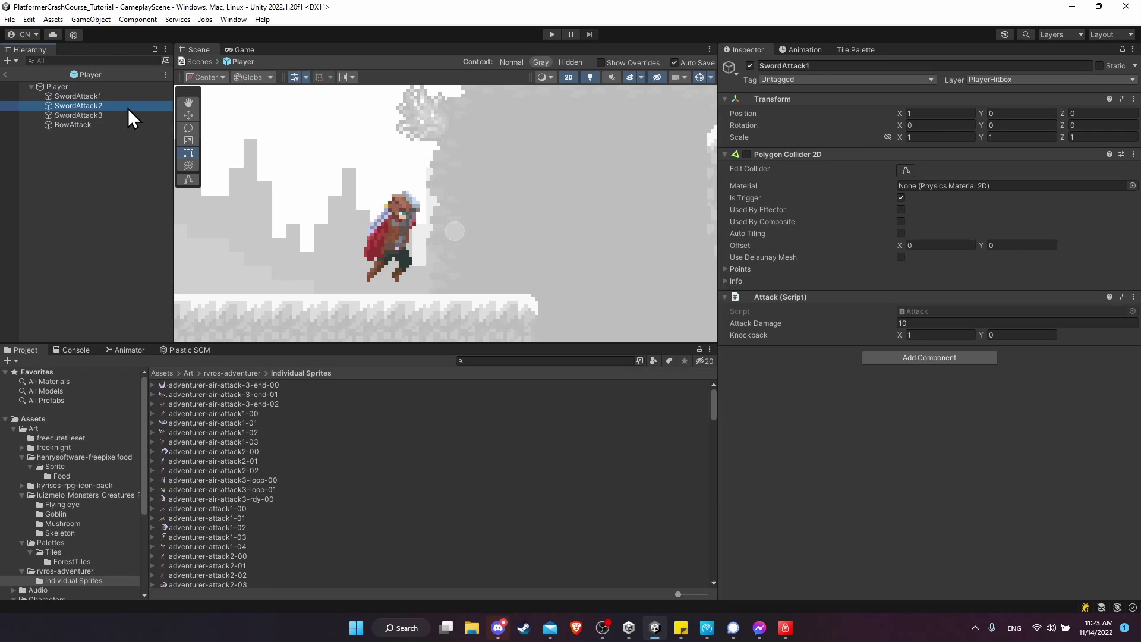
click(129, 114)
click(123, 96)
click(126, 125)
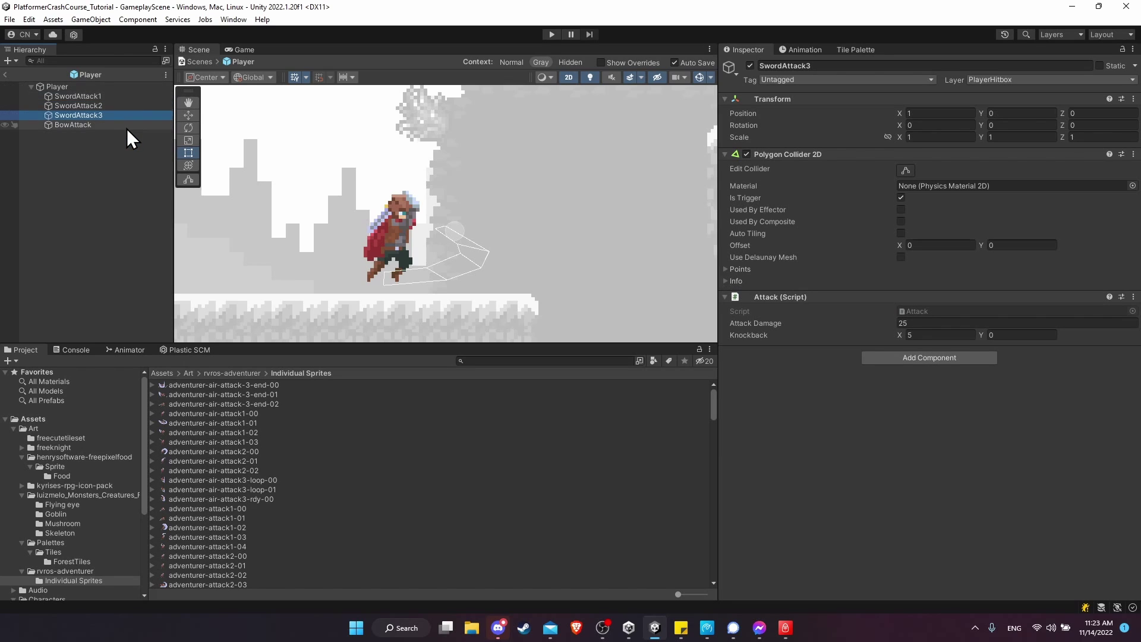
click(126, 116)
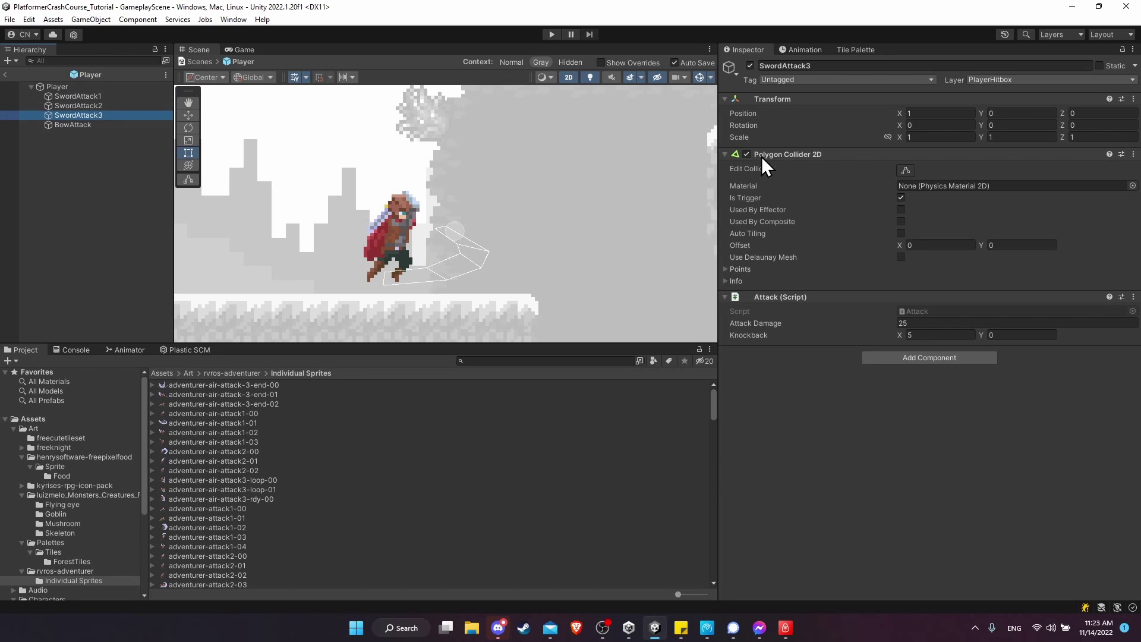
Disable the Polygon Collider 2D component on SwordAttack3.
click(747, 155)
click(143, 107)
click(143, 114)
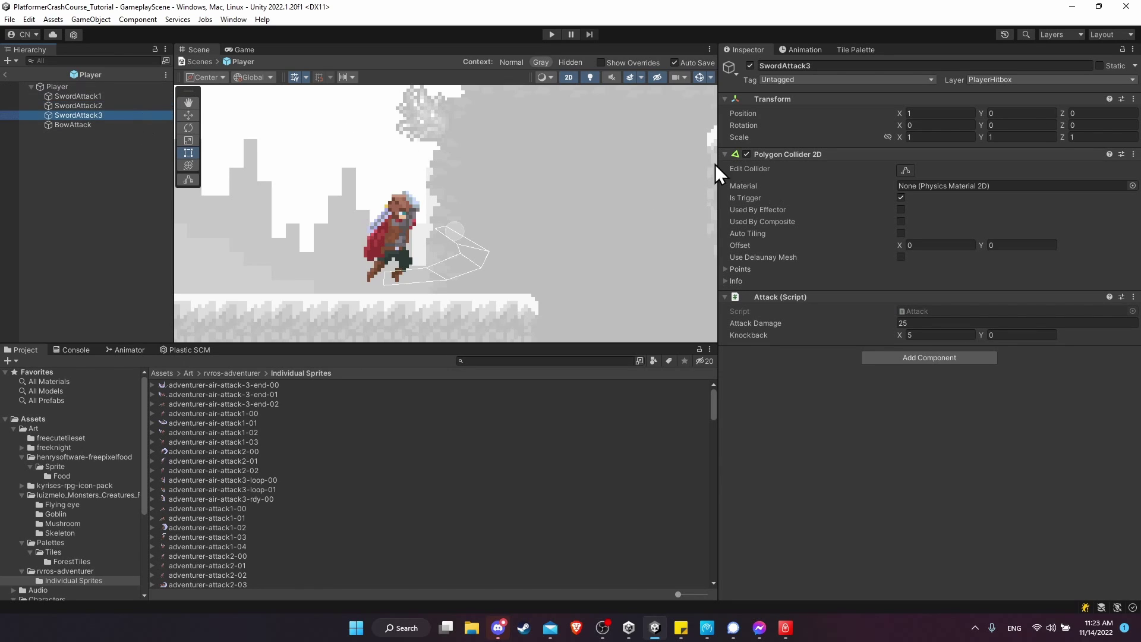
click(747, 154)
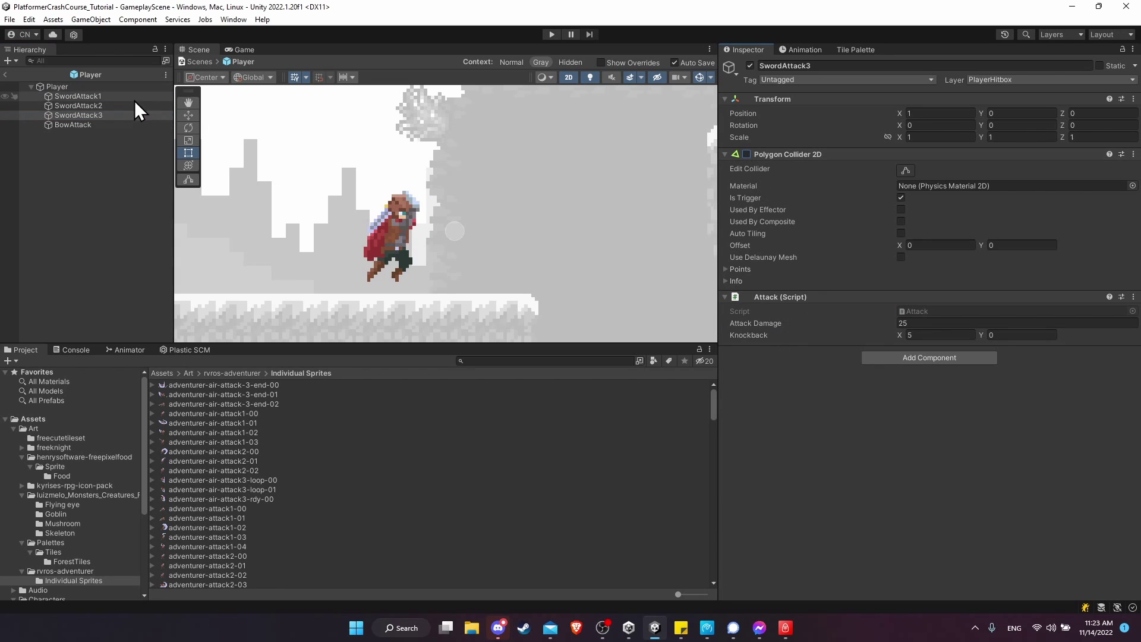
Duplicate the SwordAttack3 object twice inside the Player prefab.
click(107, 96)
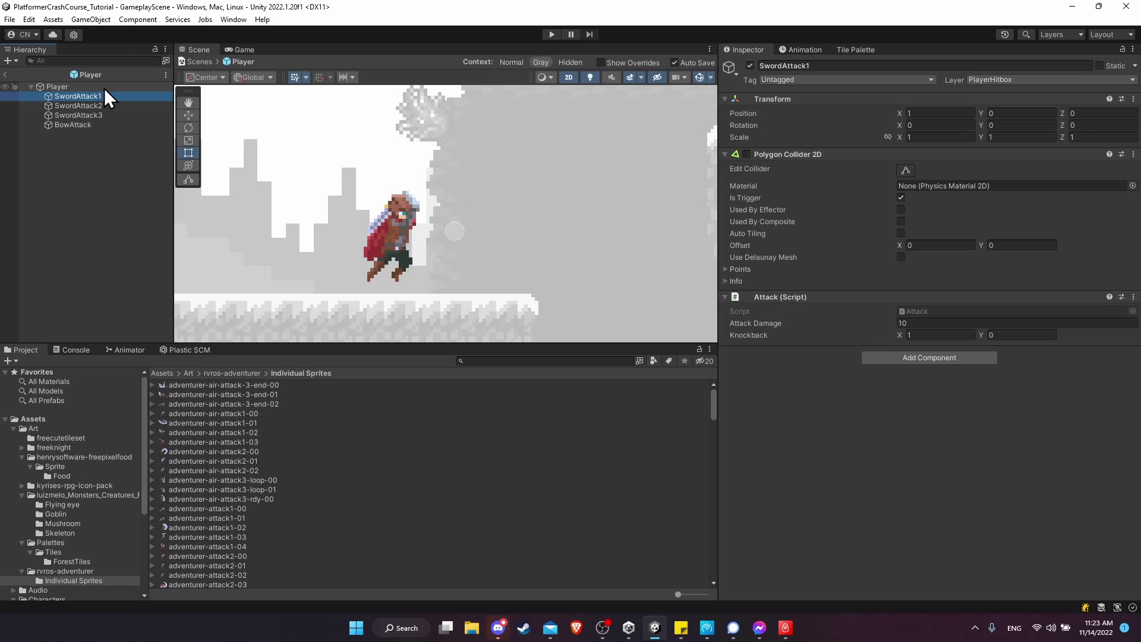
click(105, 115)
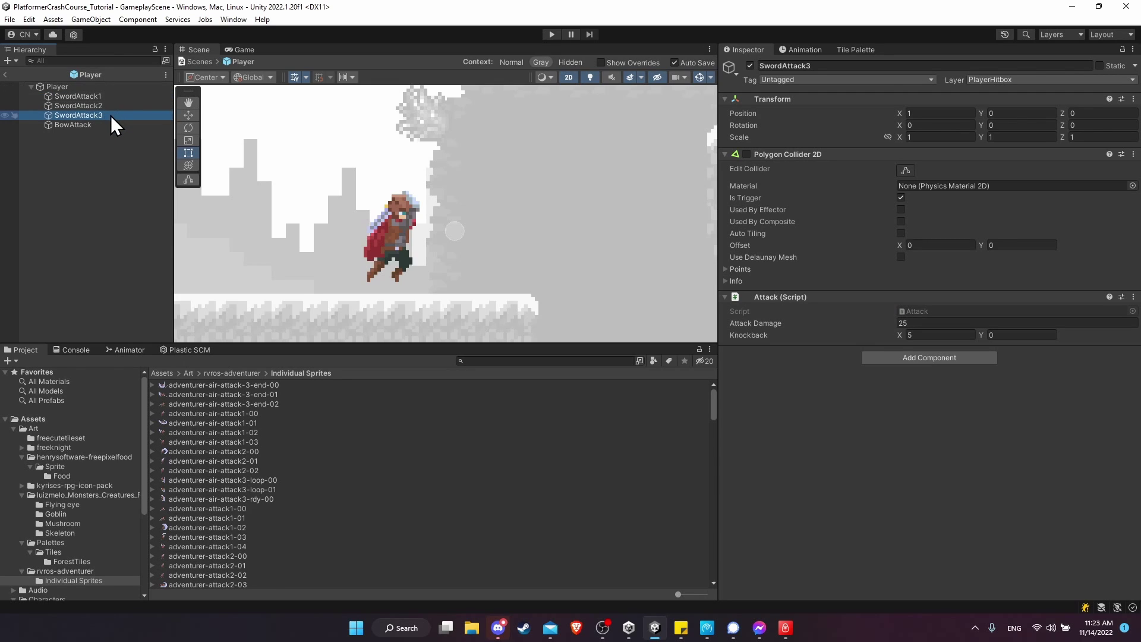
key(ctrl+d)
key(ctrl+d)
Rename the two SwordAttack3 copies AirAttack1 and AirAttack2.
click(115, 133)
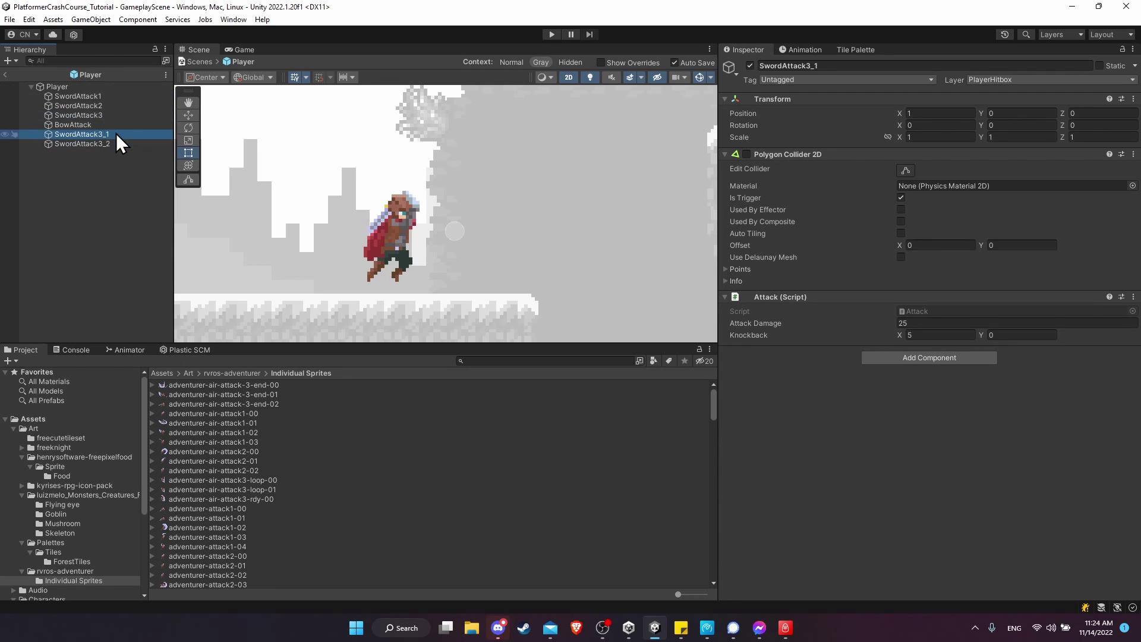
key(F2)
text(AirAttack1)
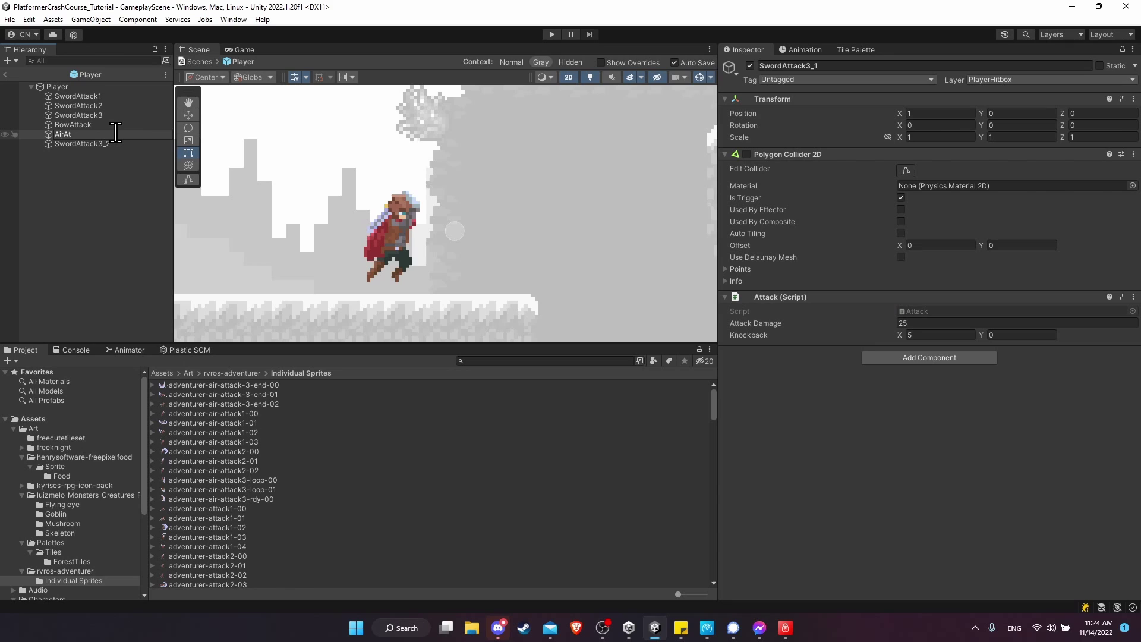
key(Return)
click(135, 144)
click(135, 144)
text(A)
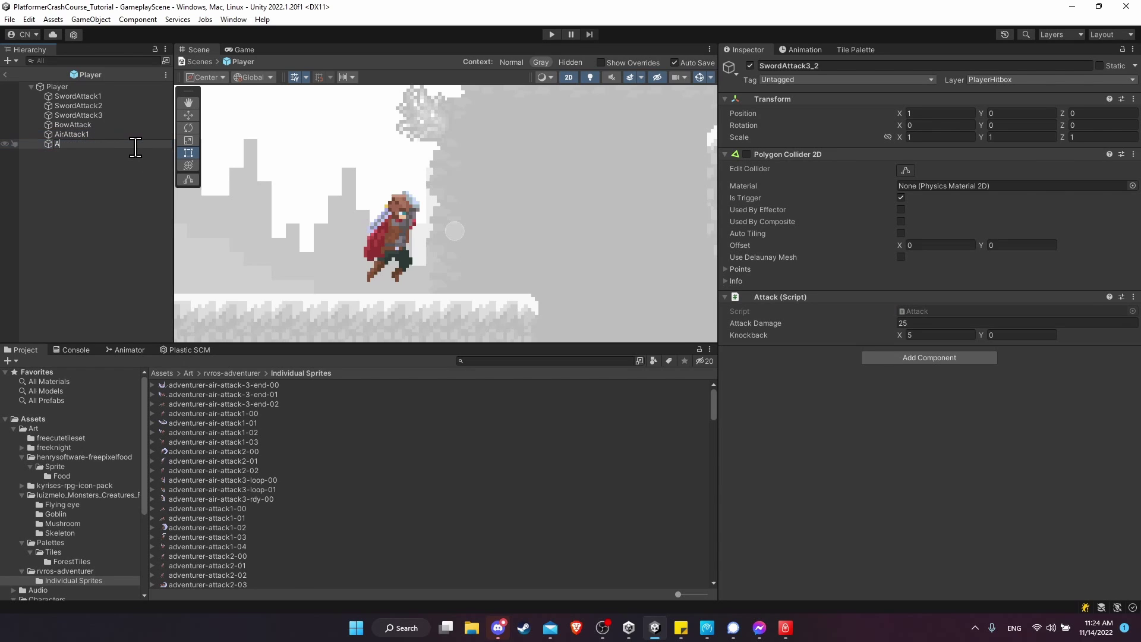
text(irAttack2)
Preview frame 1 of the player_air_attack_1 clip with AirAttack1 selected.
click(136, 135)
scroll(432, 219, up, 5)
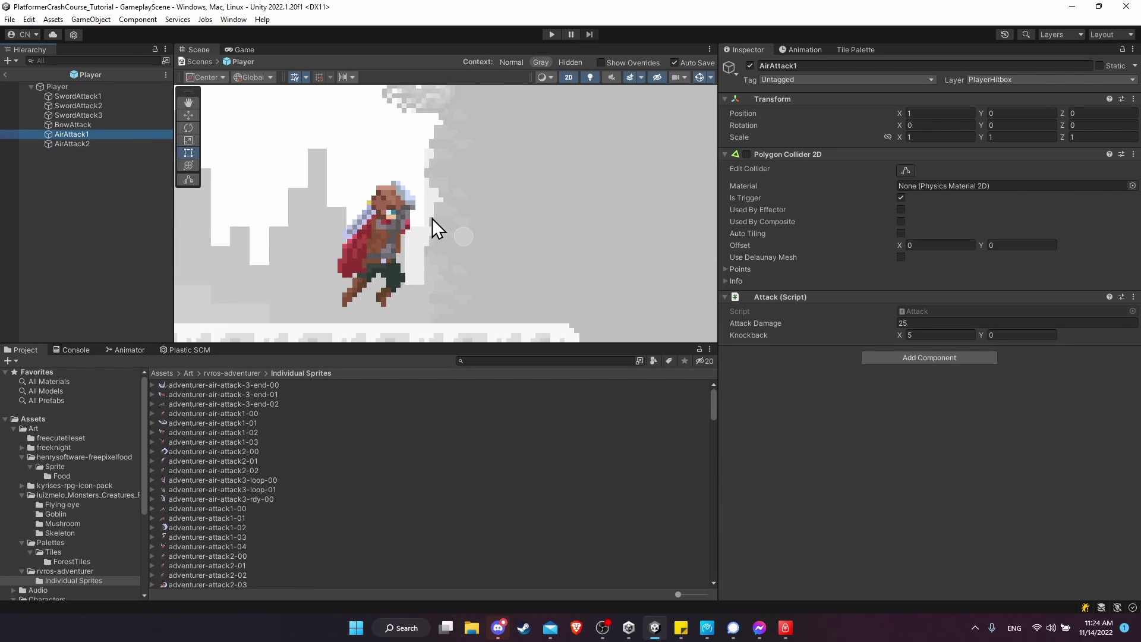
click(801, 50)
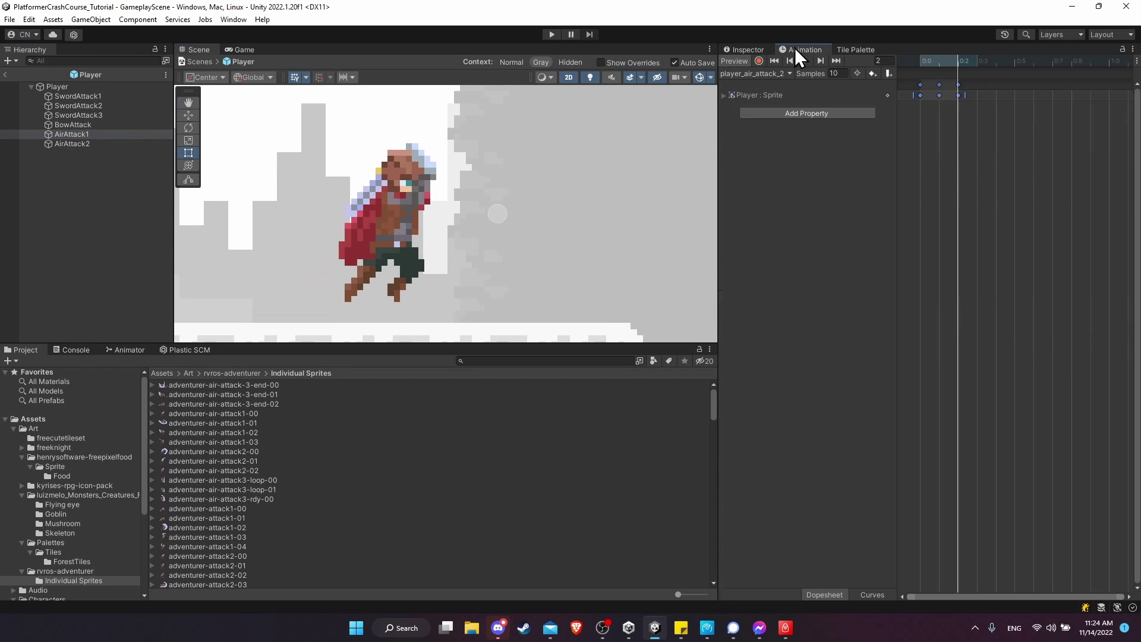
click(775, 74)
click(778, 84)
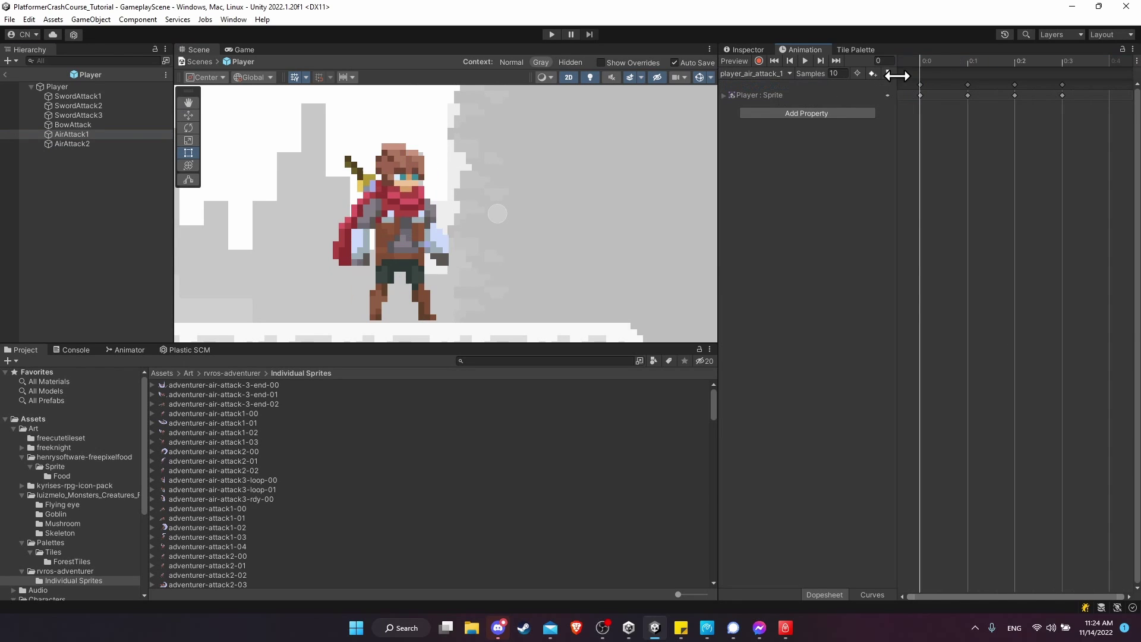
click(966, 77)
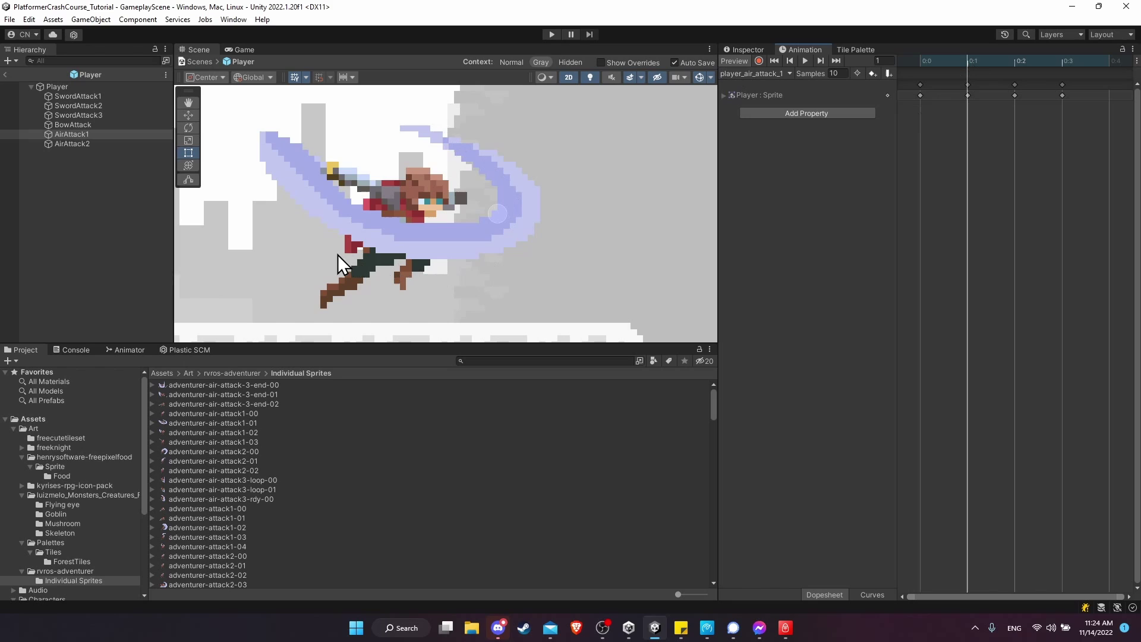
Reshape AirAttack1's Polygon Collider 2D to follow the front part of the sword slash, and leave the component disabled.
click(747, 50)
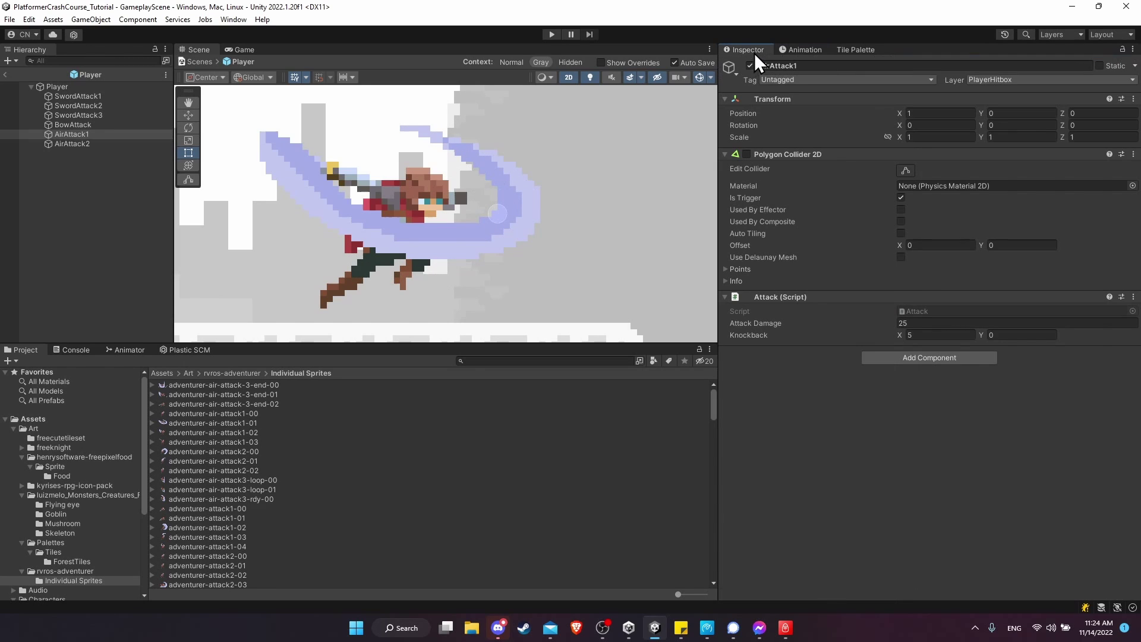
click(748, 155)
click(906, 171)
drag(479, 204, 508, 161)
drag(464, 210, 494, 179)
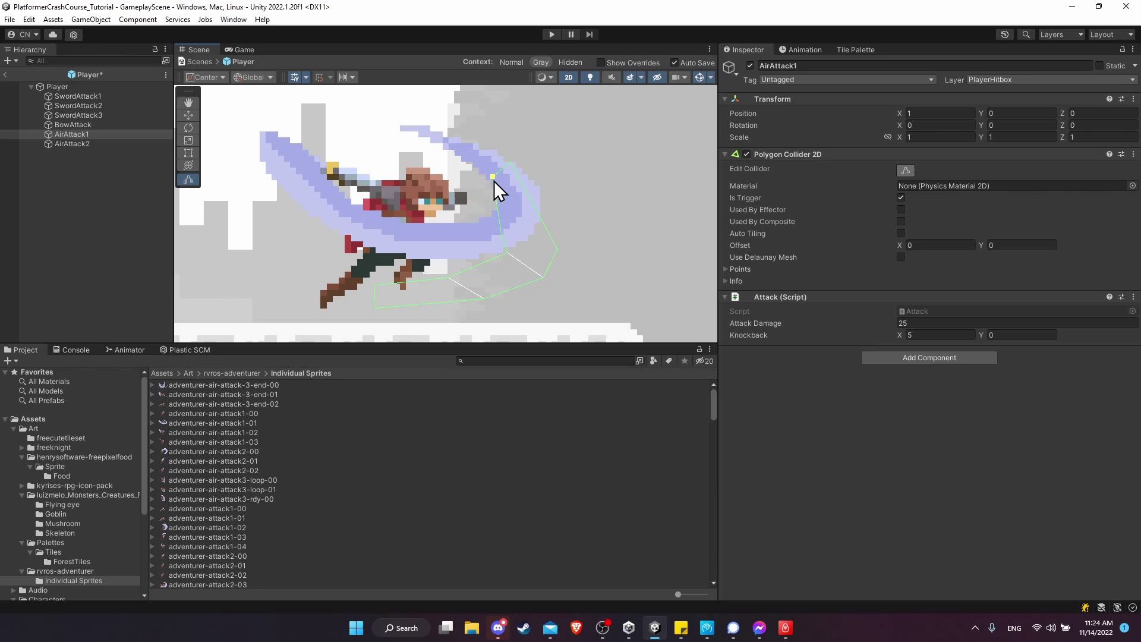
drag(556, 250, 541, 194)
drag(542, 277, 524, 240)
drag(502, 235, 502, 201)
drag(484, 298, 382, 252)
drag(454, 232, 448, 232)
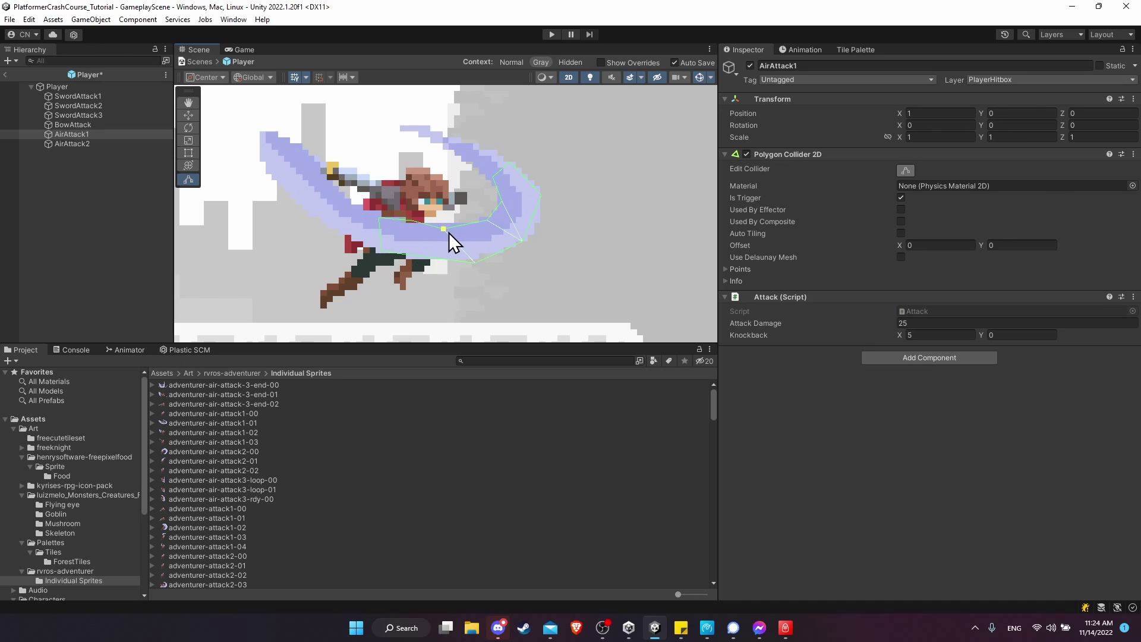
ctrl+click(410, 220)
drag(531, 222, 533, 221)
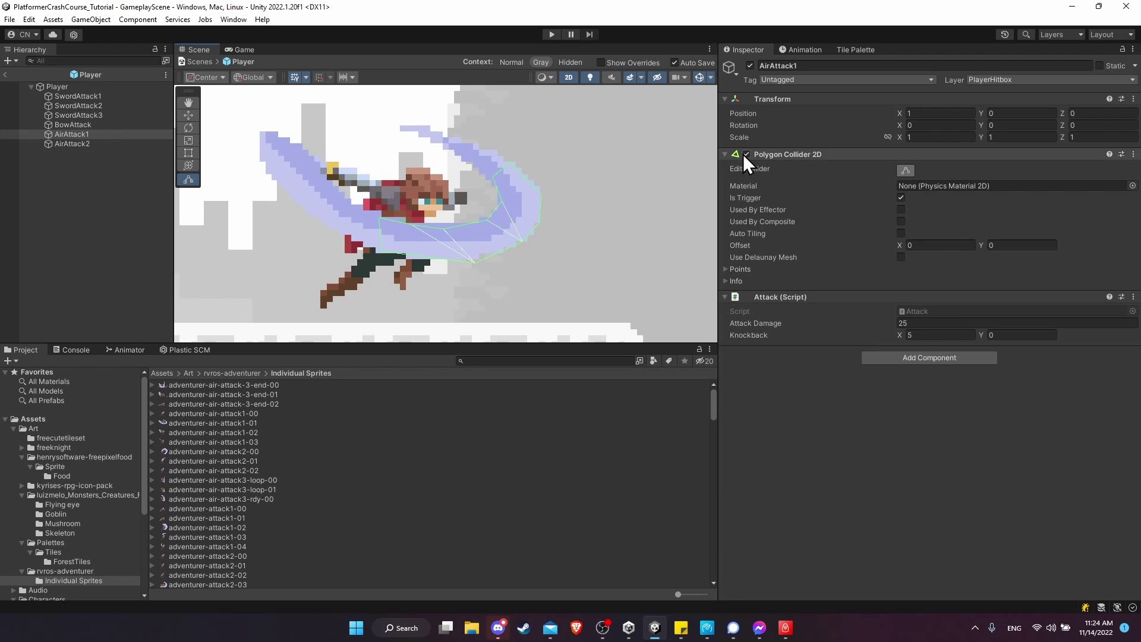
click(907, 171)
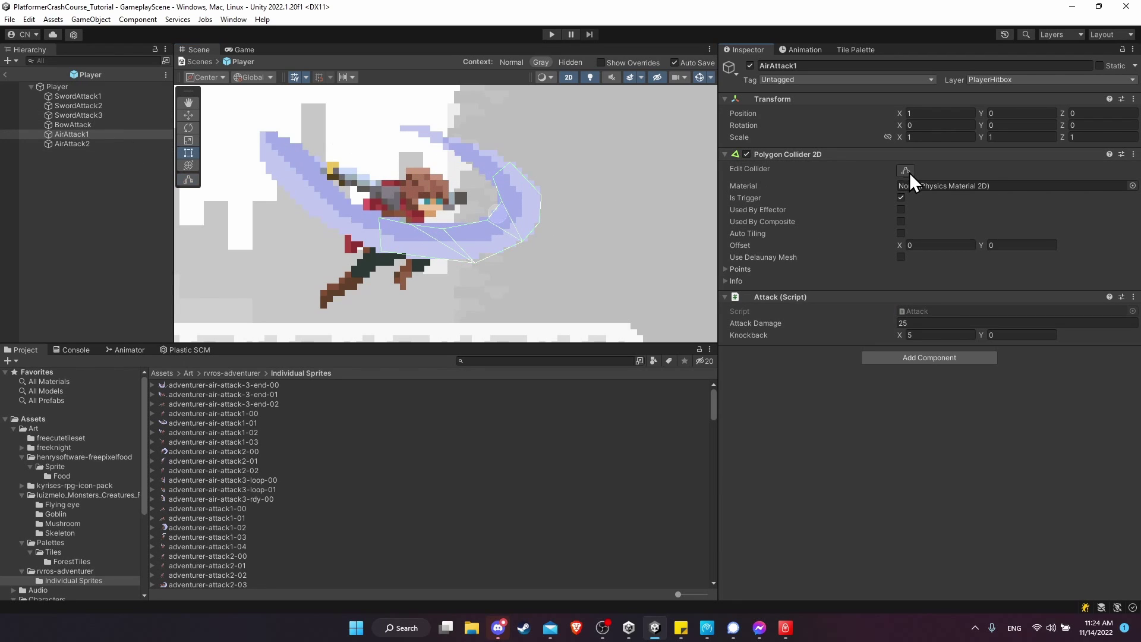
click(747, 155)
Add the Enabled property of AirAttack1's Polygon Collider 2D to the player_air_attack_1 clip.
click(805, 52)
mouse_move(921, 59)
mouse_down()
mouse_move(1002, 48)
mouse_move(918, 60)
mouse_up()
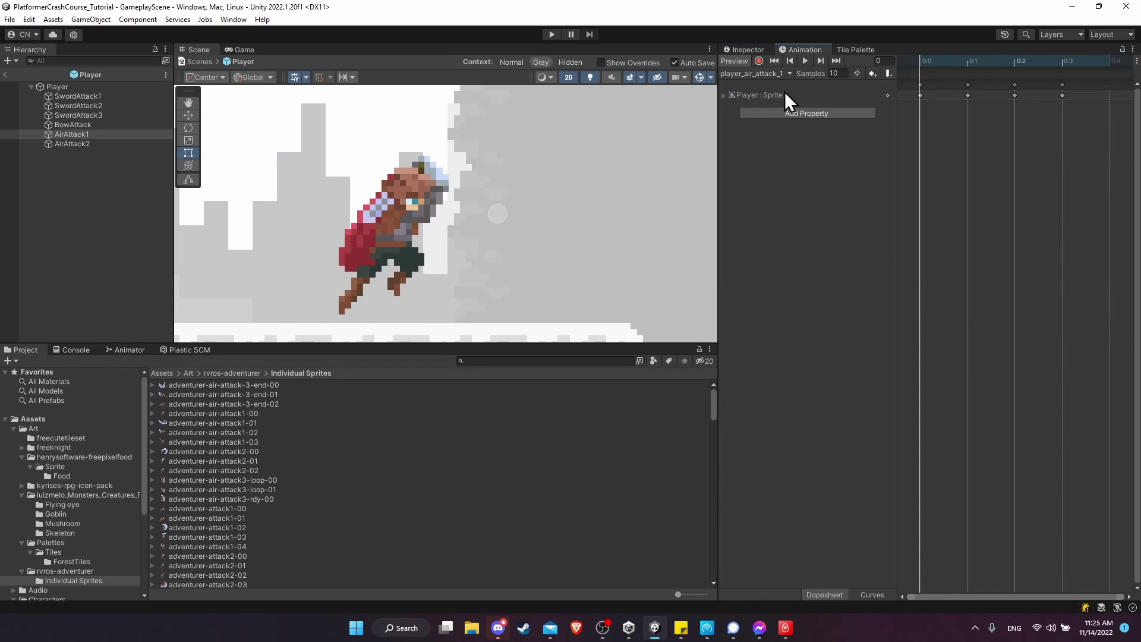
click(776, 113)
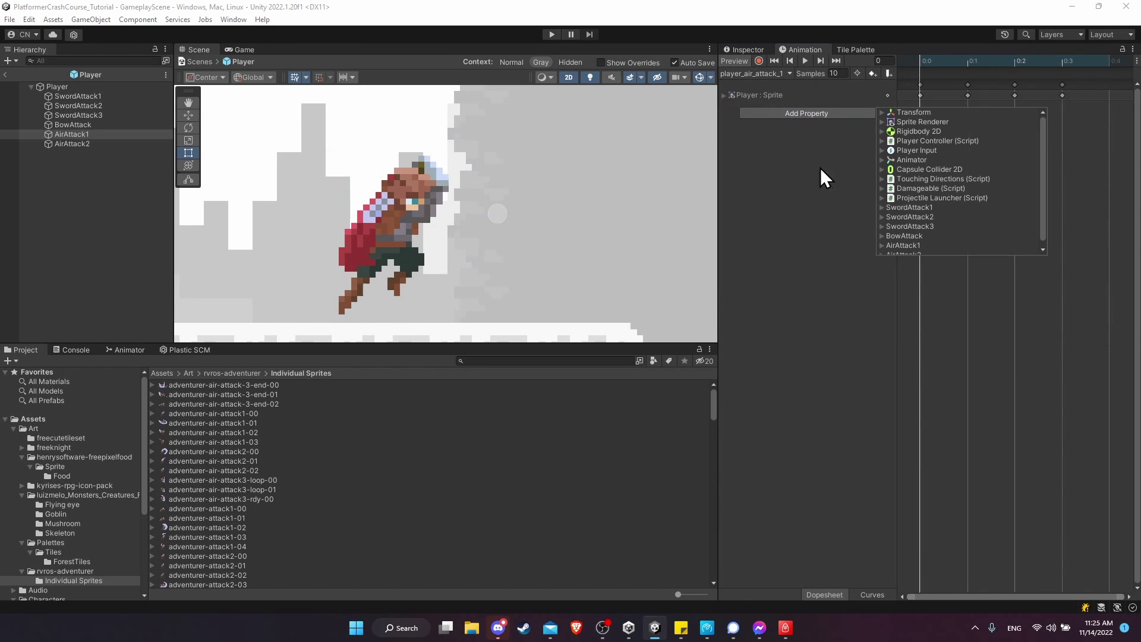
click(881, 240)
click(894, 231)
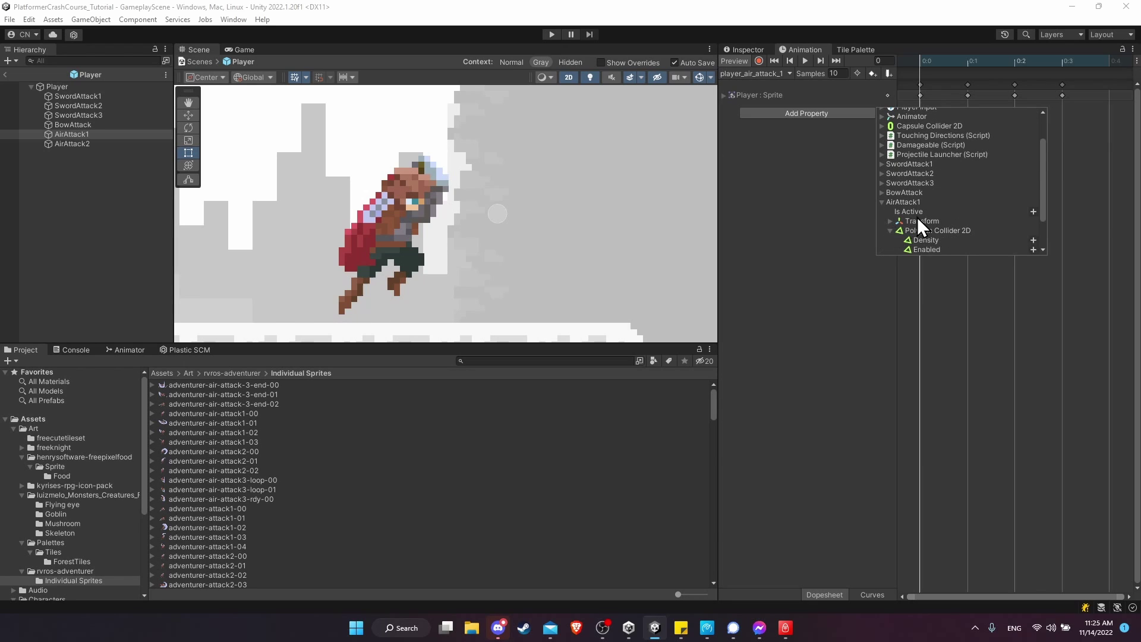
click(1034, 202)
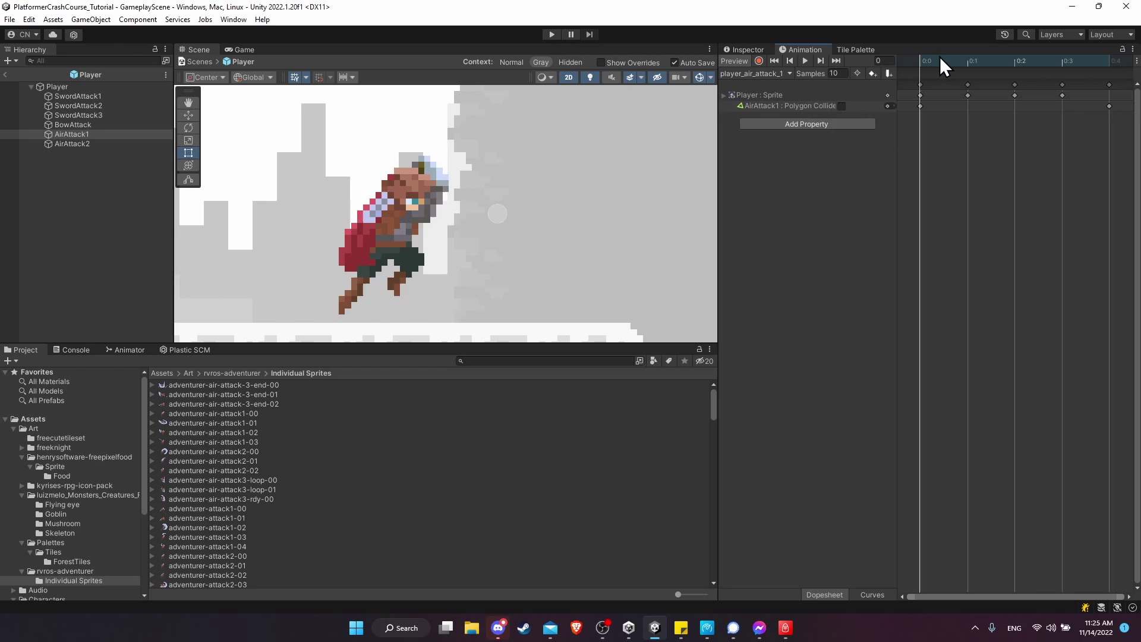
Key AirAttack1's collider as enabled at frame 1 and disabled at frame 2, and scrub through the clip.
click(969, 61)
click(842, 106)
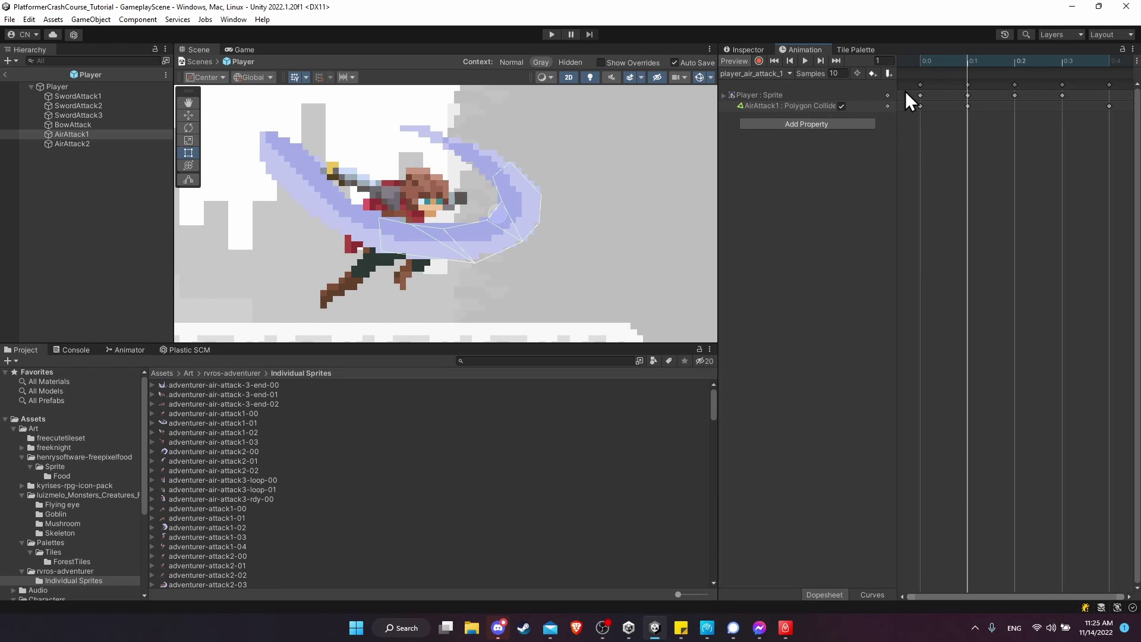
click(1010, 61)
click(841, 105)
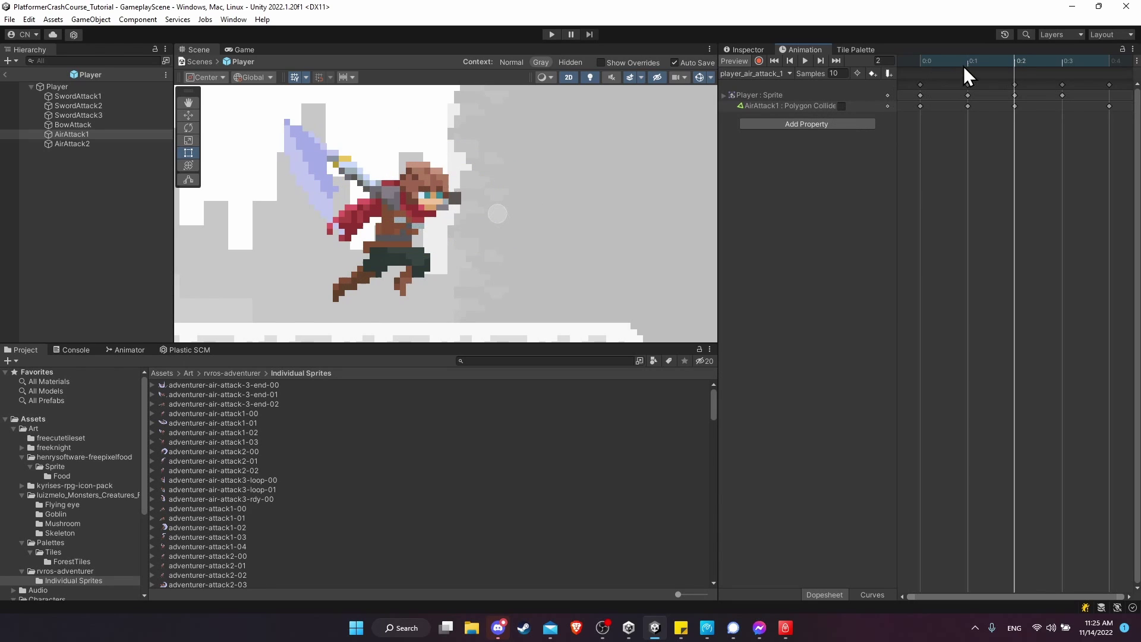
drag(1034, 59, 943, 50)
Switch to the player_air_attack_2 clip and preview its first frame.
click(755, 73)
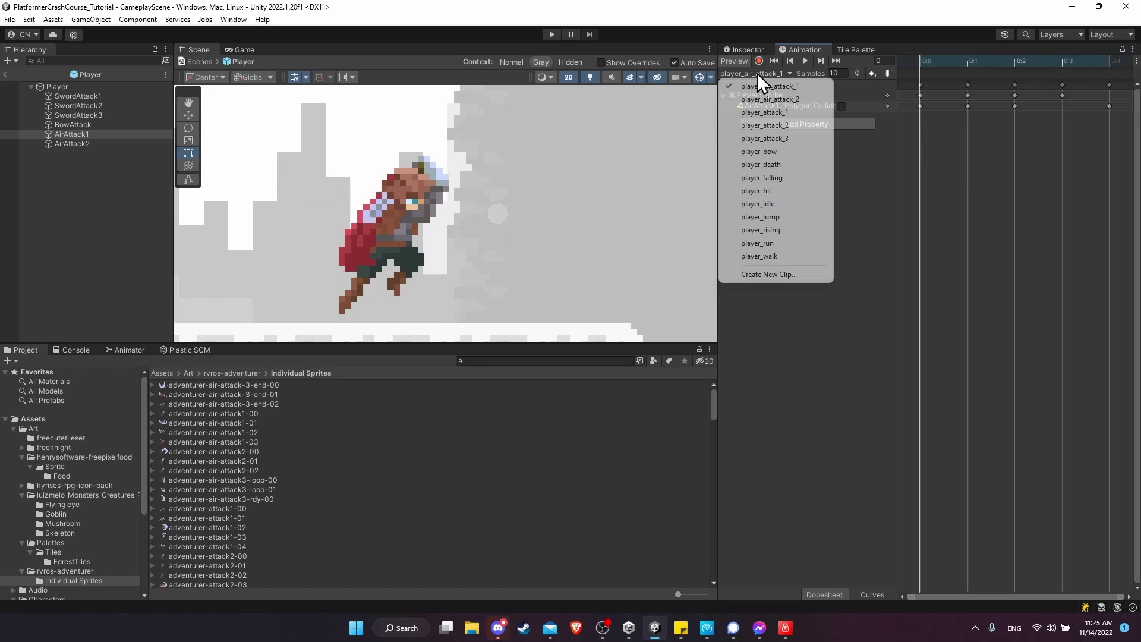
click(782, 98)
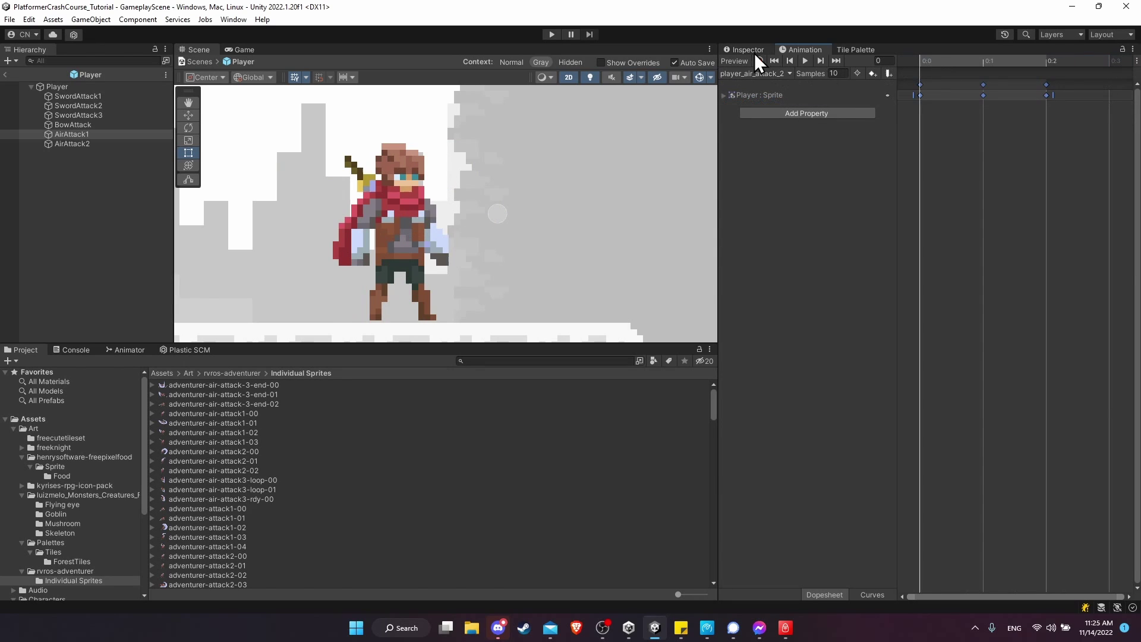
click(924, 63)
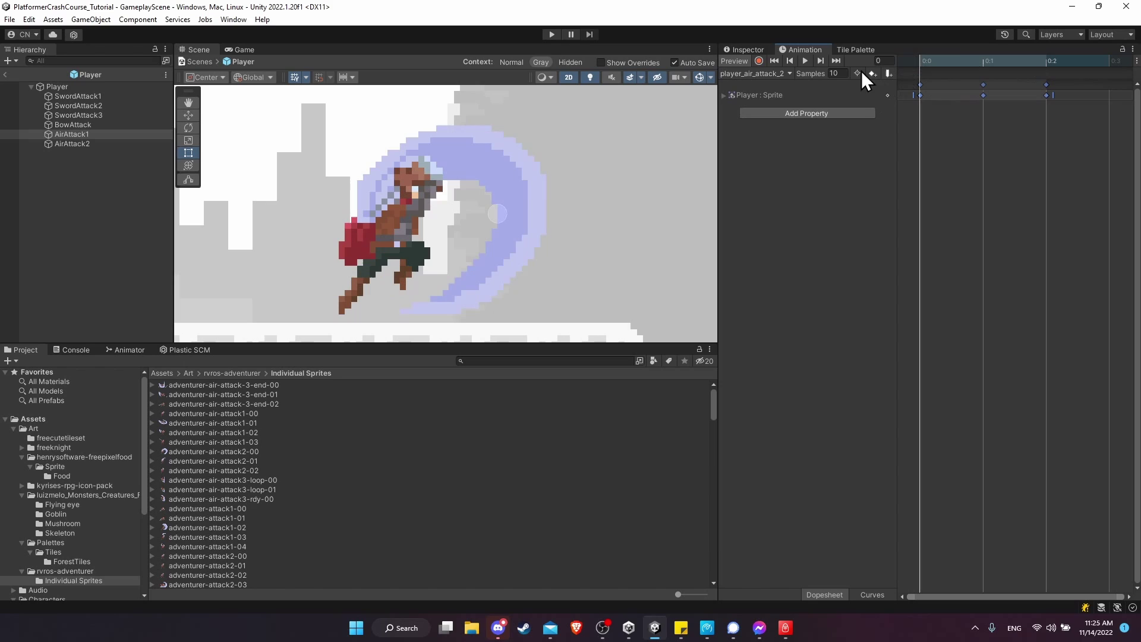
Reshape AirAttack2's Polygon Collider 2D to follow the curved slash in front of the character.
click(748, 50)
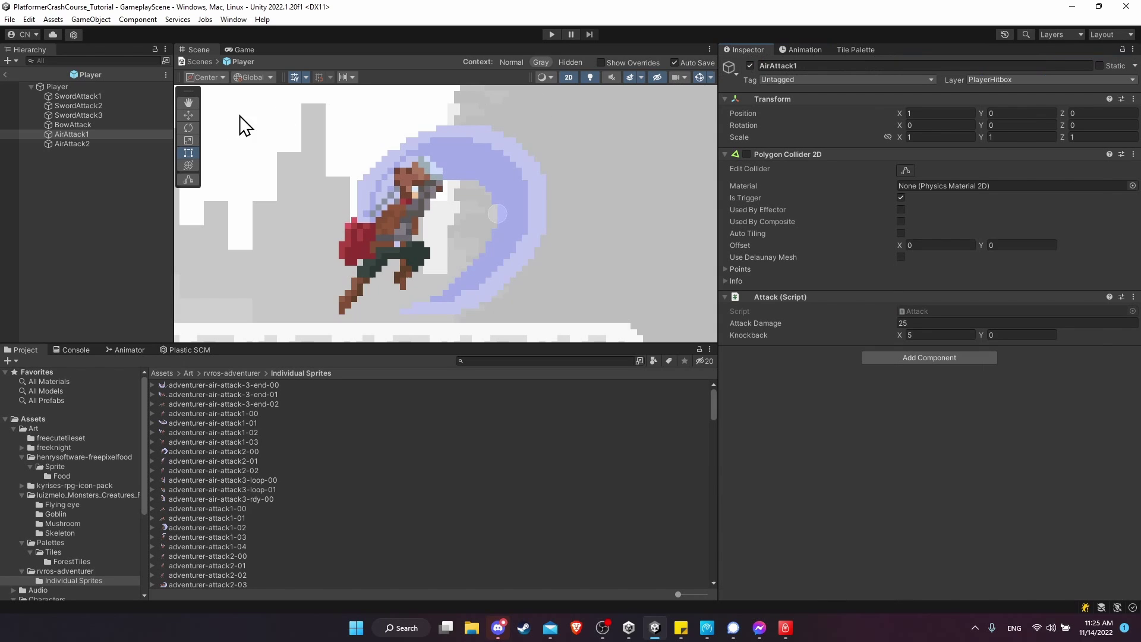
click(104, 148)
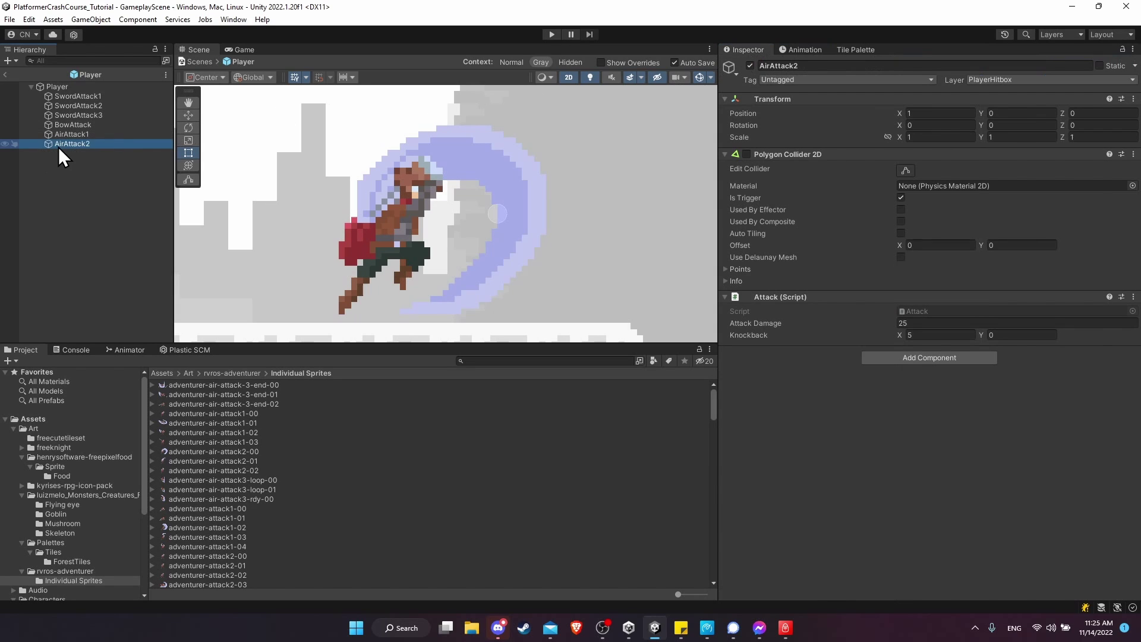
click(905, 171)
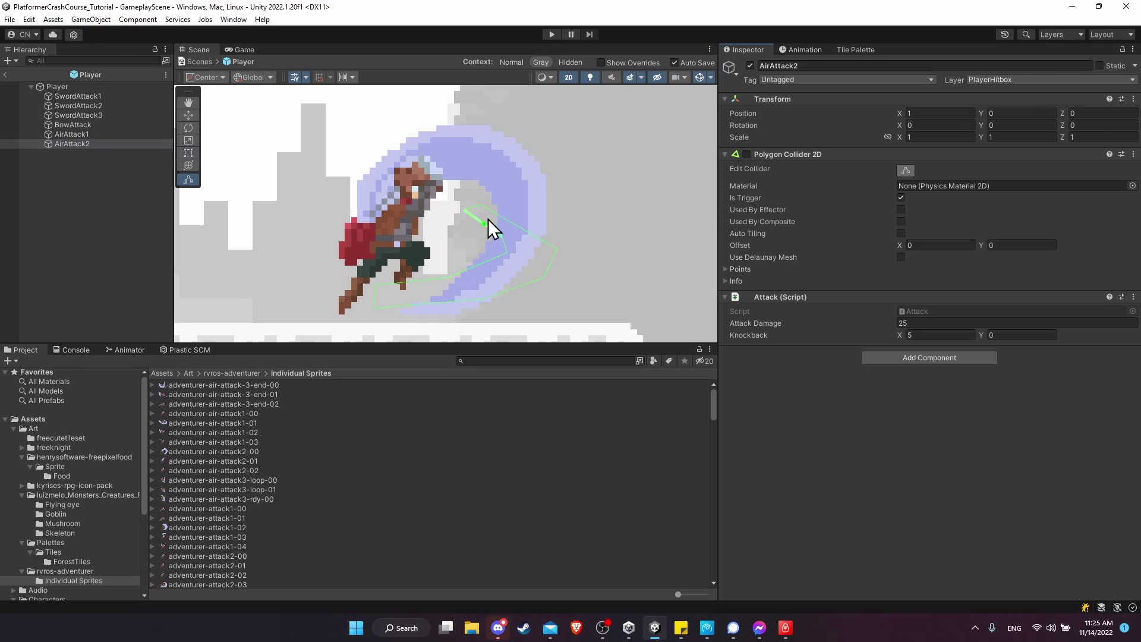
drag(483, 210, 490, 194)
drag(485, 144, 475, 130)
drag(465, 213, 453, 177)
drag(473, 130, 447, 128)
drag(553, 249, 512, 139)
drag(546, 182, 547, 247)
drag(491, 302, 486, 307)
drag(375, 287, 447, 315)
drag(447, 126, 426, 130)
drag(508, 134, 492, 128)
Add the Enabled property of AirAttack2's Polygon Collider 2D to the player_air_attack_2 clip.
click(803, 49)
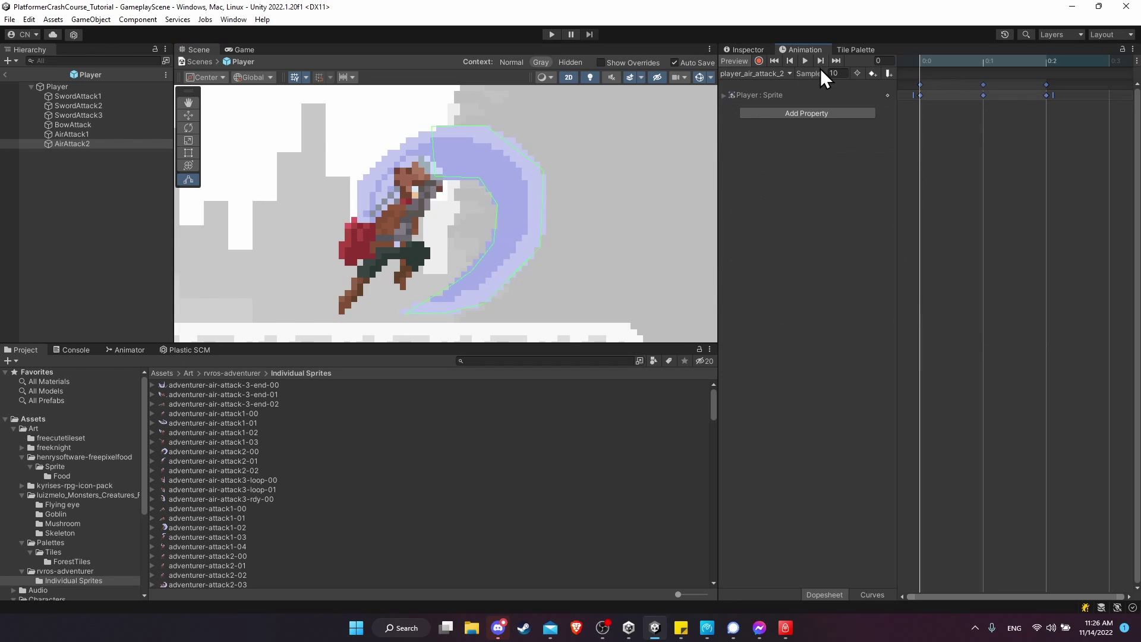
click(786, 113)
scroll(955, 184, down, 1)
click(881, 250)
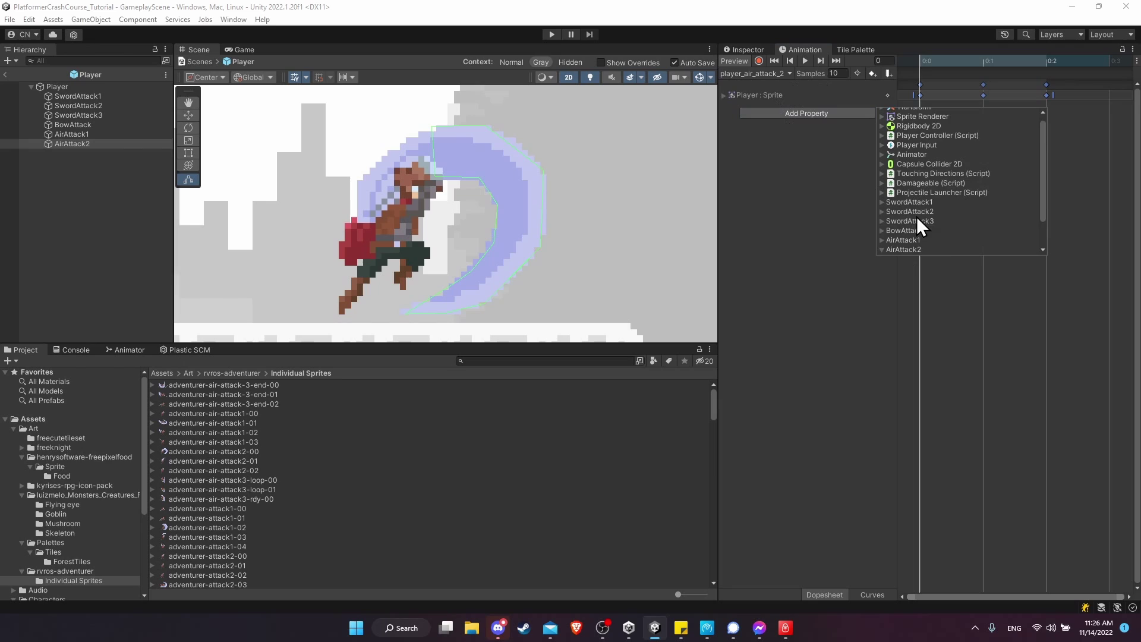
scroll(917, 219, down, 1)
click(891, 240)
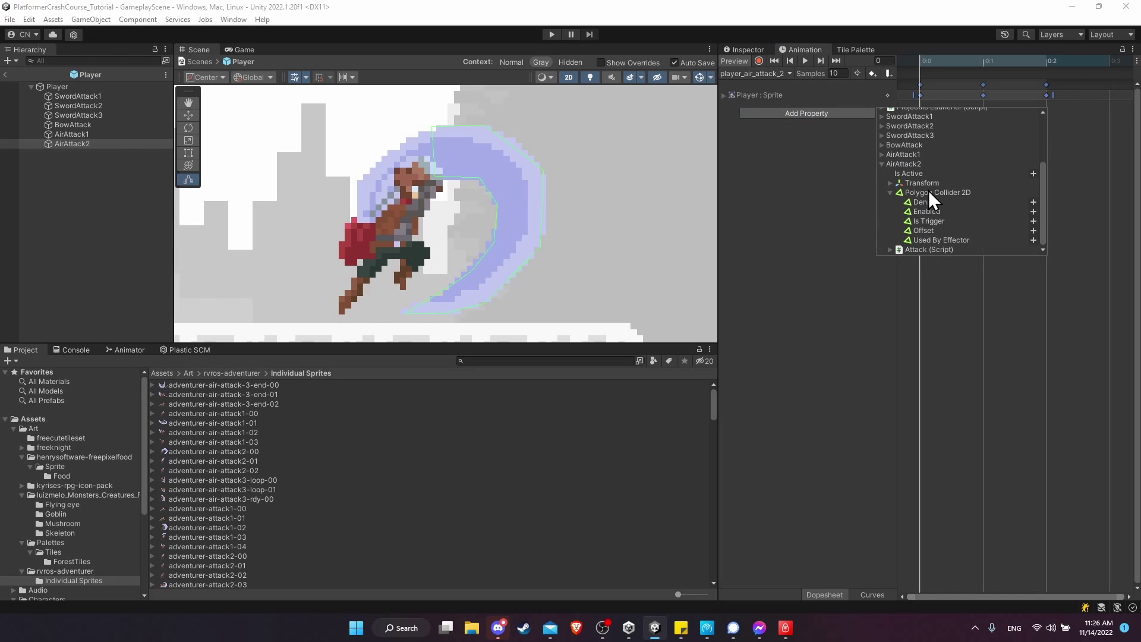
click(1032, 211)
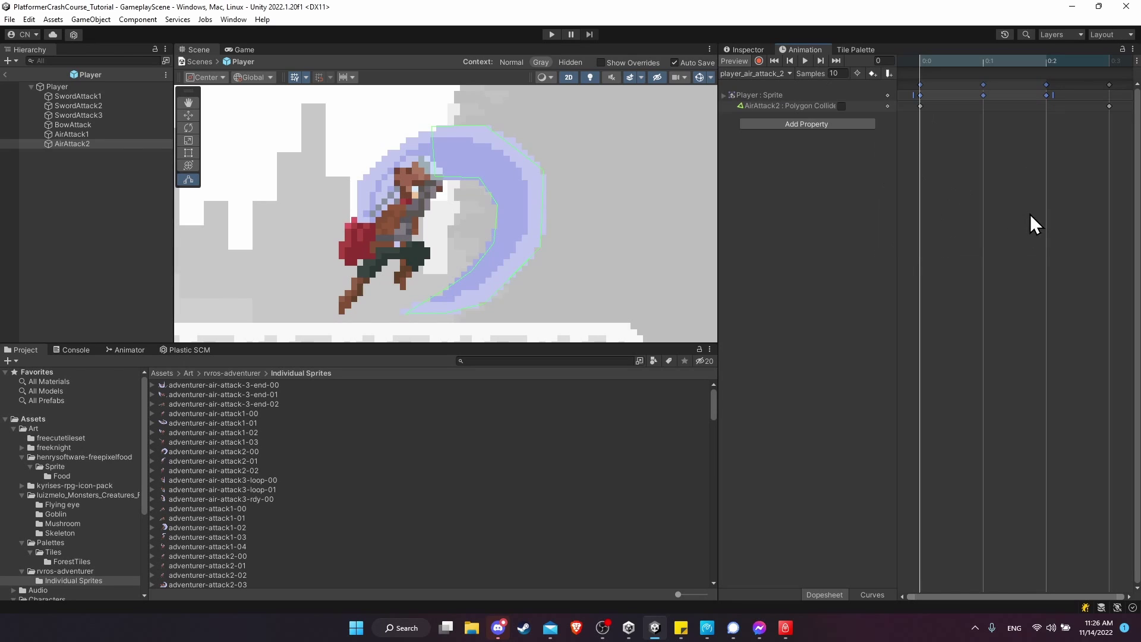
Key AirAttack2's collider as enabled at frame 0 and disabled at frame 1, and scrub through the clip.
click(842, 107)
click(987, 62)
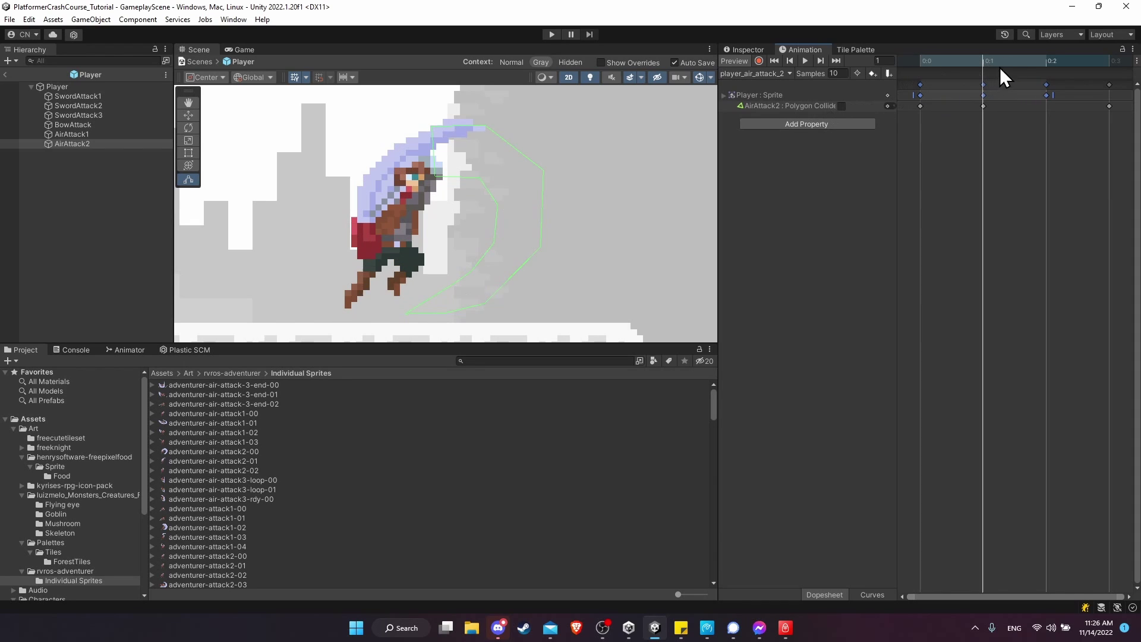
drag(1017, 60, 909, 74)
Return the preview to the player_idle clip and compare collider shapes, damage and knockback across the sword and air attack objects.
click(755, 73)
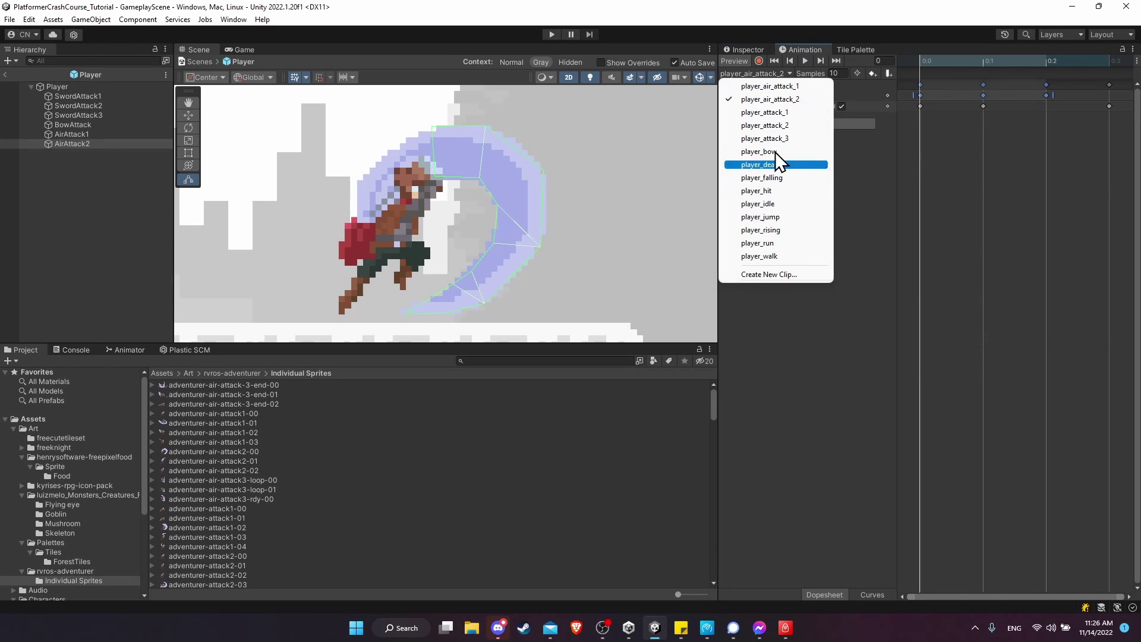
click(794, 204)
click(761, 49)
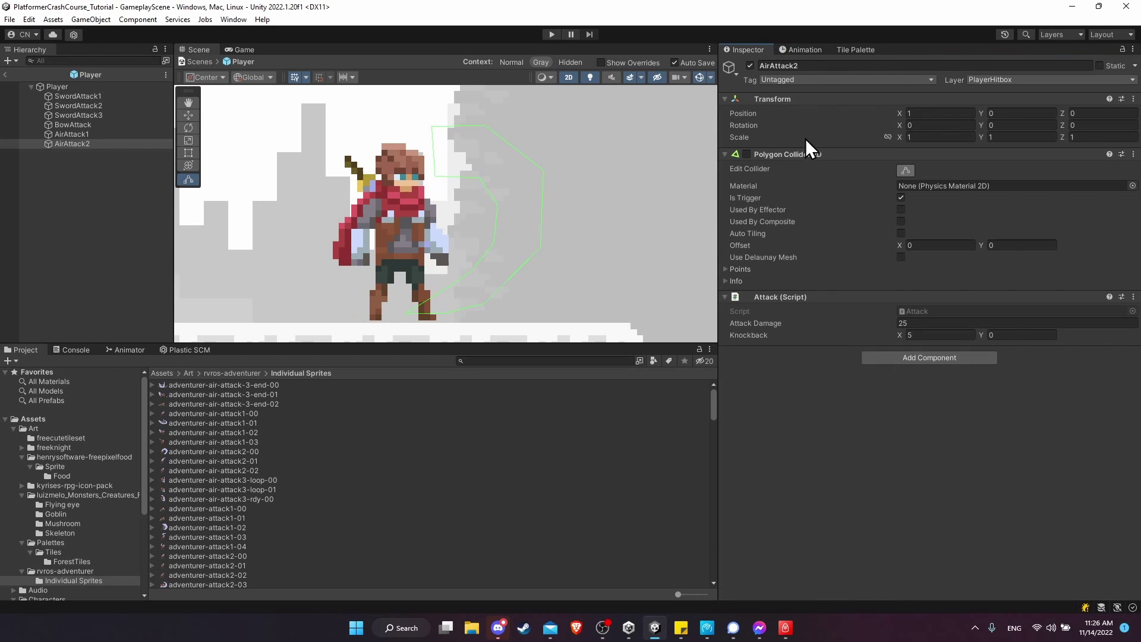
click(94, 97)
click(96, 106)
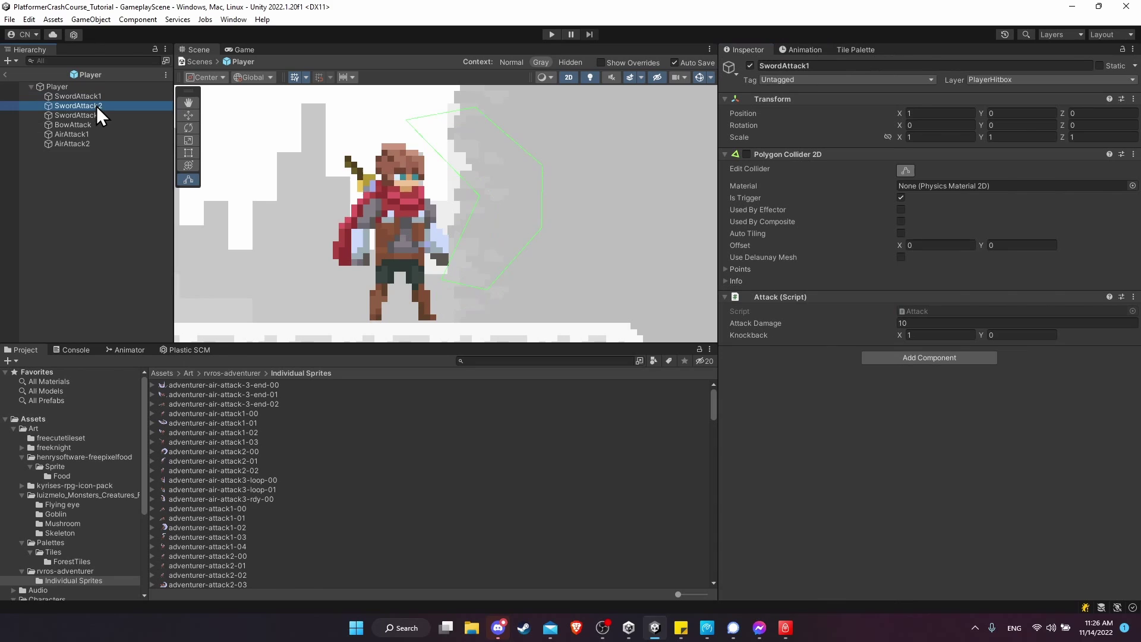
click(99, 116)
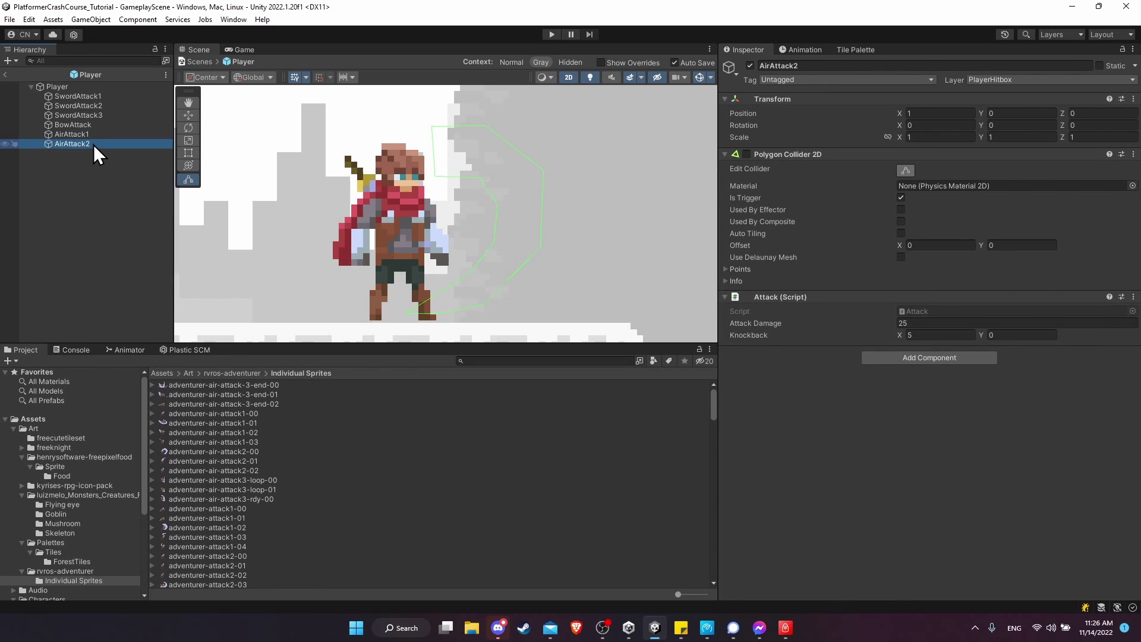
click(96, 135)
click(118, 108)
click(106, 97)
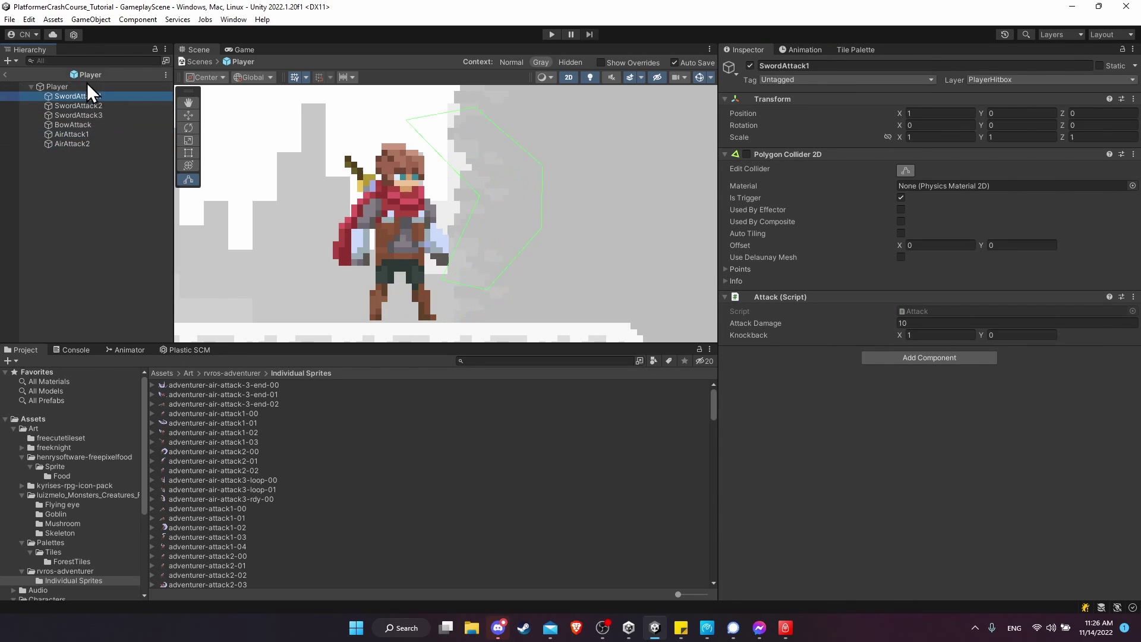
click(106, 143)
click(110, 137)
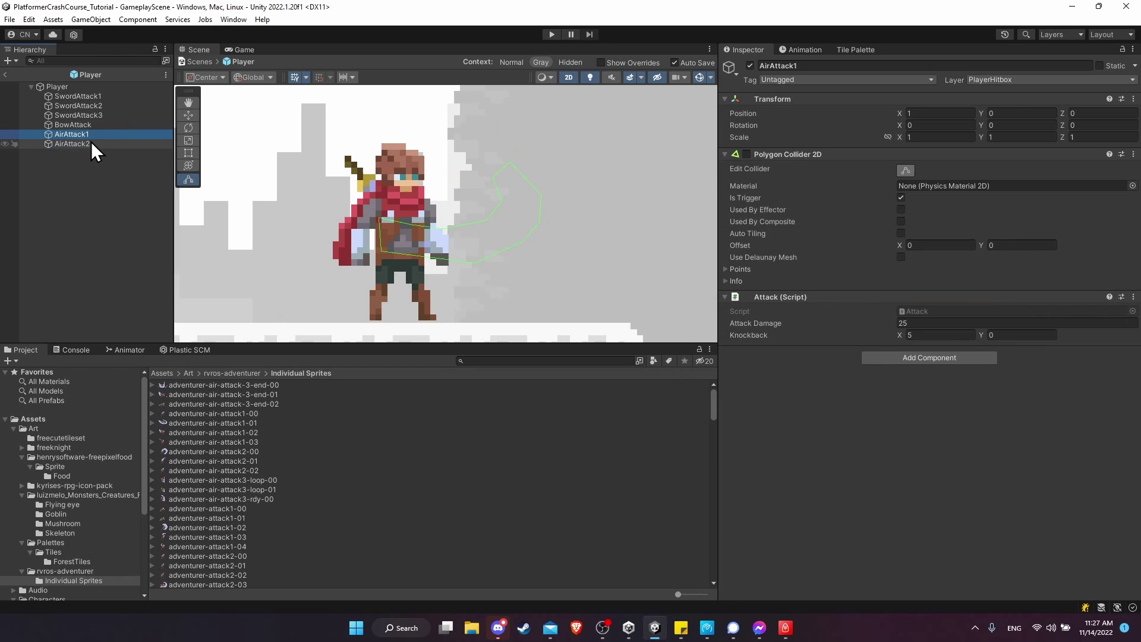
click(100, 96)
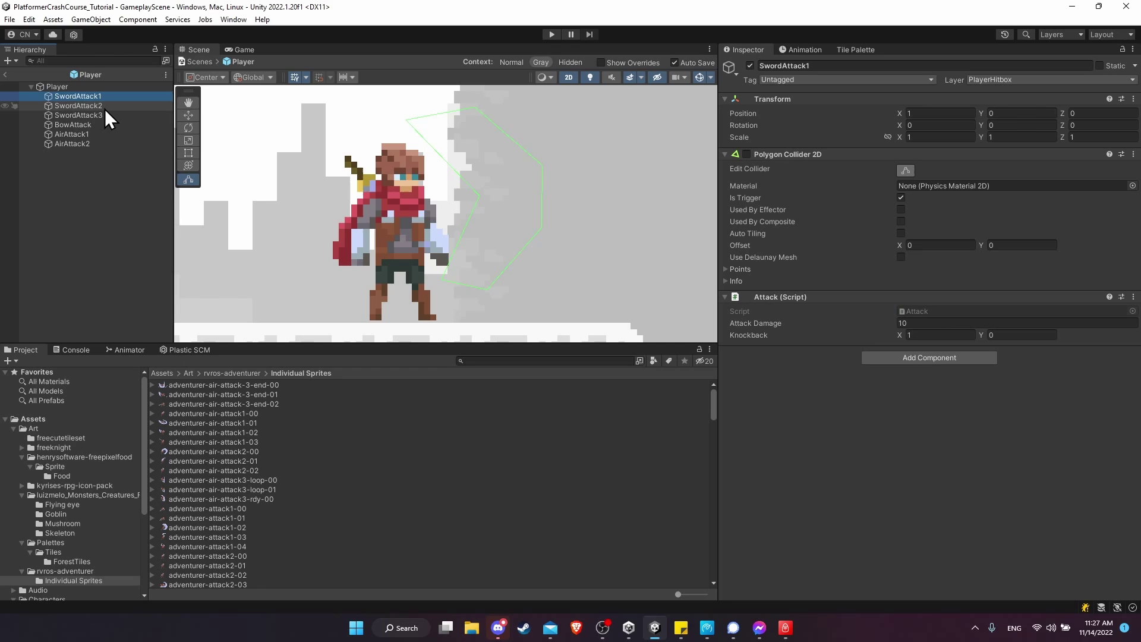
click(105, 107)
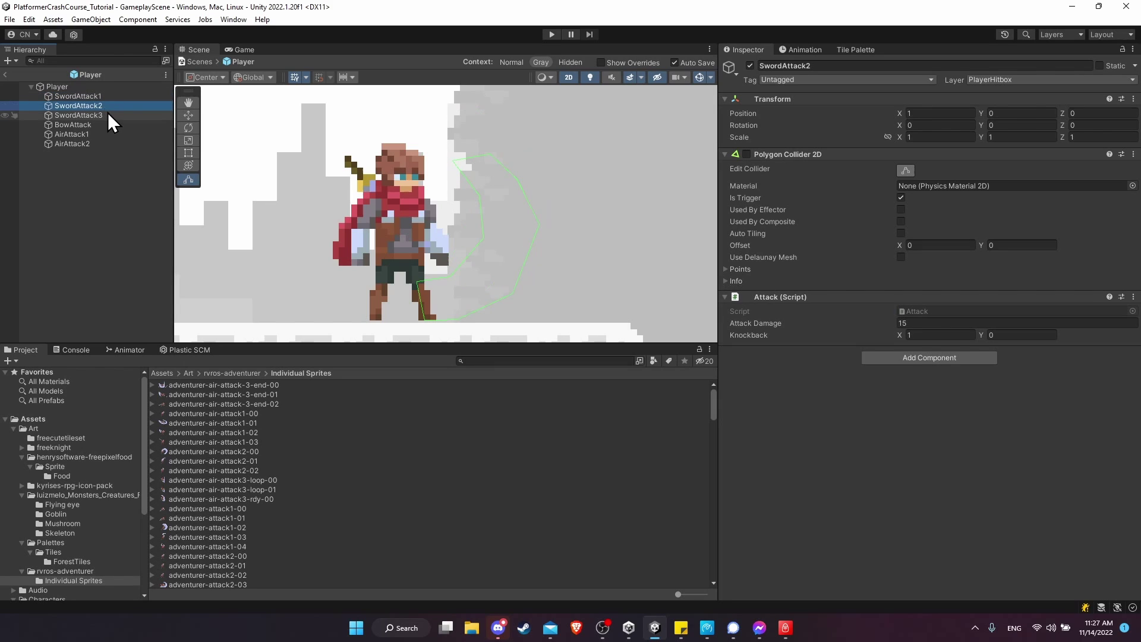
click(109, 113)
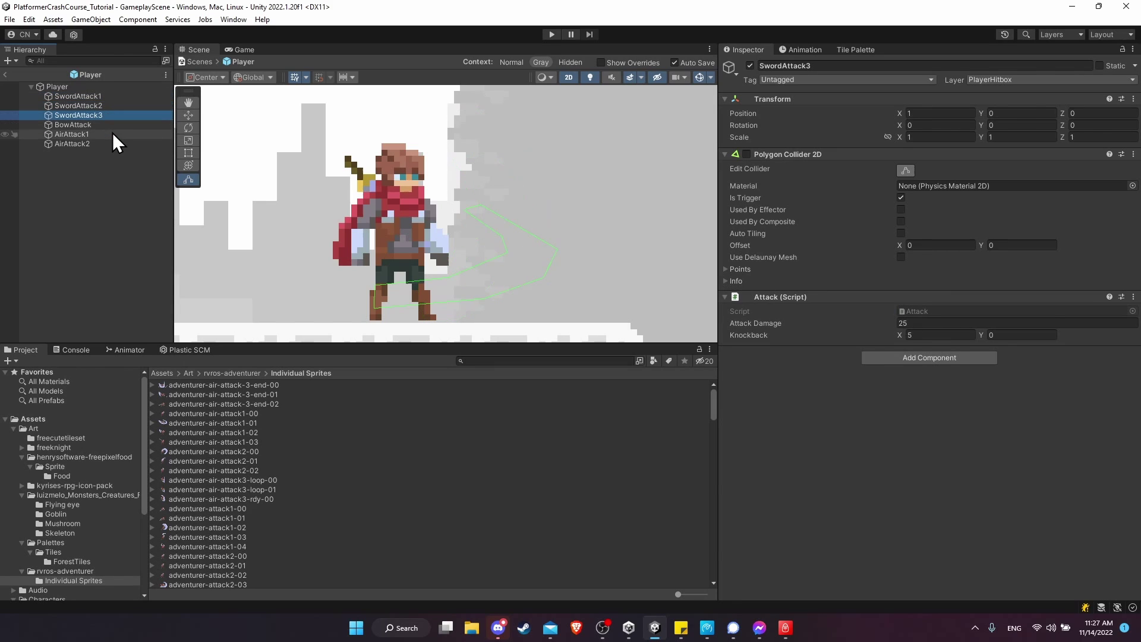
Set AirAttack1's attack damage to 12 and its horizontal knockback to 0.
click(112, 133)
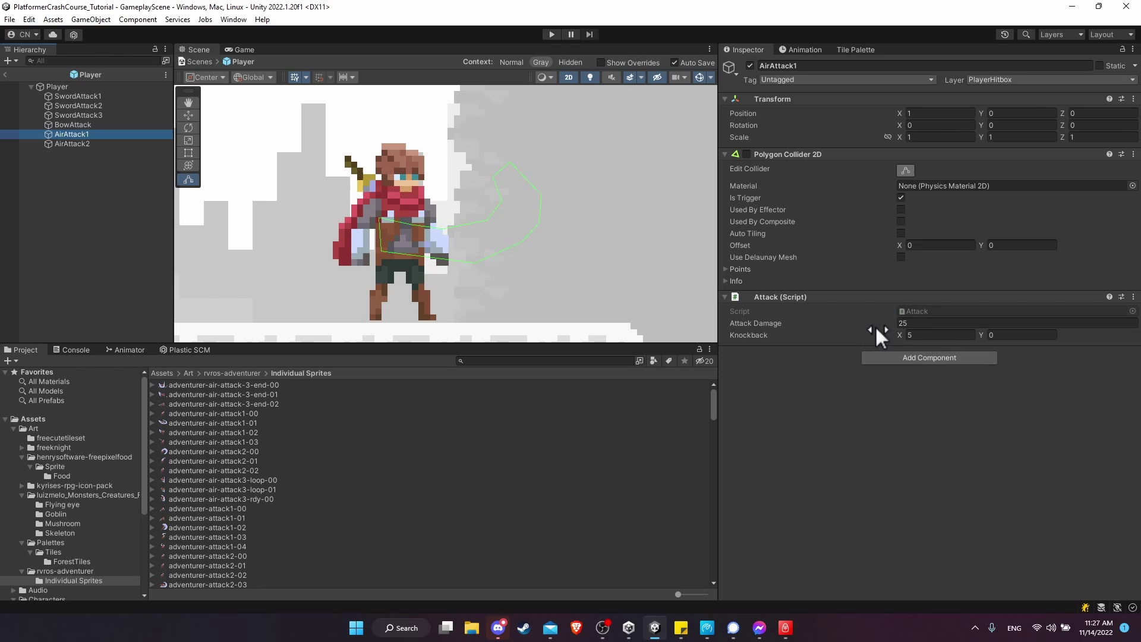
click(919, 326)
text(12)
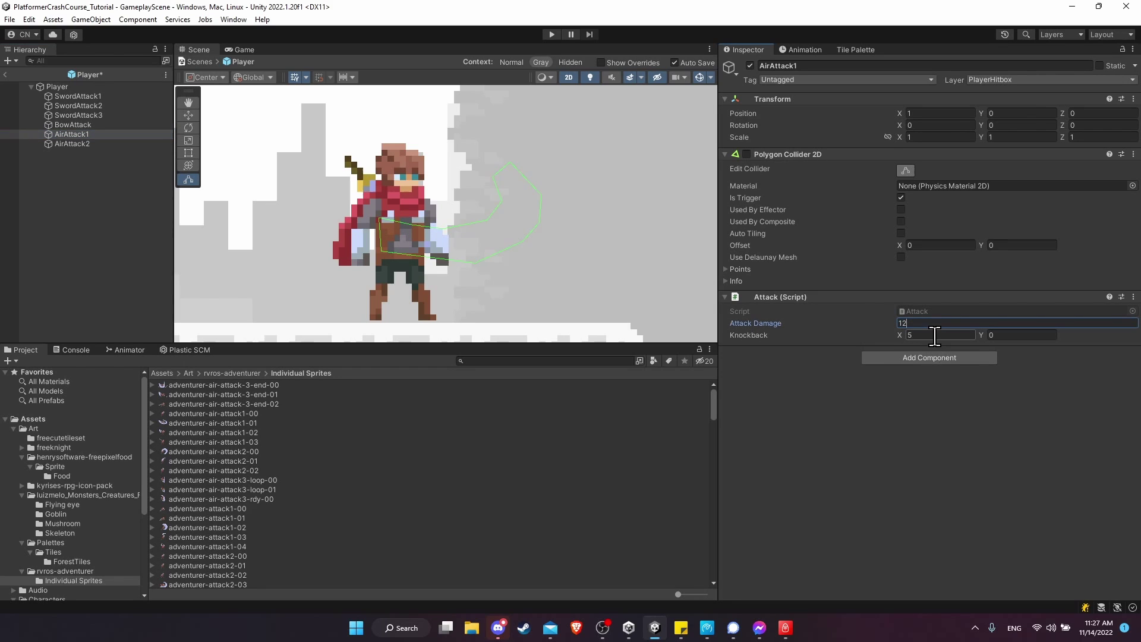
click(937, 335)
text(0)
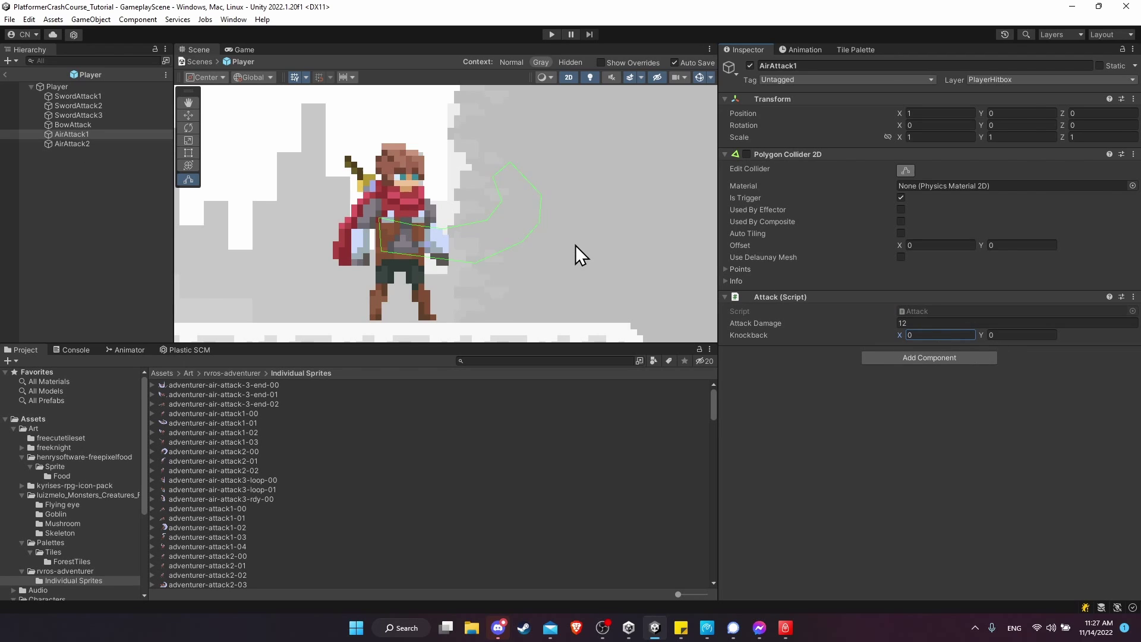
Set AirAttack2's attack damage to 18 and its horizontal knockback to 0.
click(85, 145)
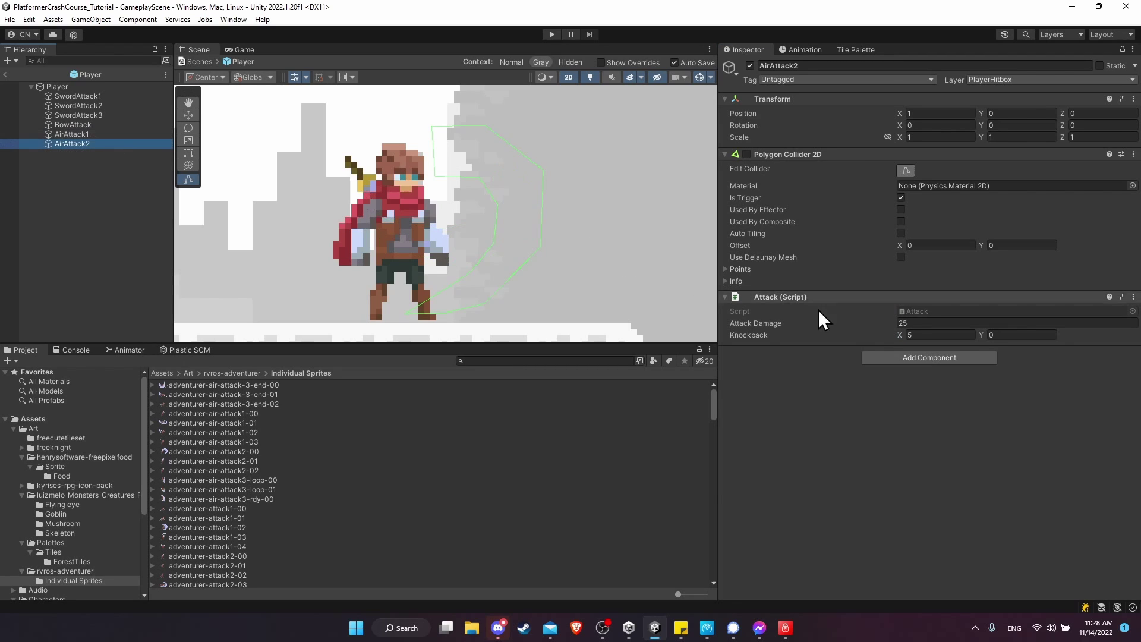
click(947, 323)
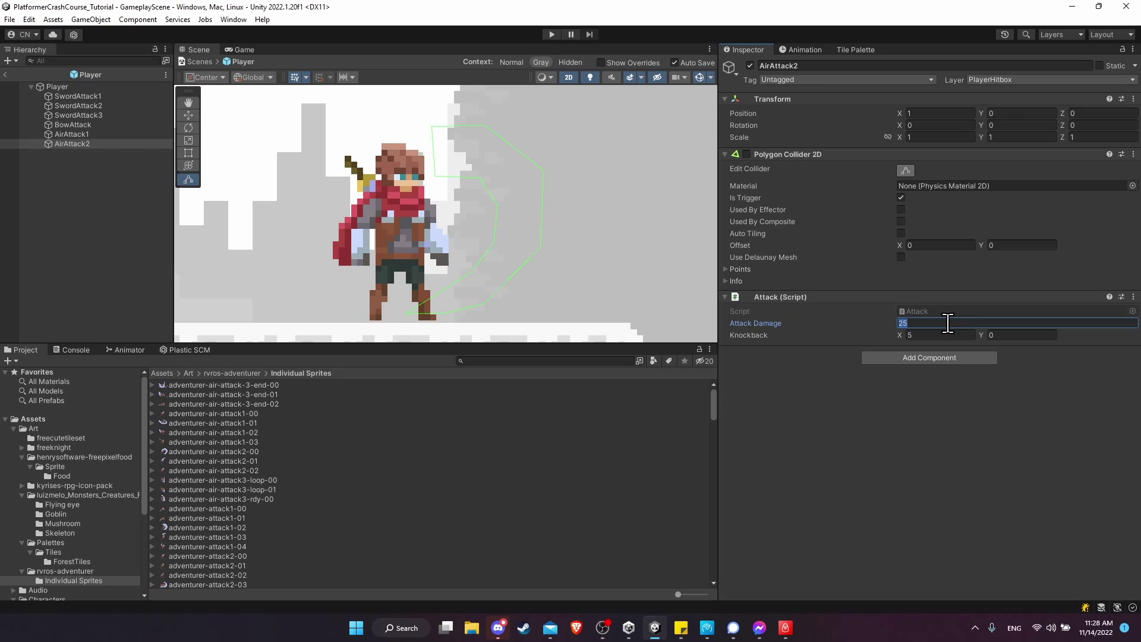
text(18)
key(Tab)
text(0)
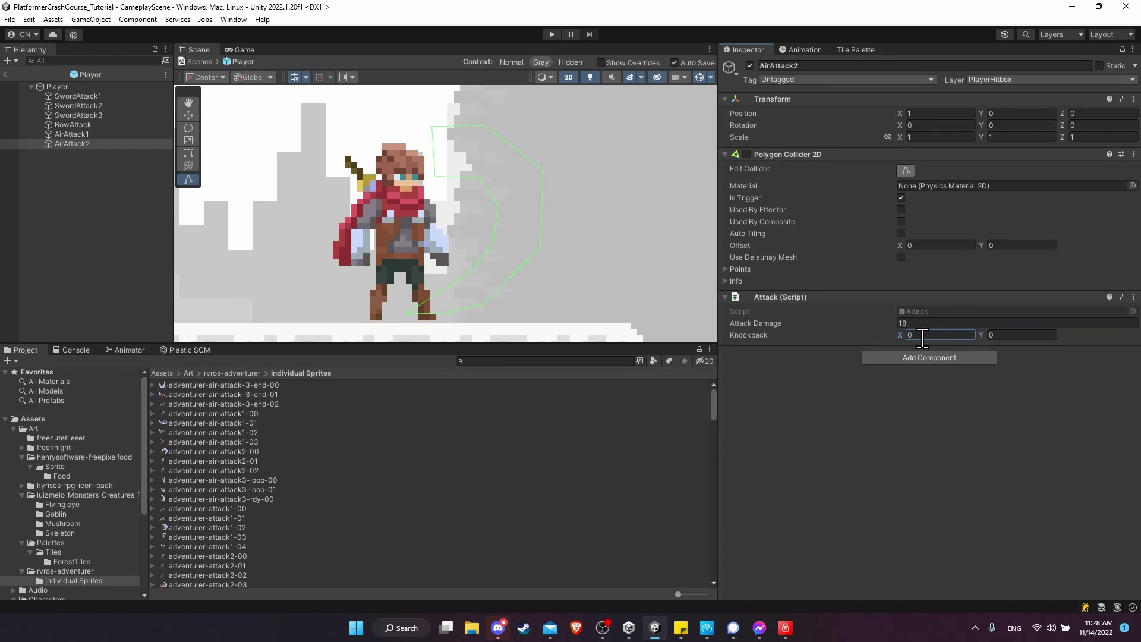
Compare the collider outlines of AirAttack1 and AirAttack2, then leave collider shape editing.
click(105, 135)
click(105, 146)
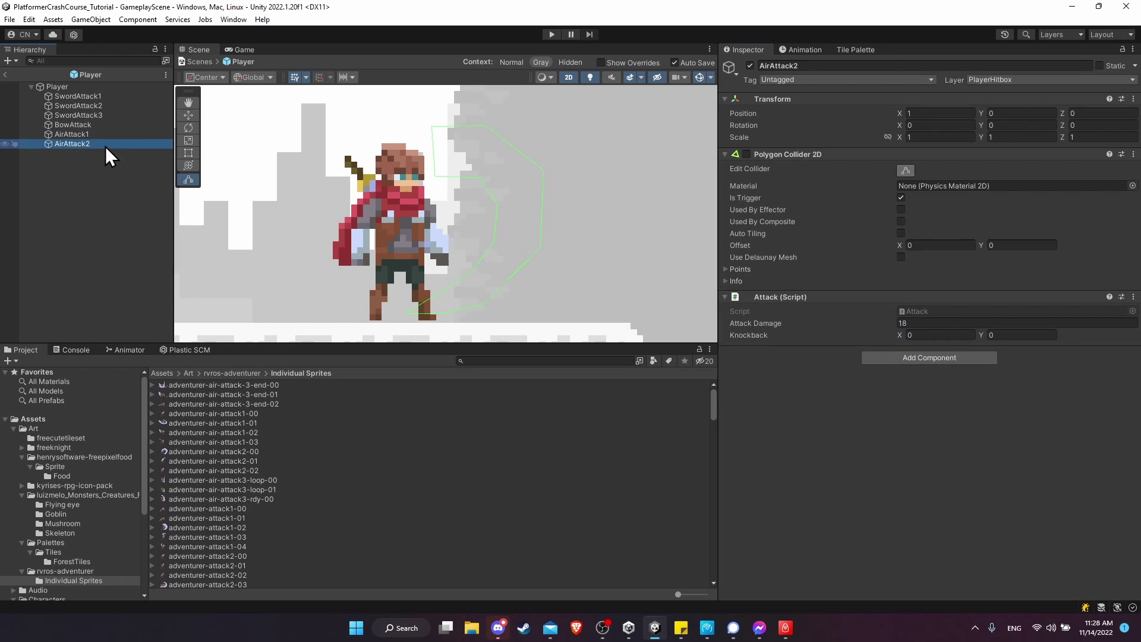
click(76, 135)
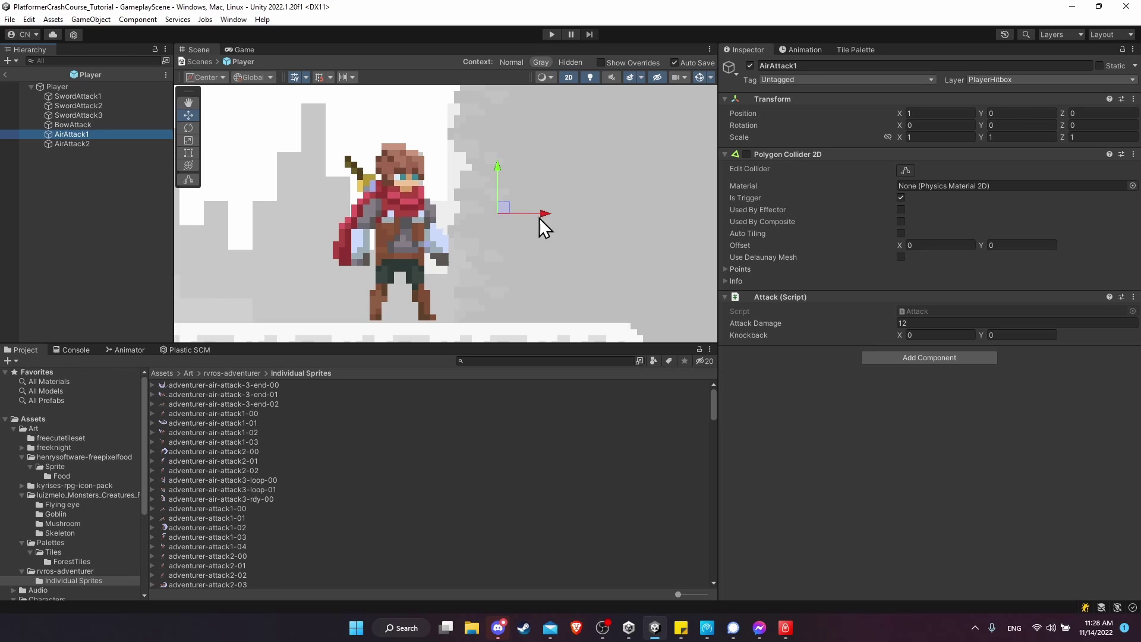
click(900, 198)
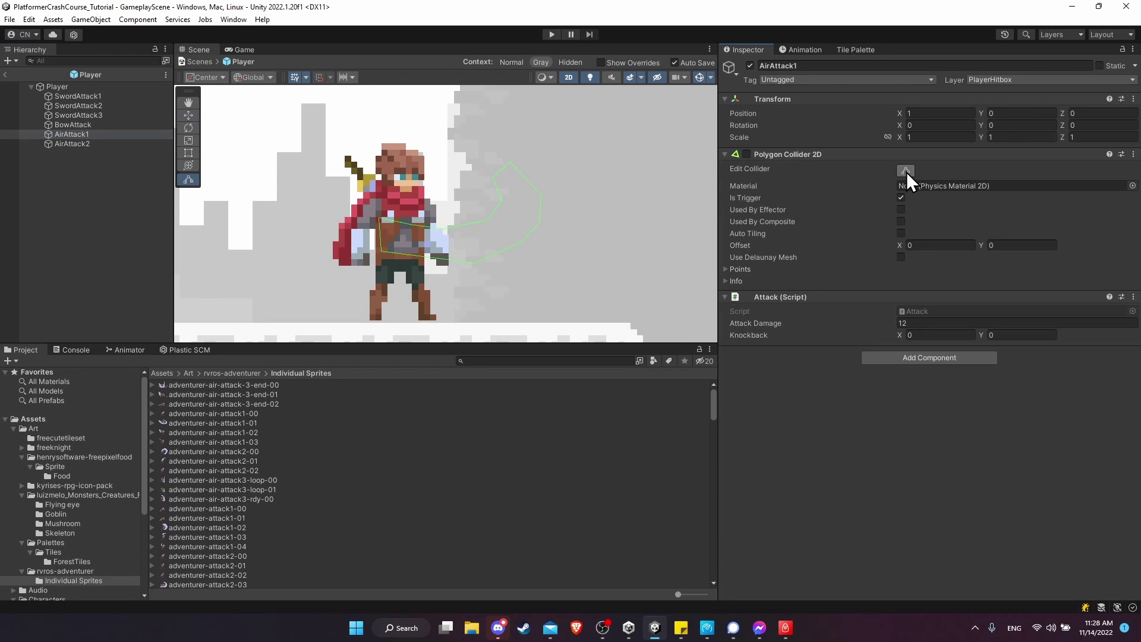
click(906, 171)
click(905, 171)
click(72, 143)
click(913, 170)
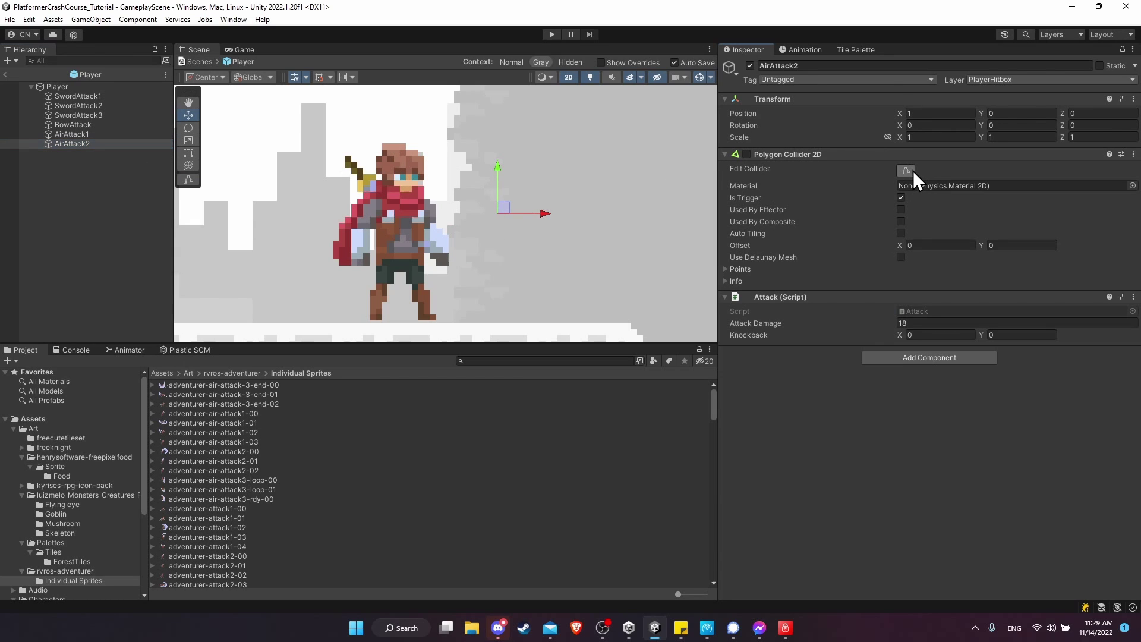
click(913, 170)
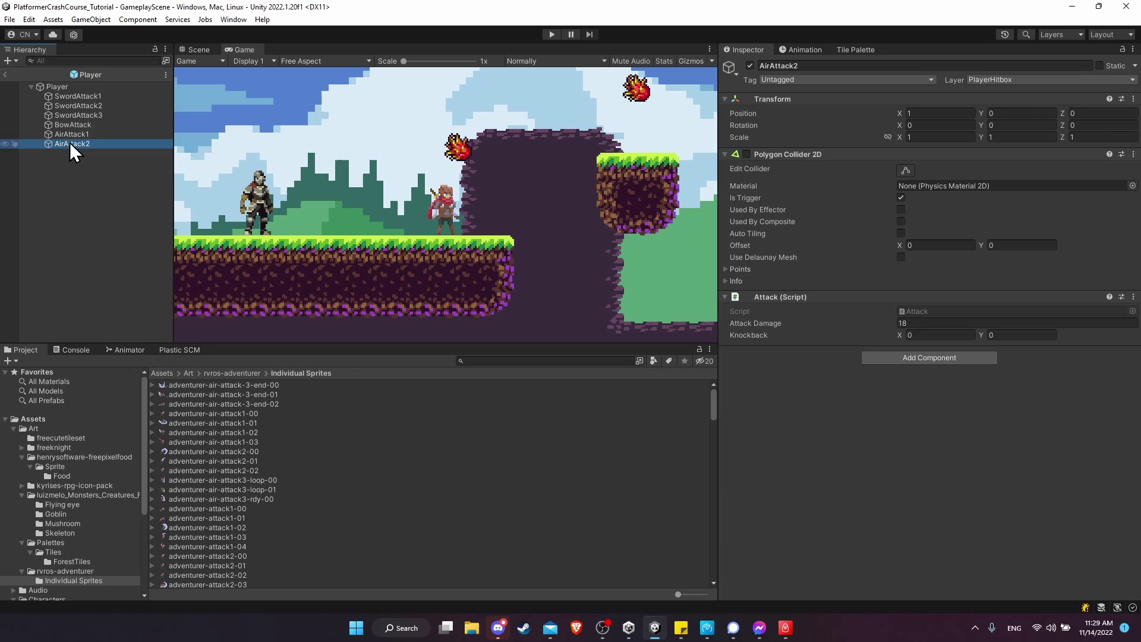
Open the Player's Animator state graph, enlarge its area and bring the air and ground states into view.
click(85, 88)
click(128, 350)
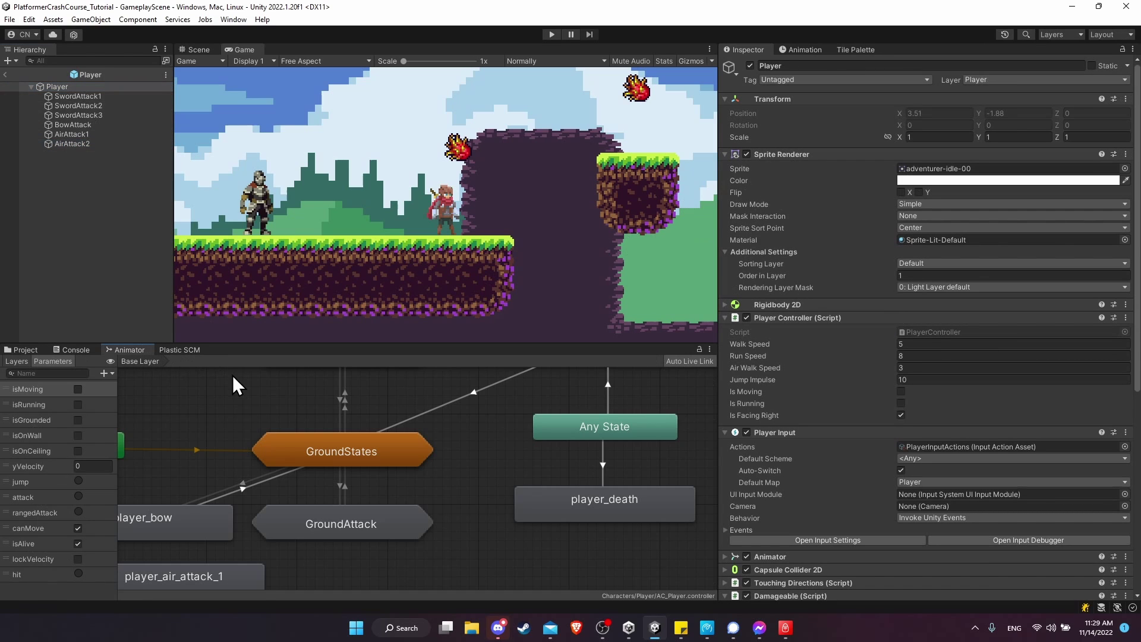
scroll(381, 421, down, 3)
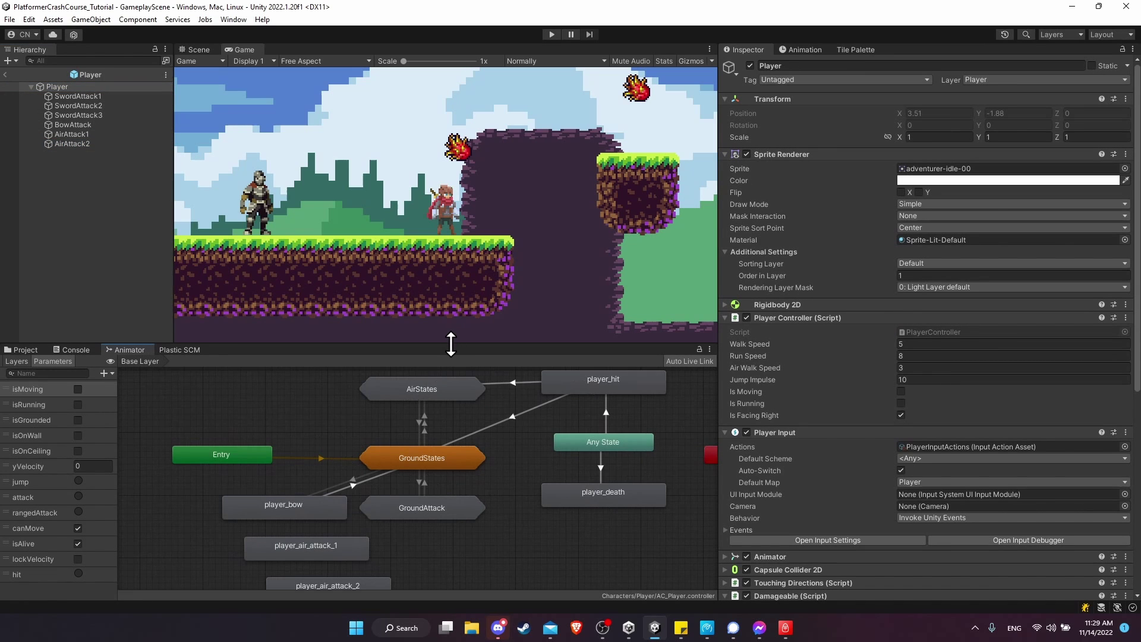
drag(451, 344, 453, 310)
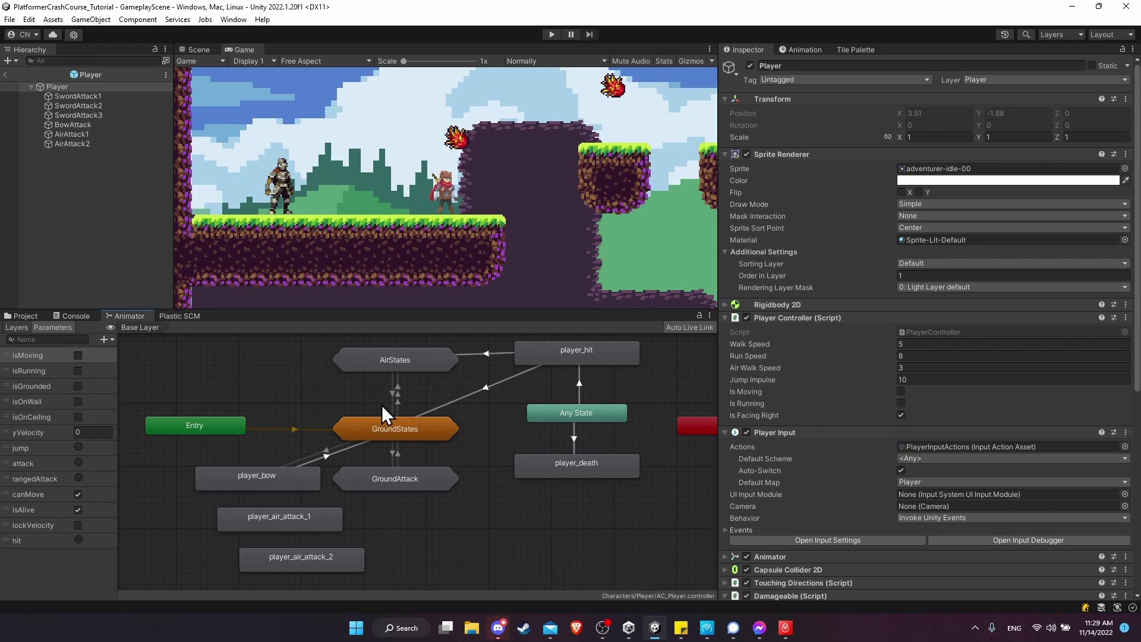
middle_drag(382, 404, 392, 433)
scroll(384, 451, up, 3)
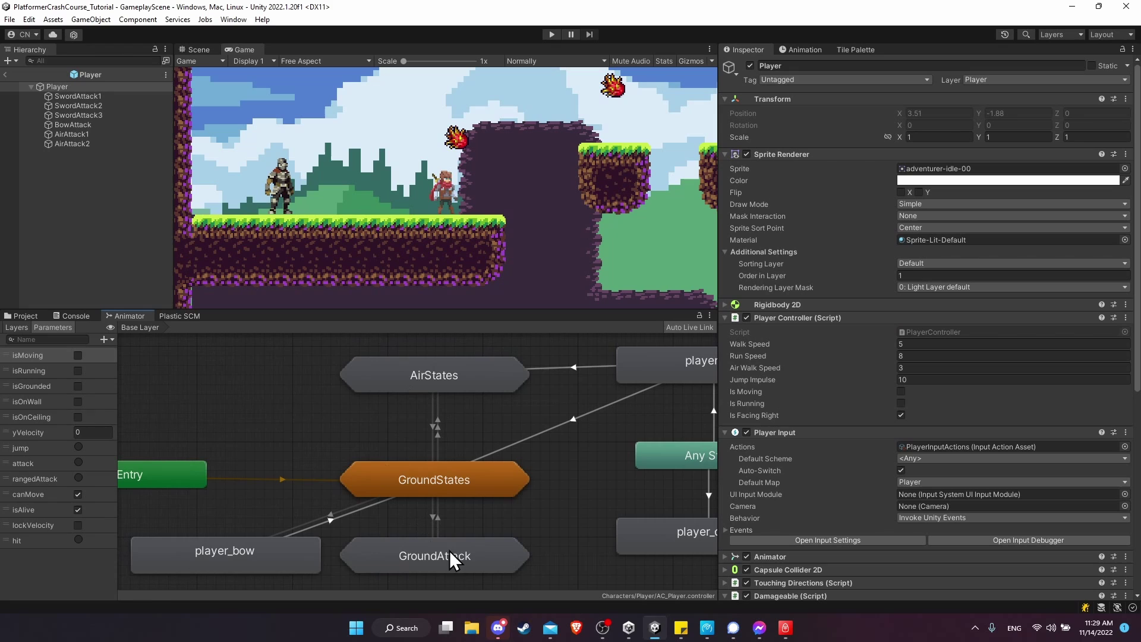
middle_drag(469, 449, 455, 484)
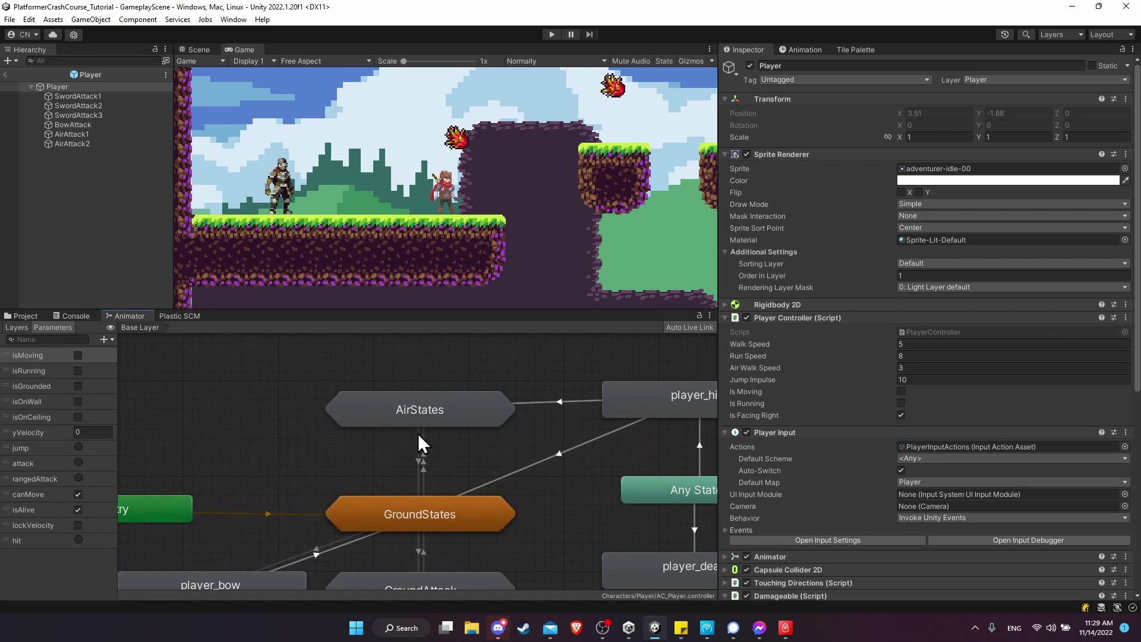
middle_drag(388, 425, 485, 357)
middle_drag(386, 506, 413, 579)
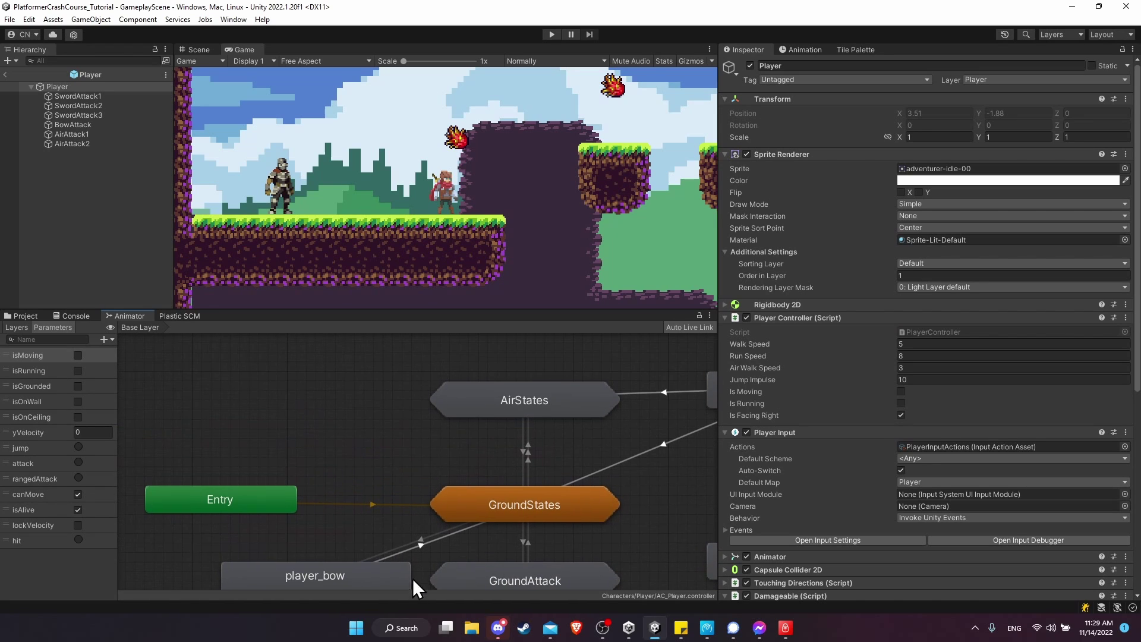
Create a sub-state machine named AirAttack and place it directly above AirStates in the Base Layer.
right_click(308, 384)
click(342, 403)
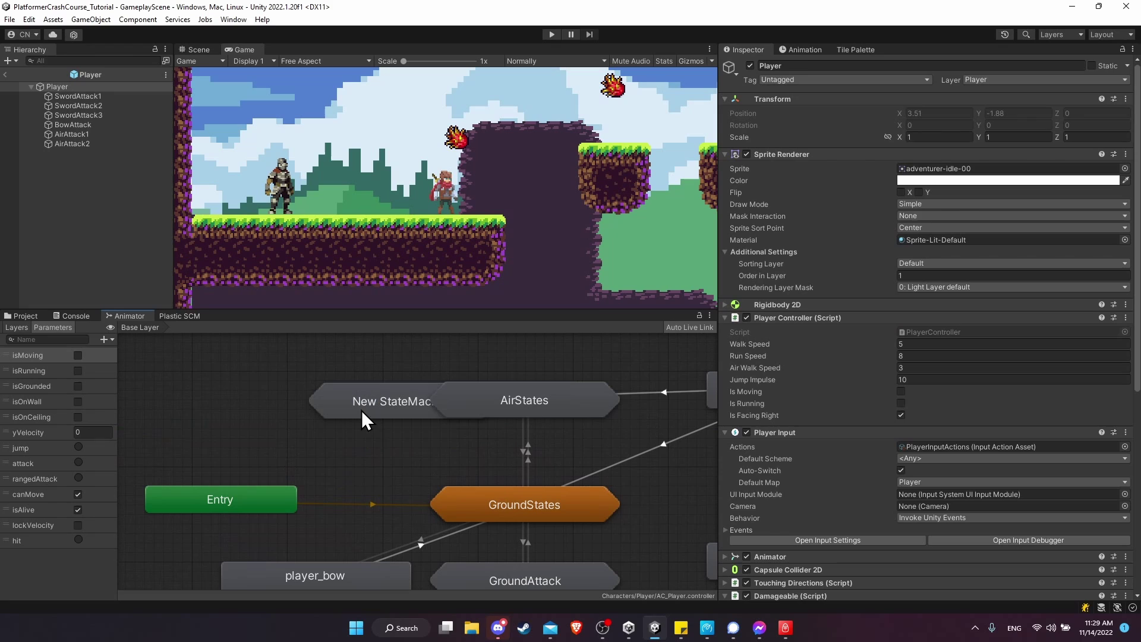
drag(361, 410, 407, 349)
middle_drag(393, 363, 245, 461)
drag(281, 443, 375, 414)
click(828, 65)
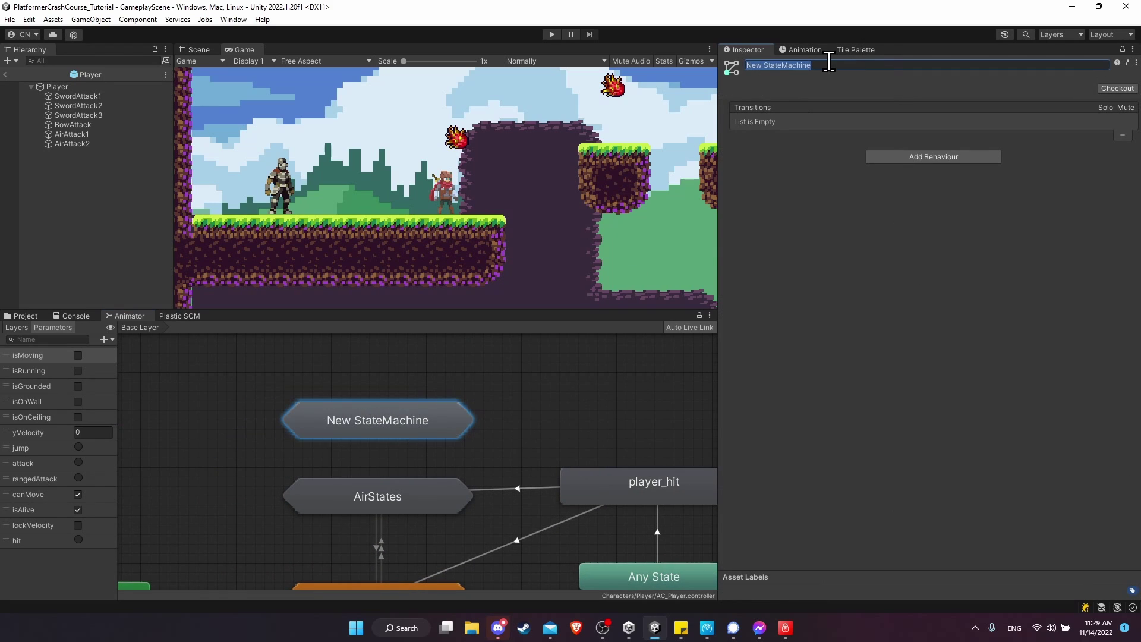
text(AirAttack)
key(Return)
Copy the player_air_attack_1 and player_air_attack_2 states into the AirAttack sub-state machine.
middle_drag(416, 523, 513, 377)
drag(471, 522, 361, 579)
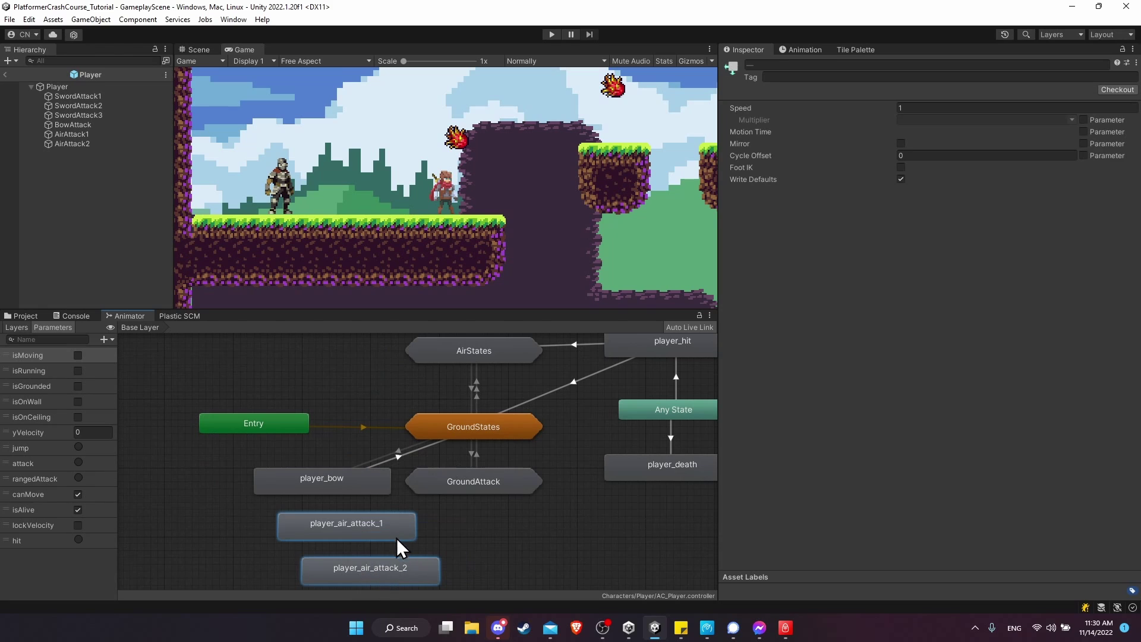
click(471, 354)
middle_drag(472, 351, 462, 412)
double_click(470, 365)
key(ctrl+v)
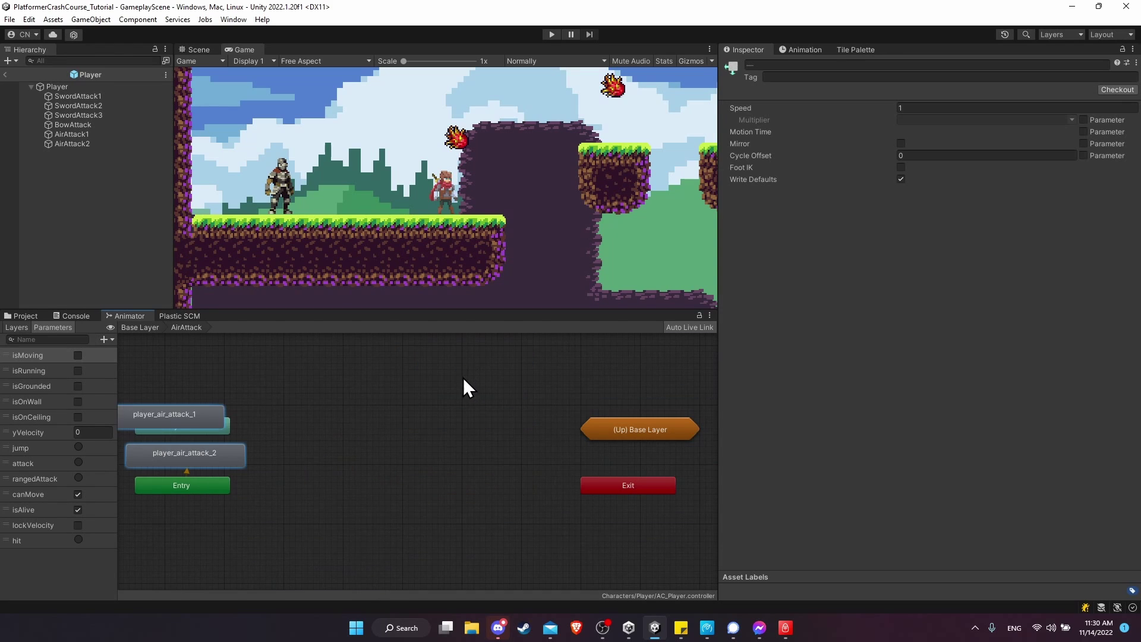
Move the two pasted states away from Any State and Entry and set AirAttack's default state.
drag(227, 412, 376, 489)
right_click(209, 487)
click(277, 506)
click(354, 443)
Delete the original player_air_attack_1 and player_air_attack_2 states from the Base Layer.
click(144, 331)
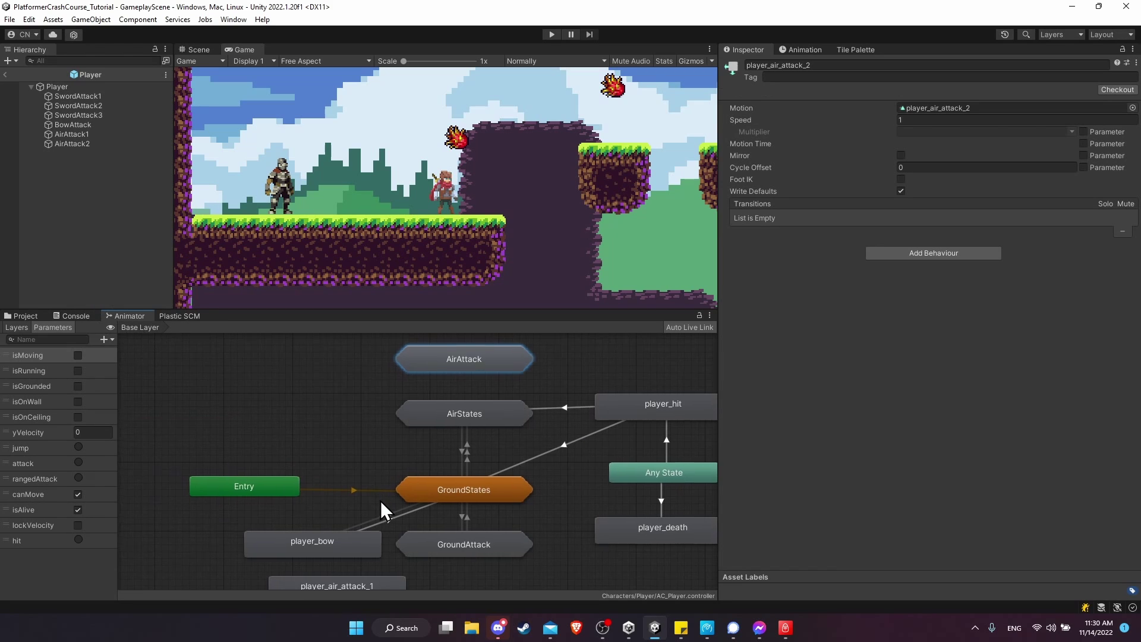
middle_drag(458, 580, 470, 484)
drag(472, 491, 386, 548)
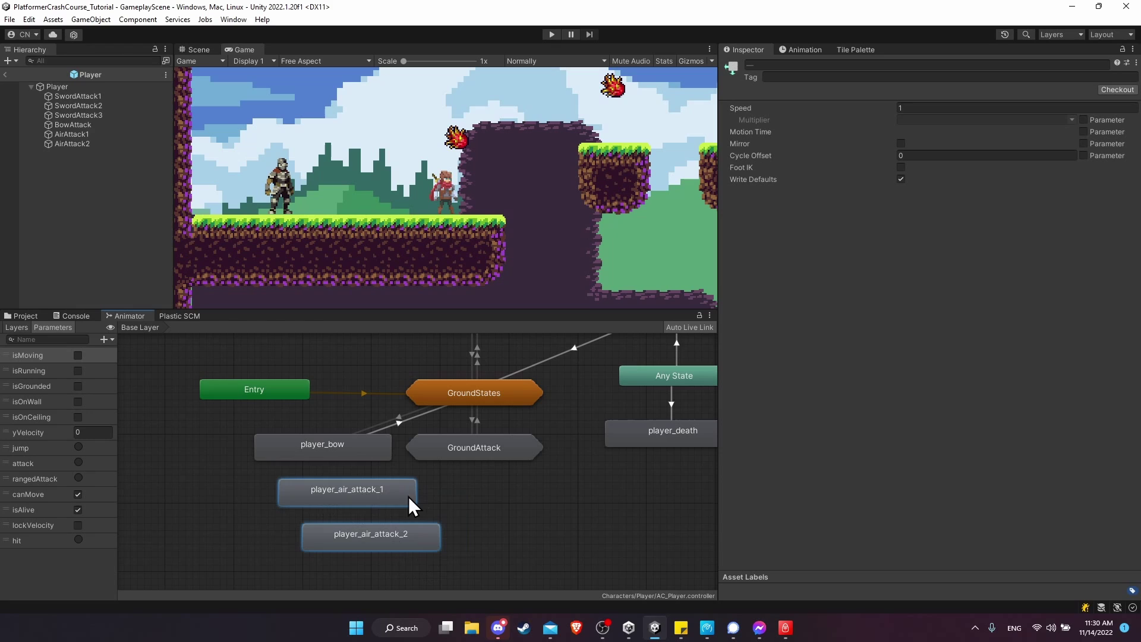
key(Delete)
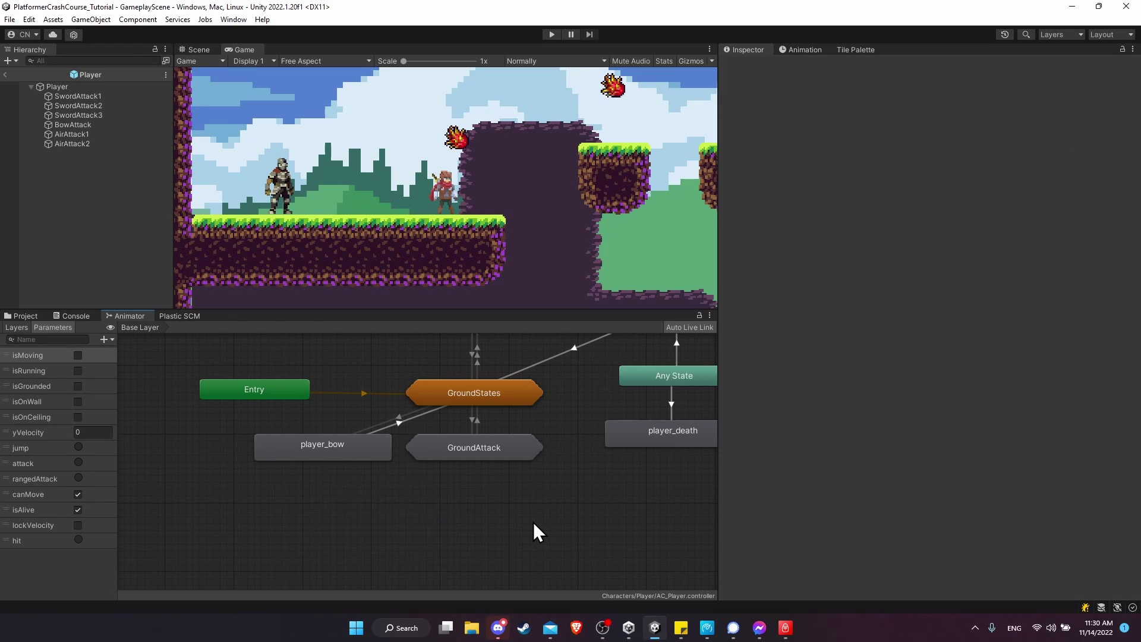
Open the AirStates sub-state machine and inspect the condition on the player_rising to Exit transition.
middle_drag(409, 410, 388, 443)
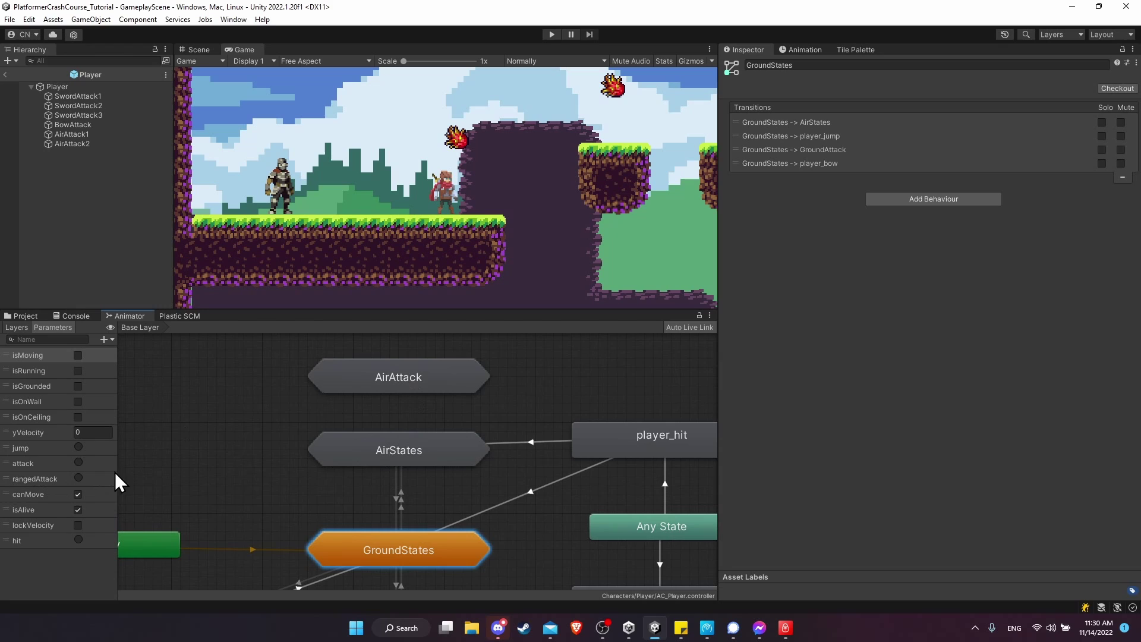
middle_drag(294, 460, 274, 448)
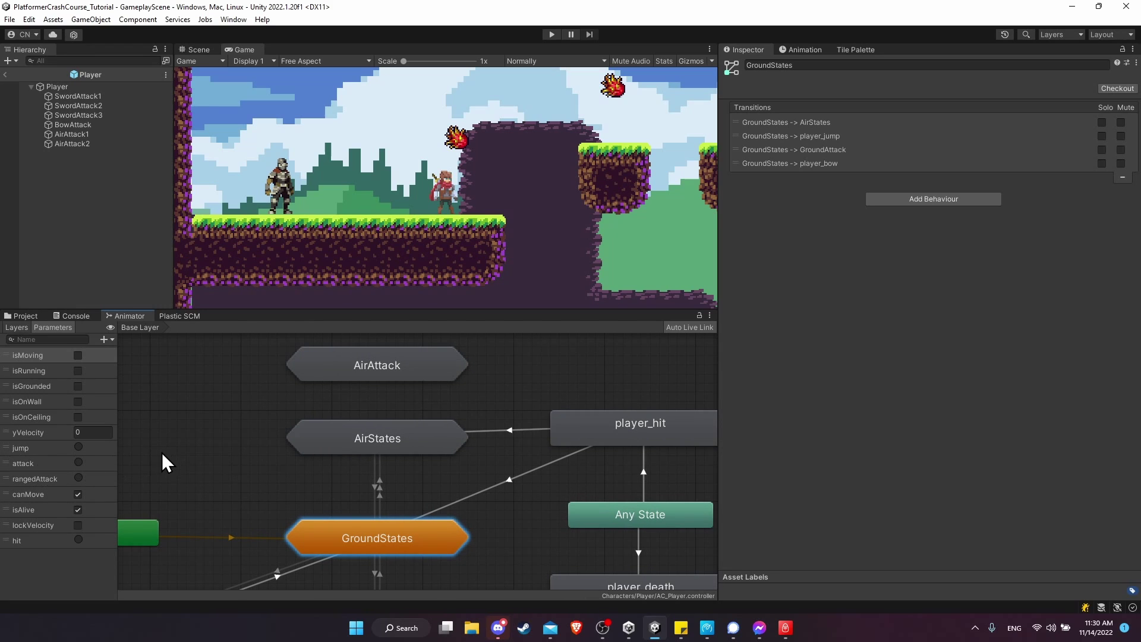
middle_drag(404, 430, 394, 468)
double_click(403, 501)
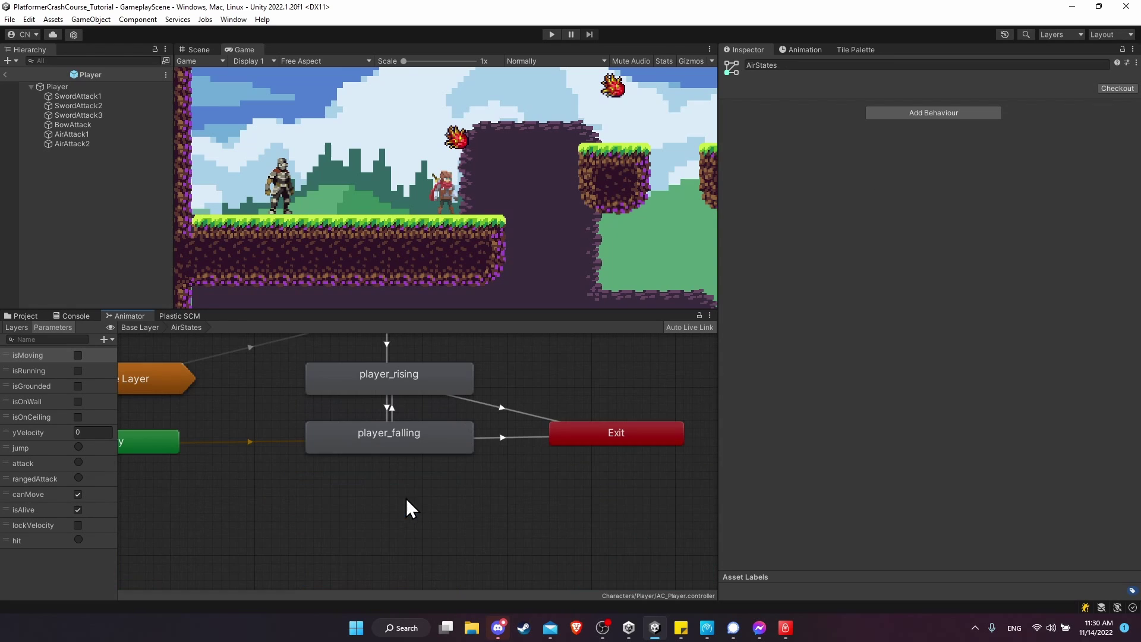
click(469, 468)
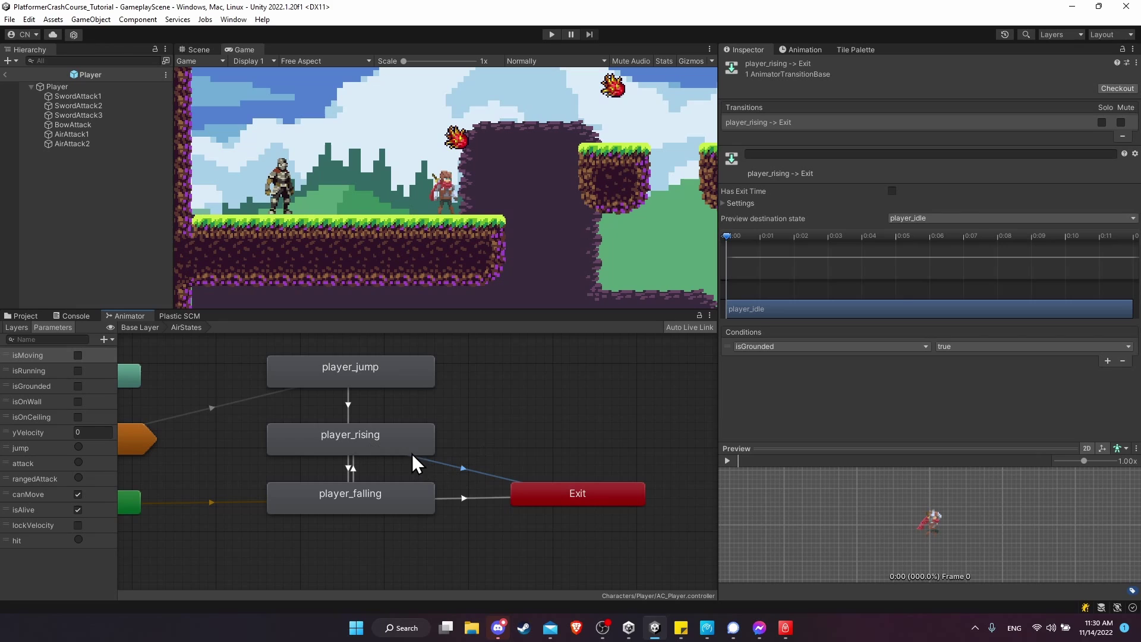
middle_drag(451, 471, 437, 484)
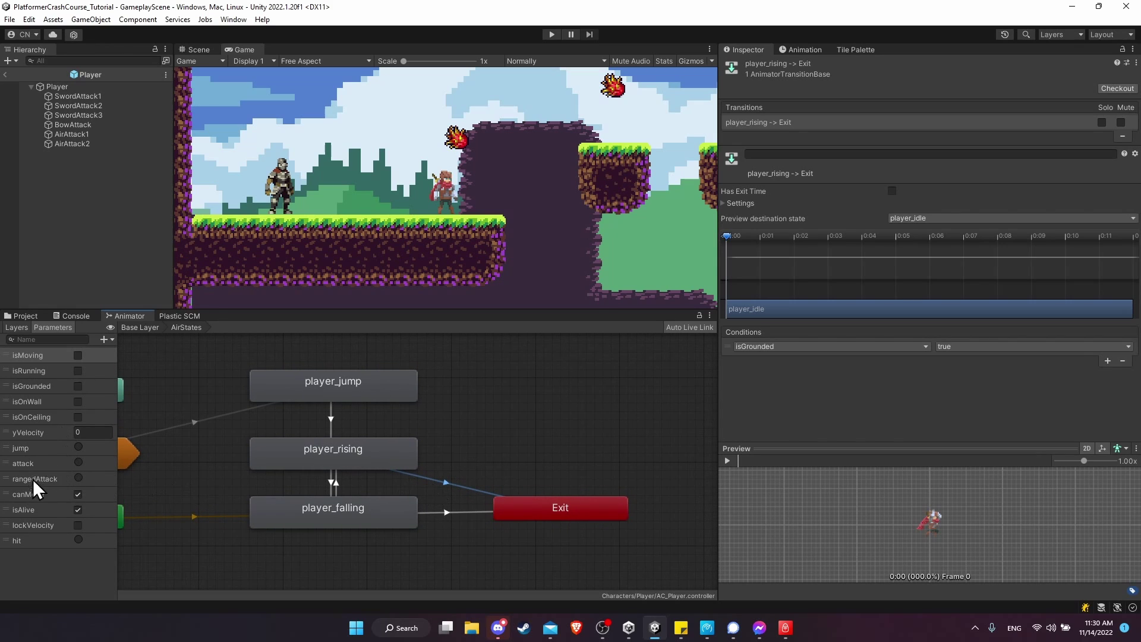
Add a second transition to Exit from both player_rising and player_falling.
click(387, 461)
right_click(388, 455)
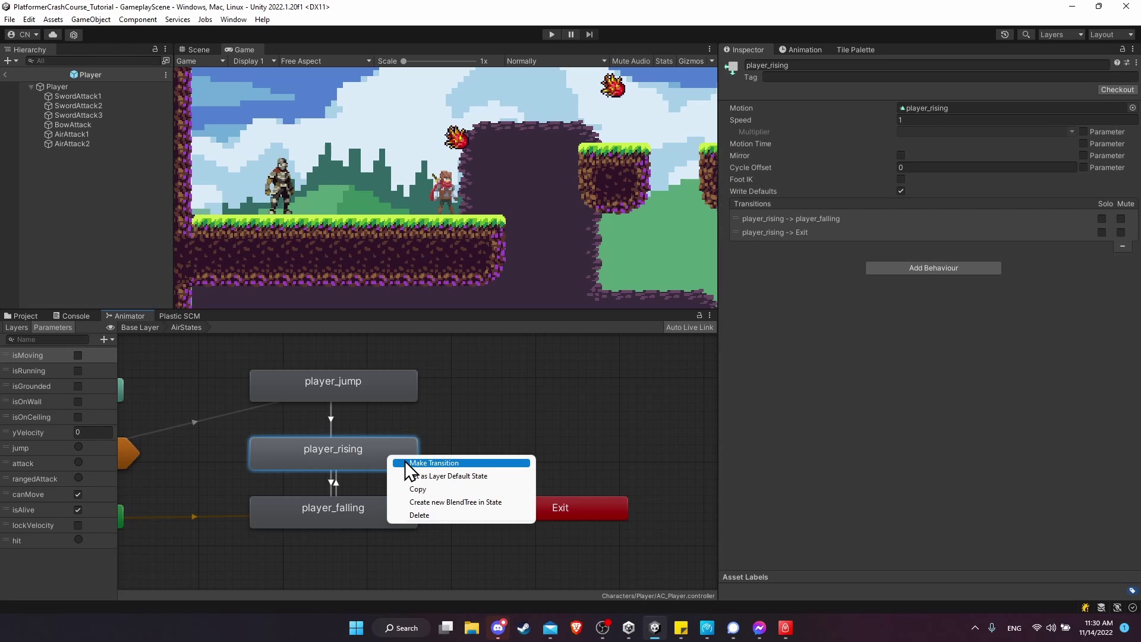
click(404, 461)
click(530, 515)
right_click(397, 506)
click(411, 512)
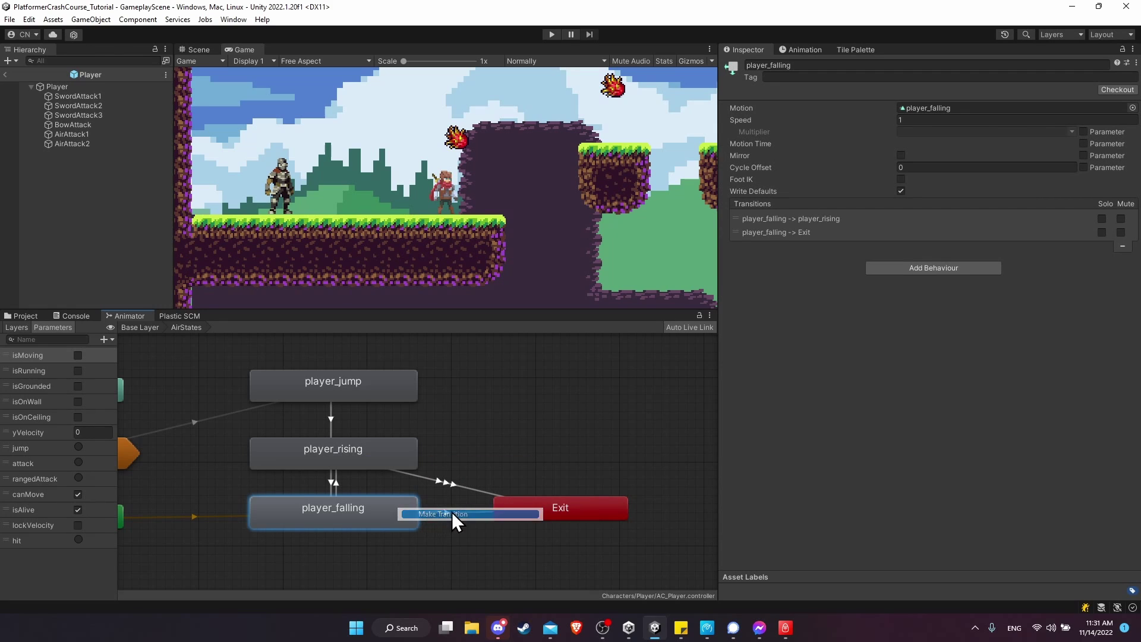
click(515, 506)
Disable exit time on the new player_rising to Exit transition, set its duration to 0 and add the attack trigger as condition.
click(447, 479)
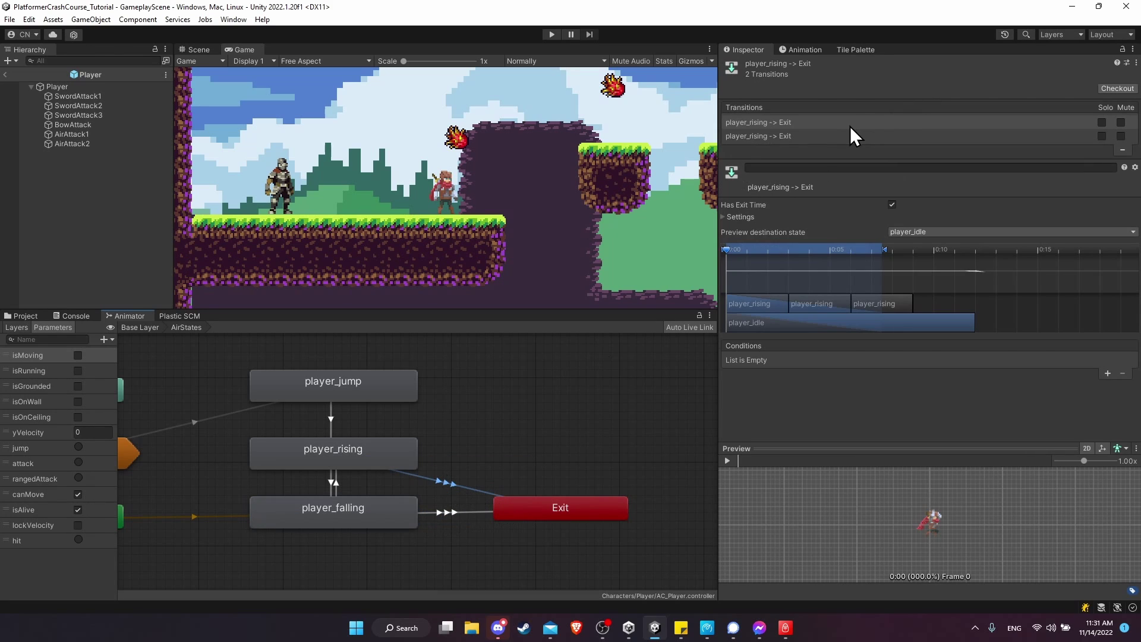
click(738, 217)
click(892, 204)
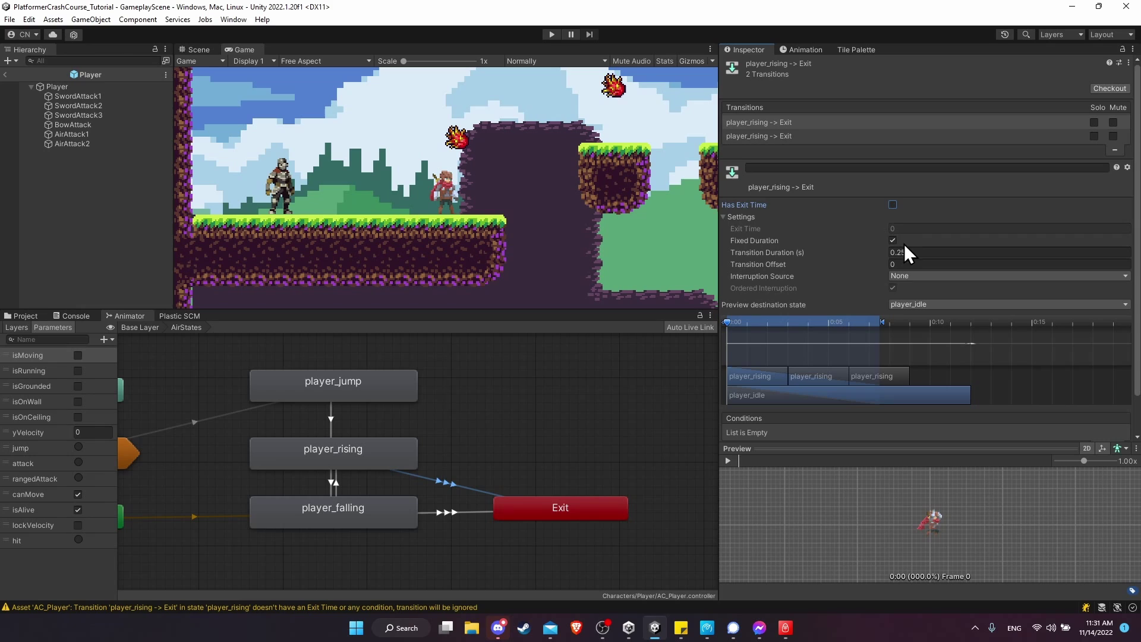
click(906, 252)
text(0)
scroll(1008, 152, down, 1)
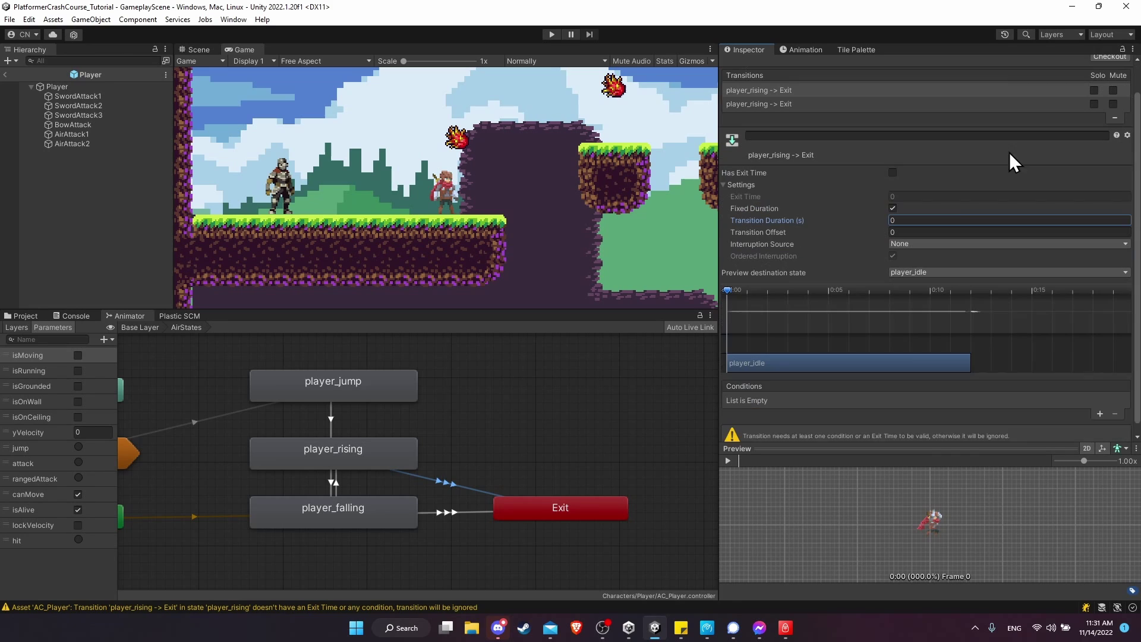
click(1099, 428)
click(829, 413)
click(785, 522)
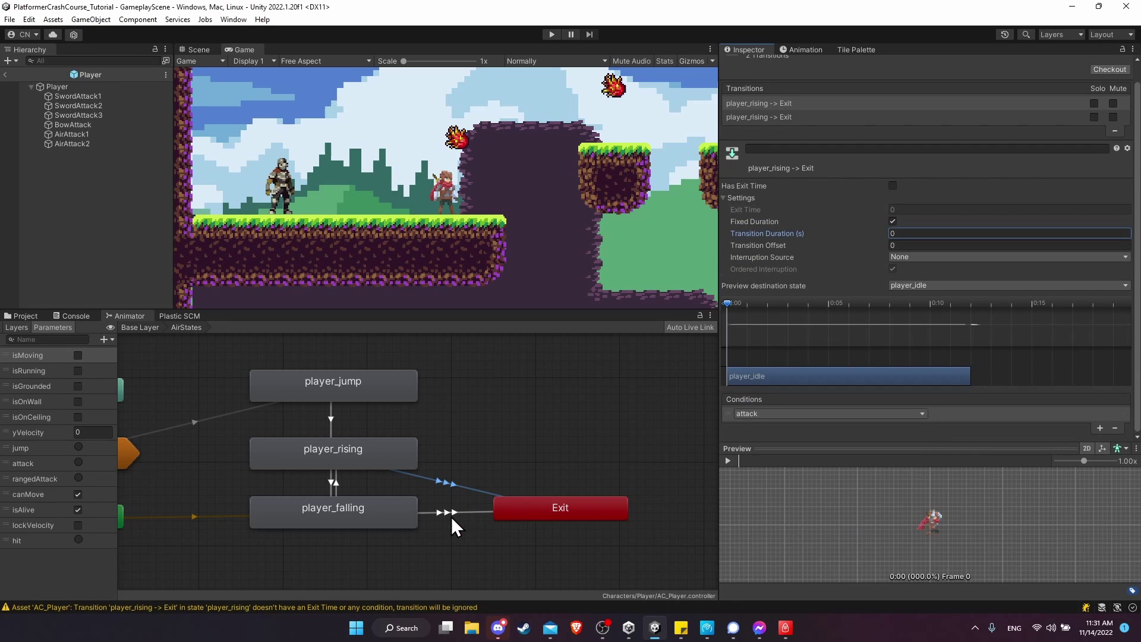
Disable exit time on the new player_falling to Exit transition, set its duration to 0 and add the attack trigger as condition.
click(472, 512)
click(893, 186)
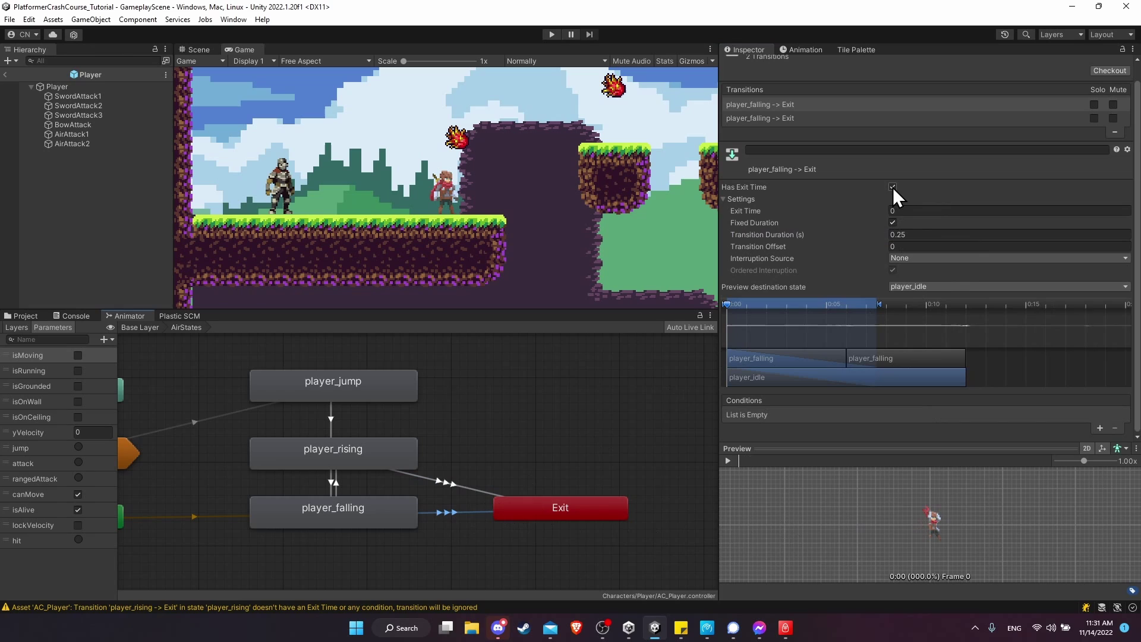
click(925, 233)
text(0)
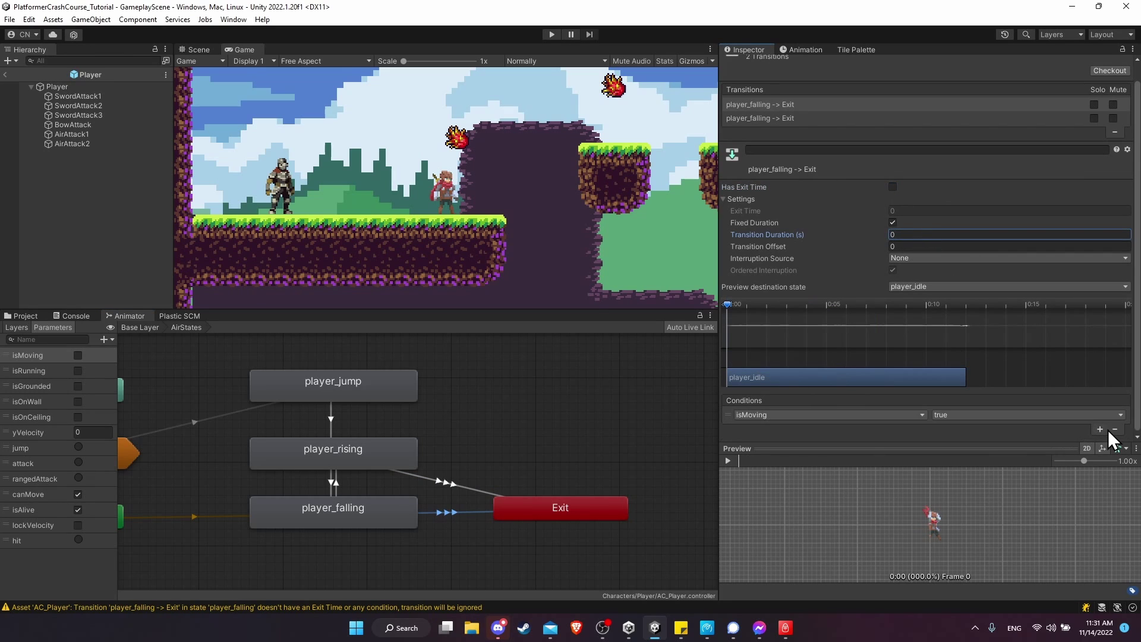
click(911, 418)
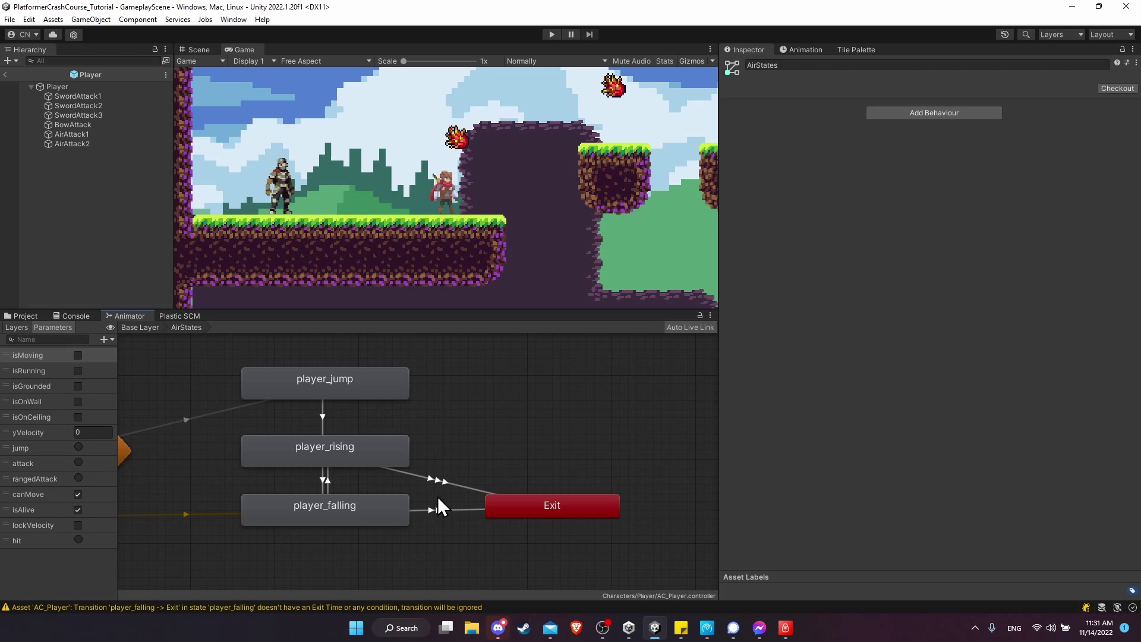
Return to the Base Layer and make a transition from AirStates to the AirAttack state machine.
middle_drag(472, 500, 552, 494)
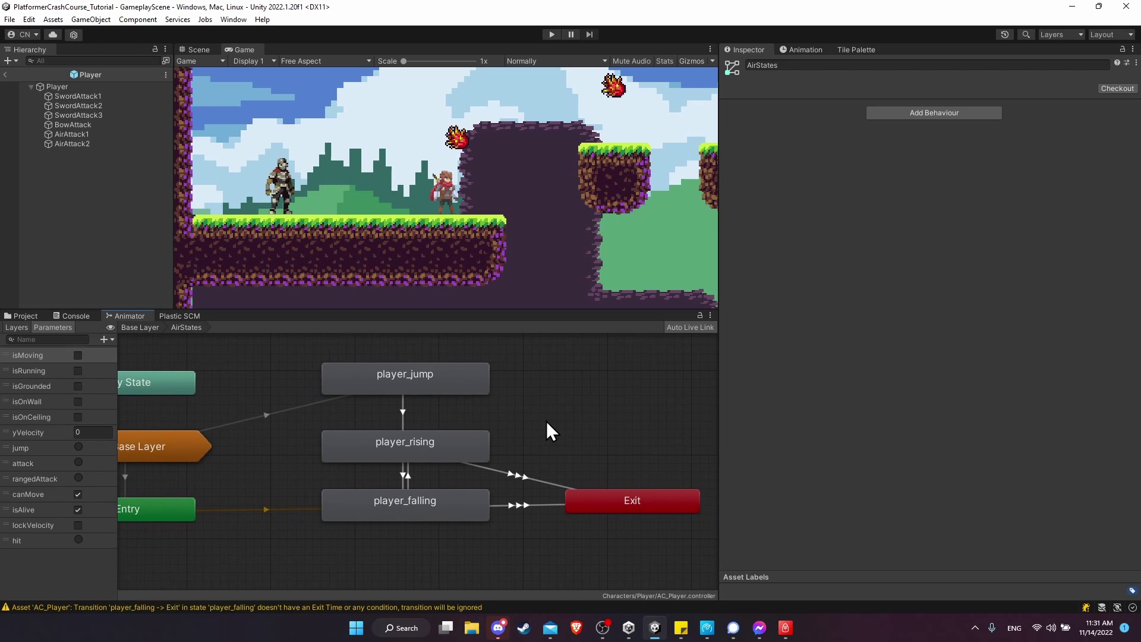
click(139, 327)
scroll(420, 490, up, 3)
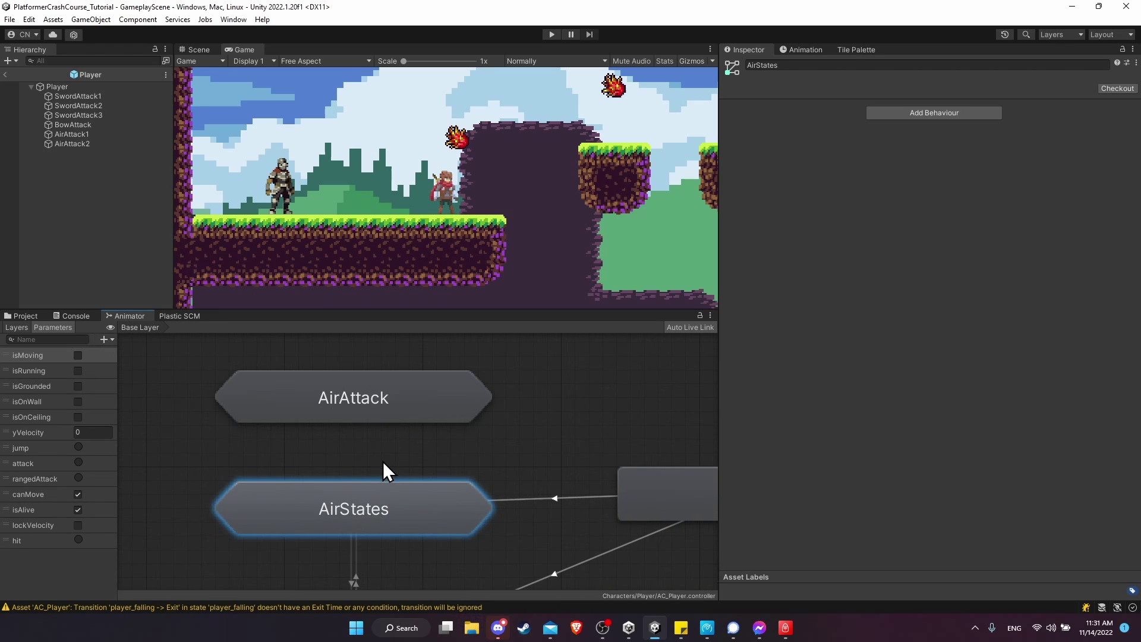
click(339, 465)
middle_drag(352, 509, 416, 541)
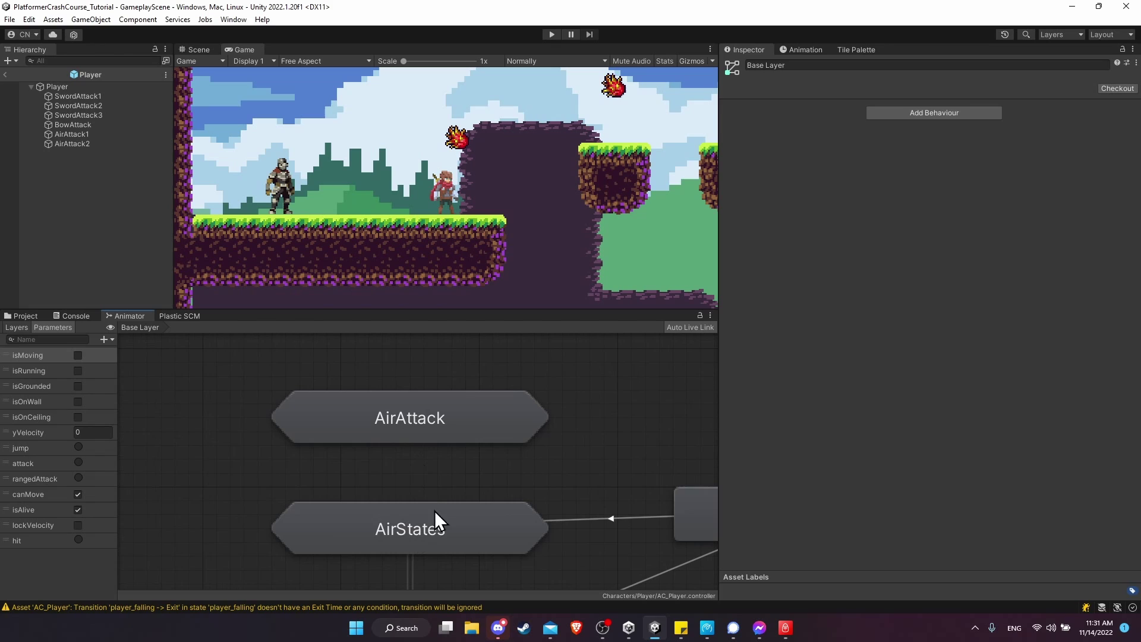
right_click(435, 534)
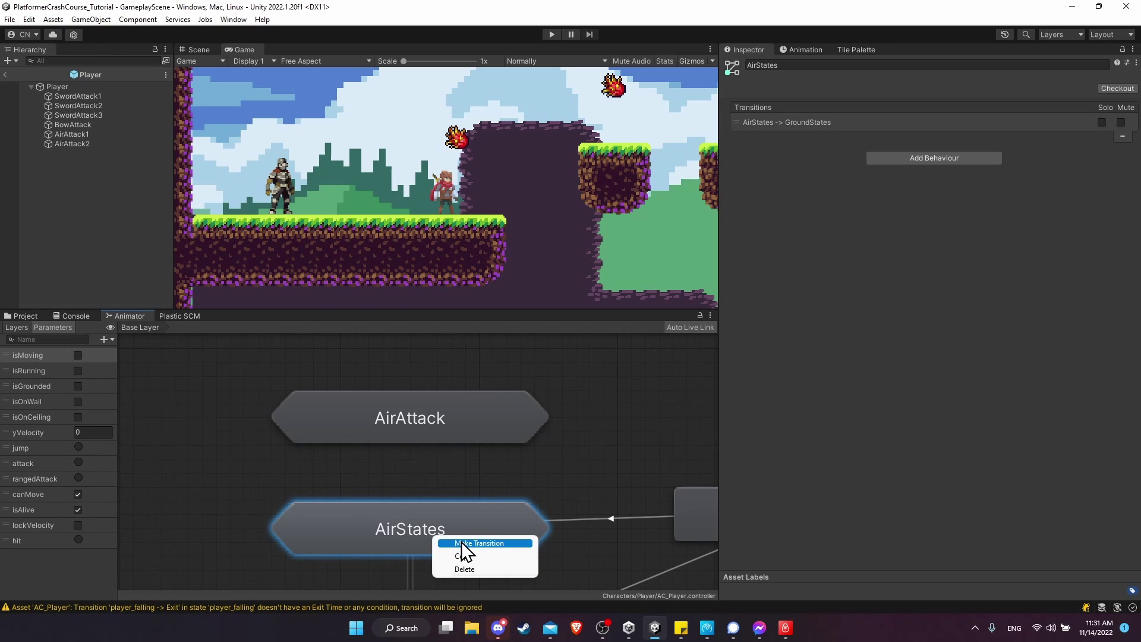
click(461, 542)
click(443, 408)
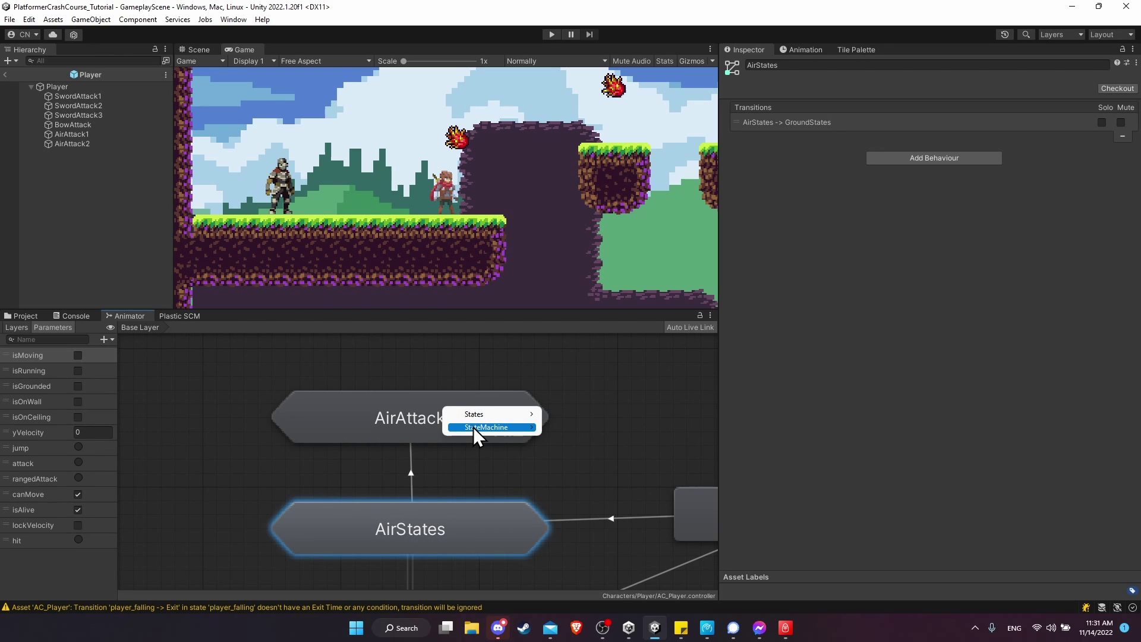
mouse_move(473, 427)
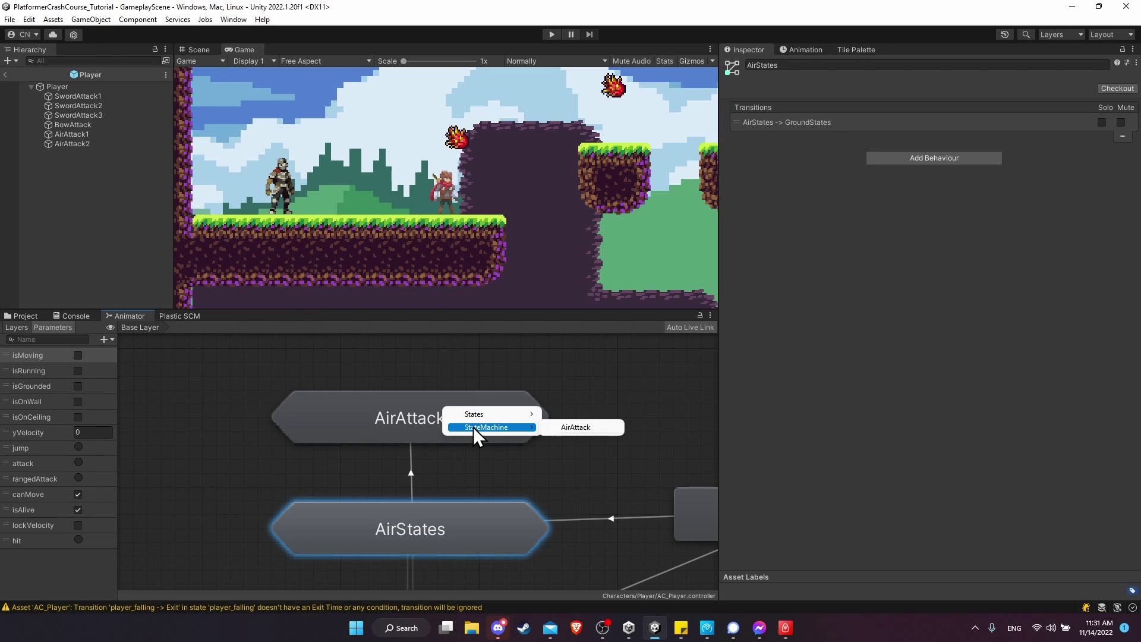
click(557, 426)
Add the attack trigger as condition on the AirStates to AirAttack transition.
middle_drag(476, 425, 500, 420)
click(416, 406)
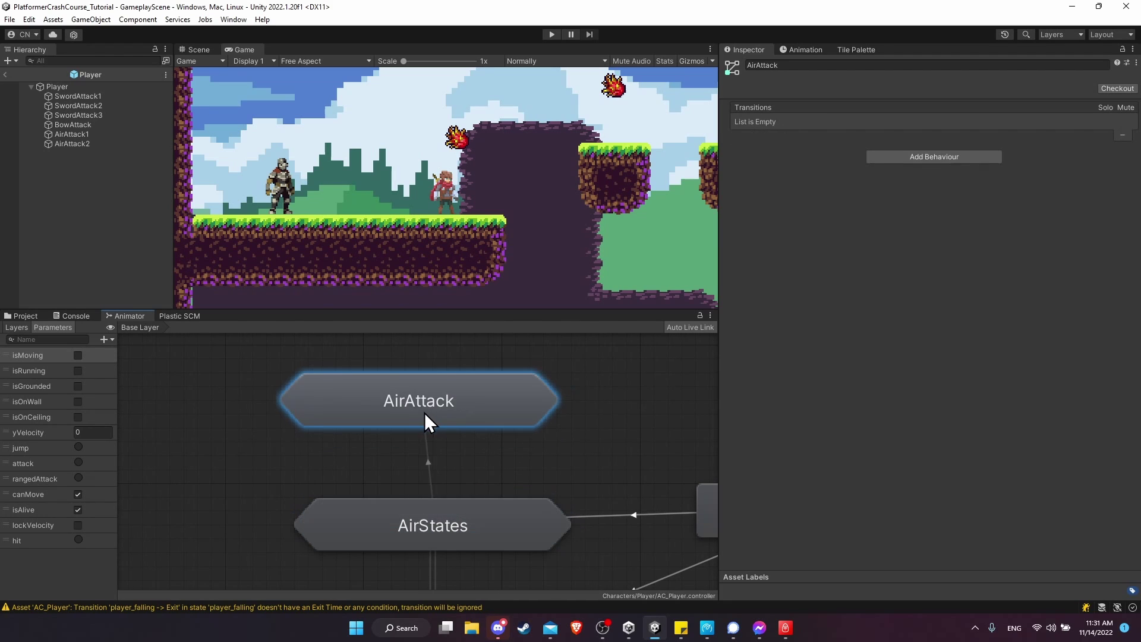
click(434, 471)
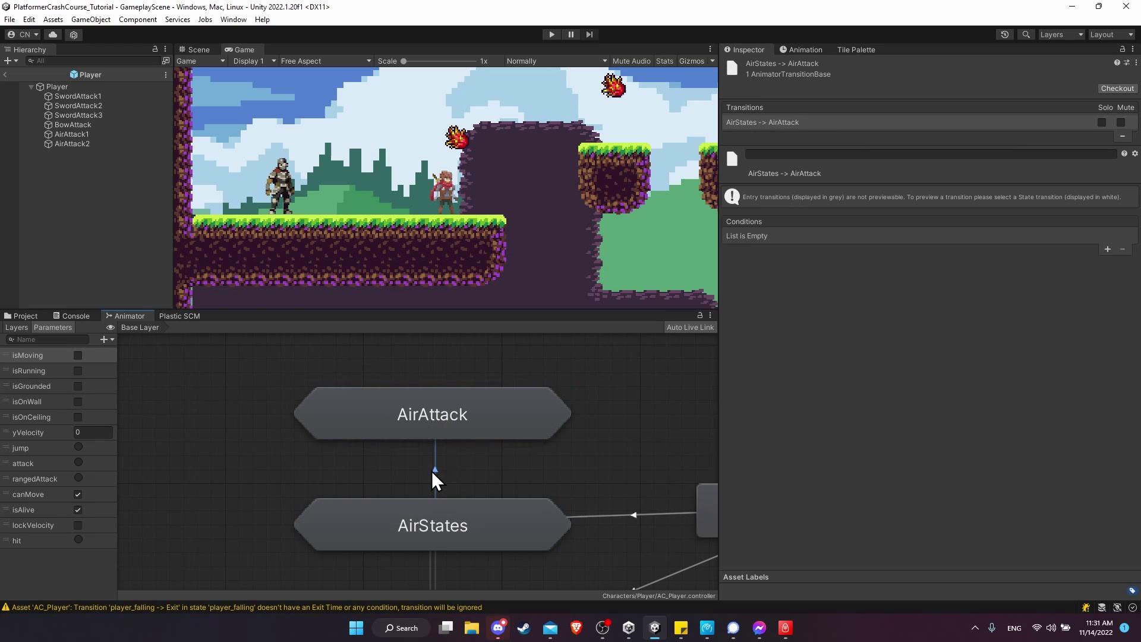
click(1106, 249)
click(908, 236)
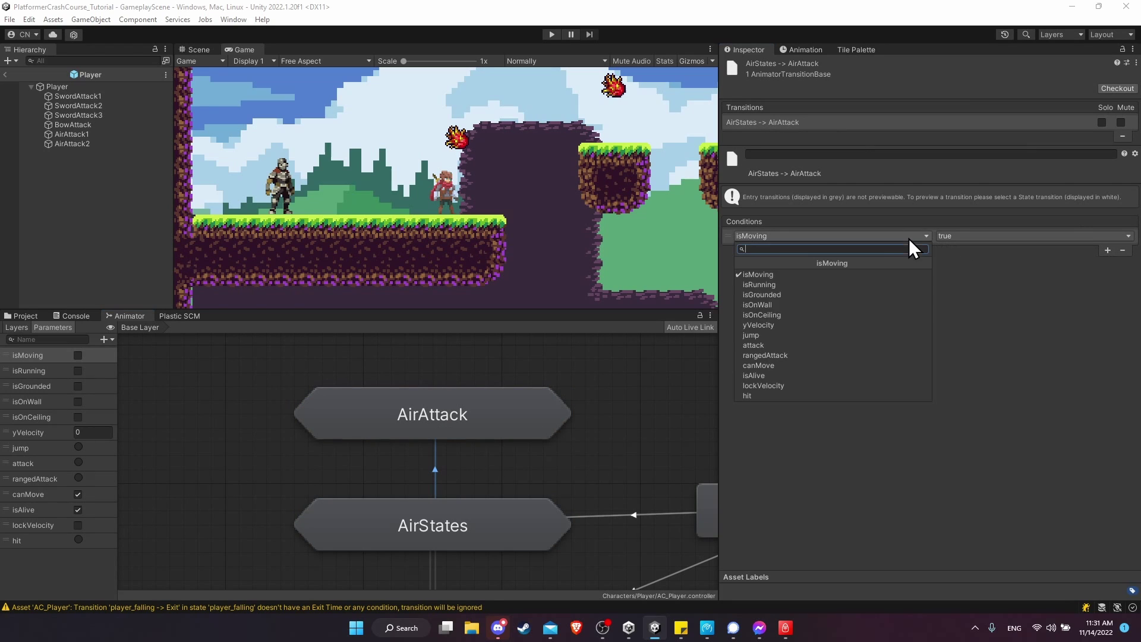
click(805, 342)
Make a return transition from AirAttack to the AirStates state machine and leave it without conditions.
middle_drag(510, 381, 526, 366)
click(425, 401)
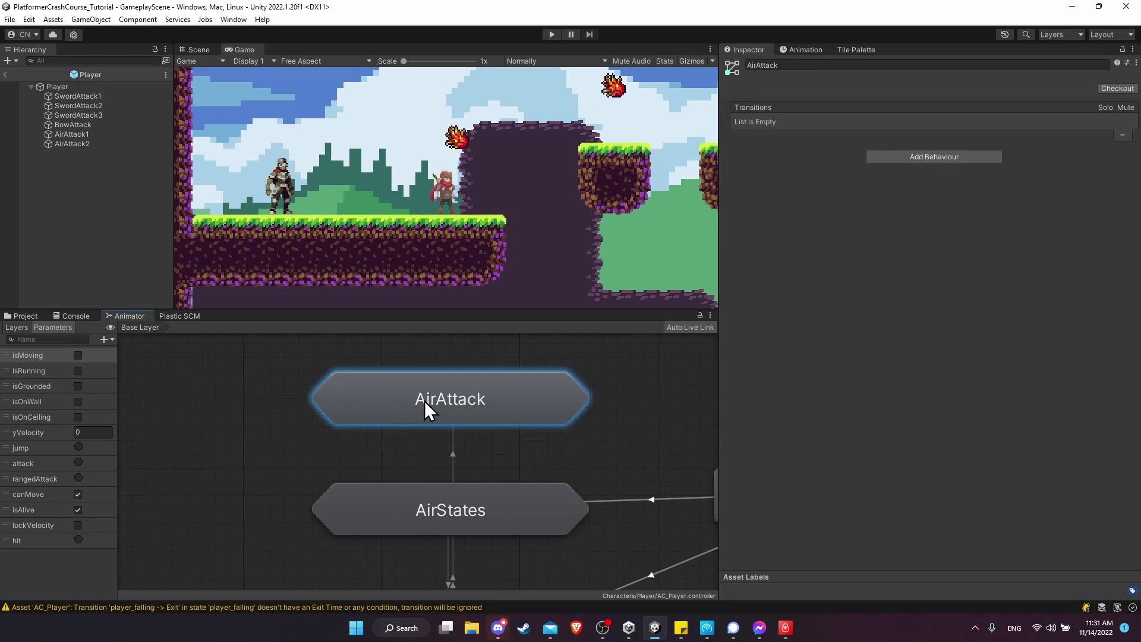
right_click(427, 421)
click(448, 433)
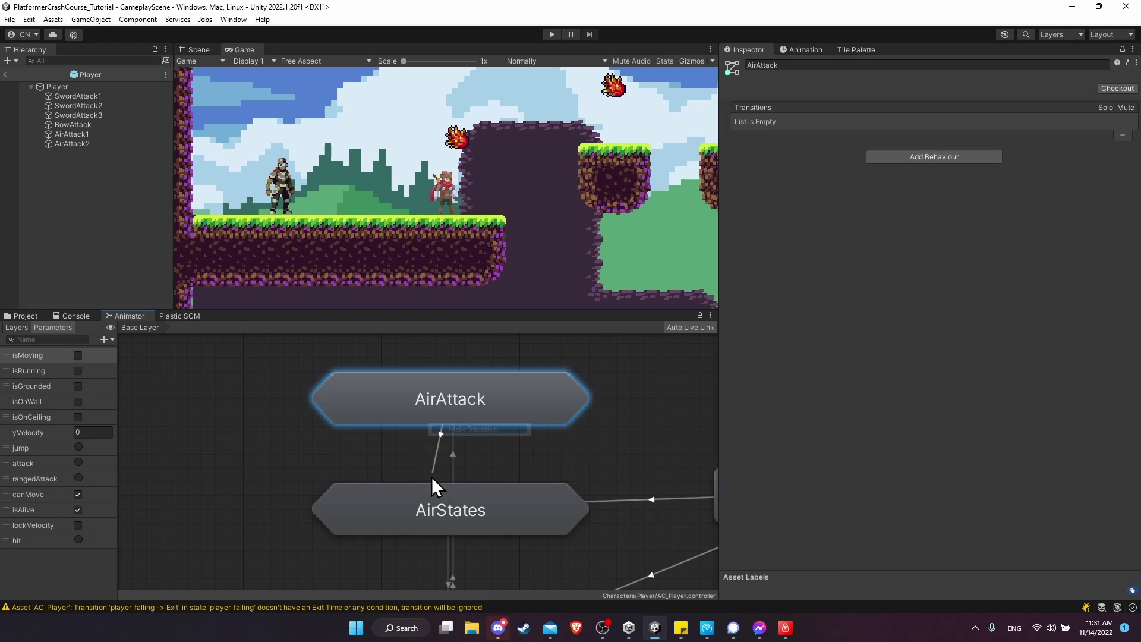
click(428, 515)
mouse_move(475, 530)
click(572, 536)
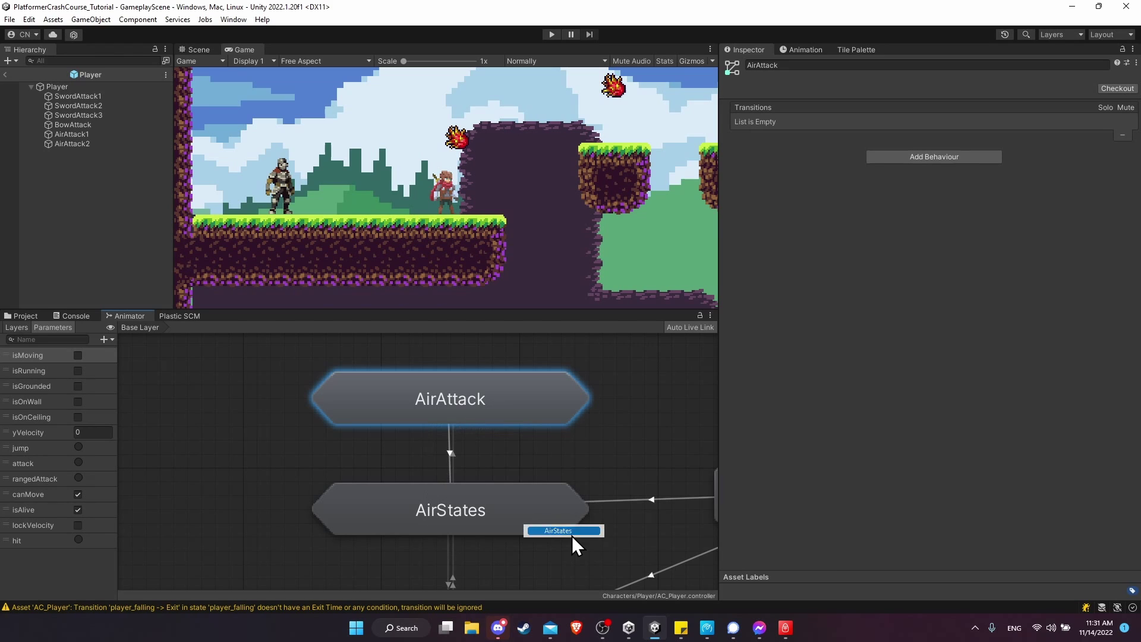
click(450, 456)
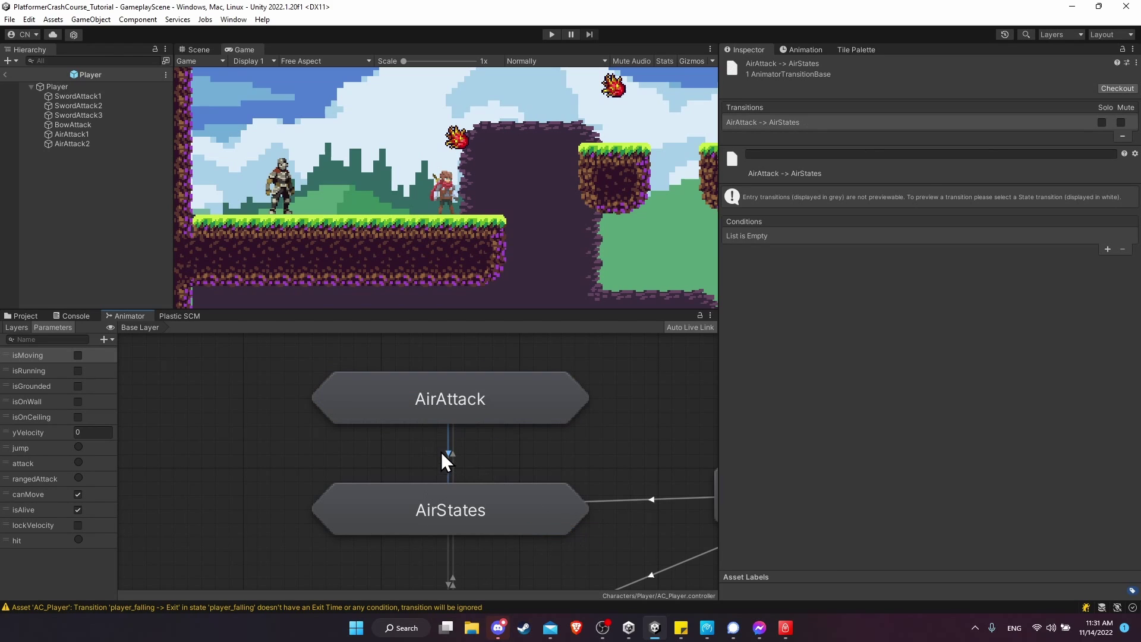
middle_drag(525, 409, 444, 423)
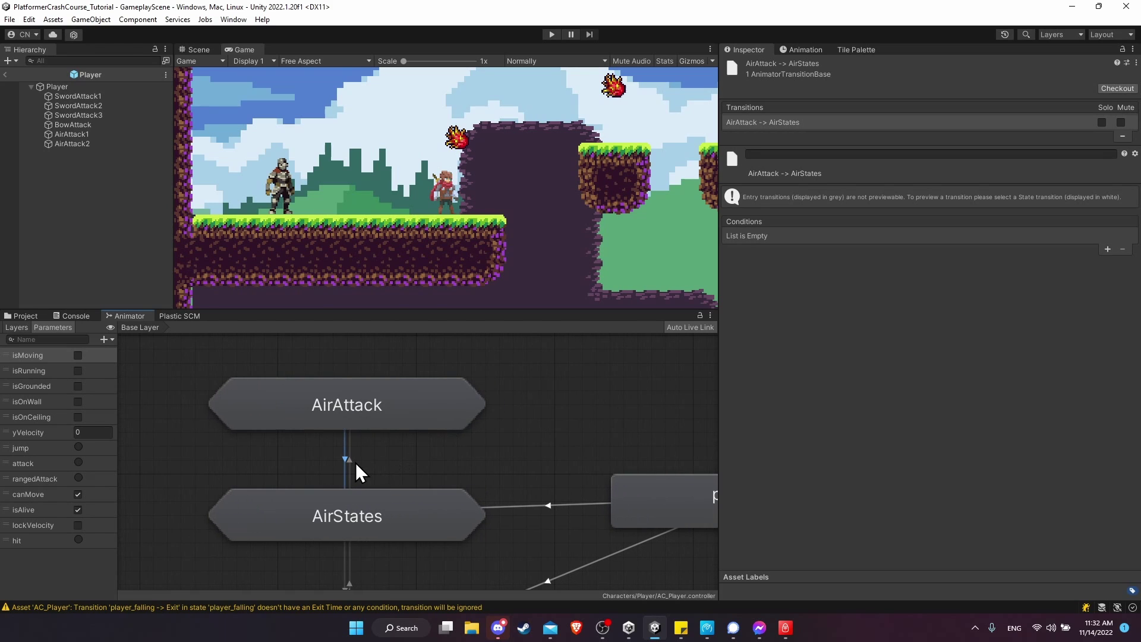
Open the AirAttack sub-state machine and arrange its (Up) Base Layer node directly above Entry.
middle_drag(355, 462, 461, 448)
double_click(454, 423)
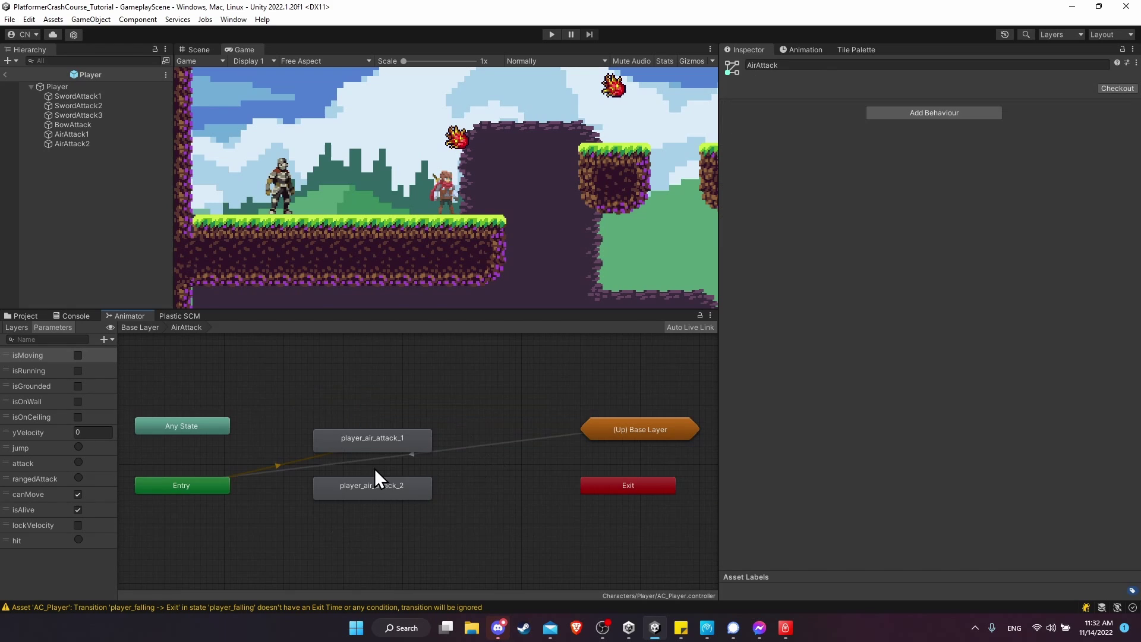
scroll(374, 468, up, 3)
drag(685, 419, 187, 440)
middle_drag(238, 479, 449, 456)
drag(437, 417, 360, 426)
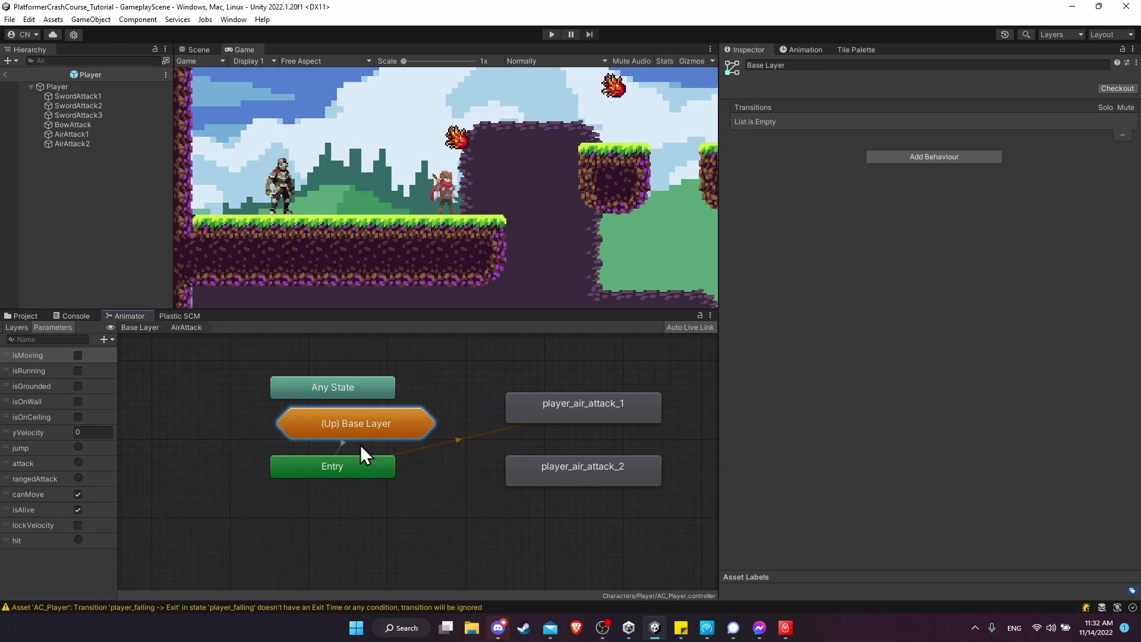
drag(361, 469, 391, 493)
drag(363, 432, 381, 448)
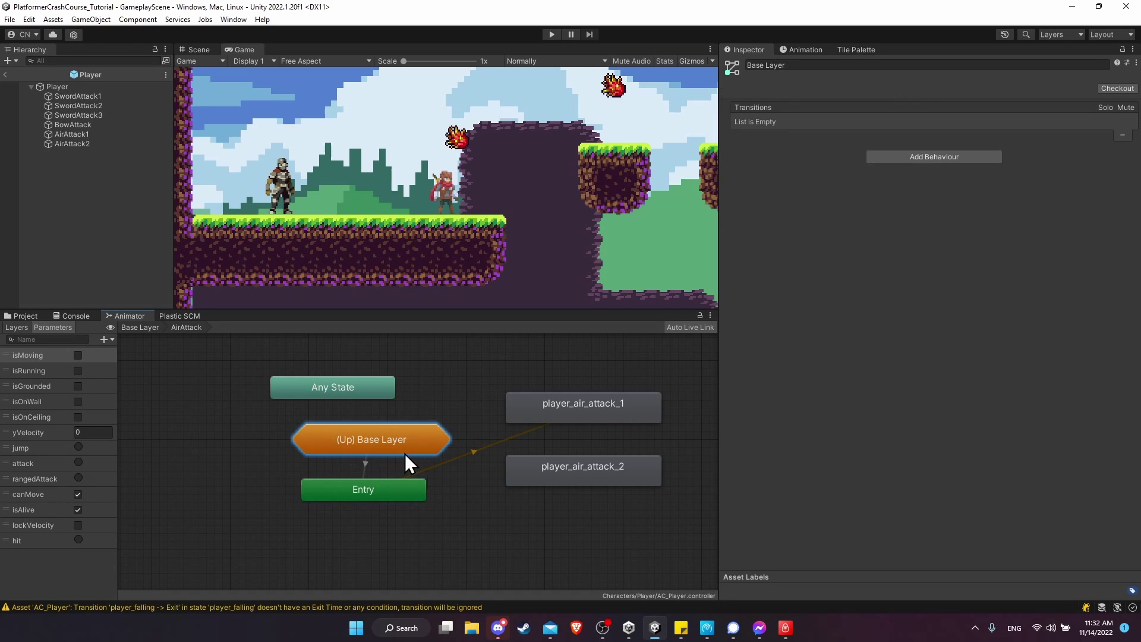
middle_drag(405, 454, 367, 470)
drag(369, 440, 360, 439)
middle_drag(325, 481, 340, 525)
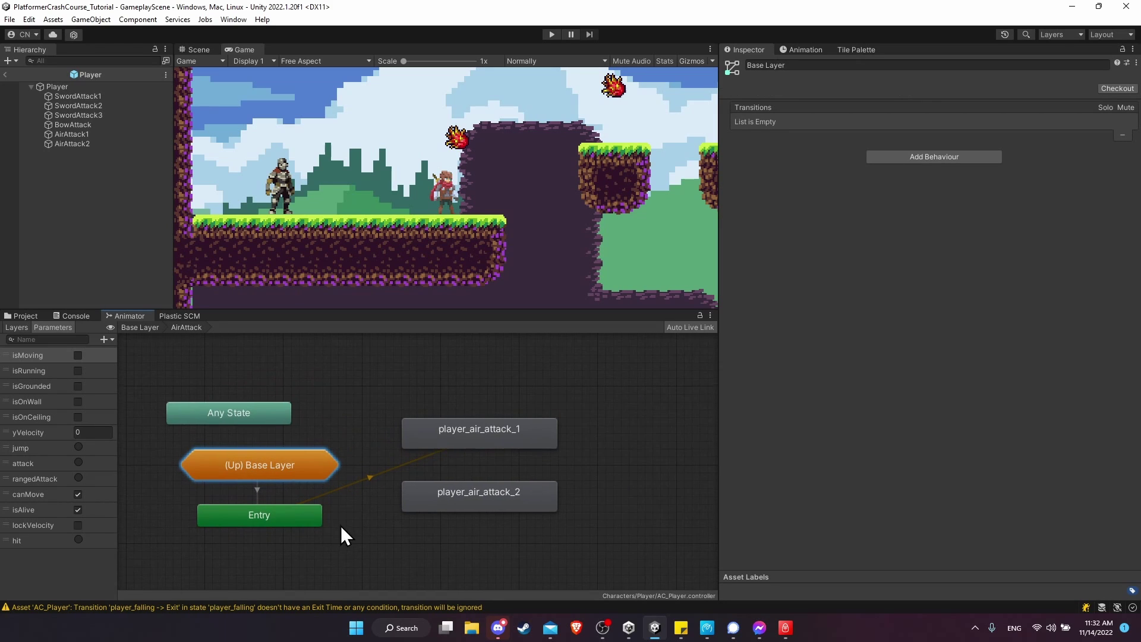
middle_drag(569, 505, 476, 512)
Arrange player_air_attack_1 in line between Entry and Exit, with player_air_attack_2 above it and Exit moved closer.
drag(400, 501, 414, 391)
drag(429, 444, 429, 506)
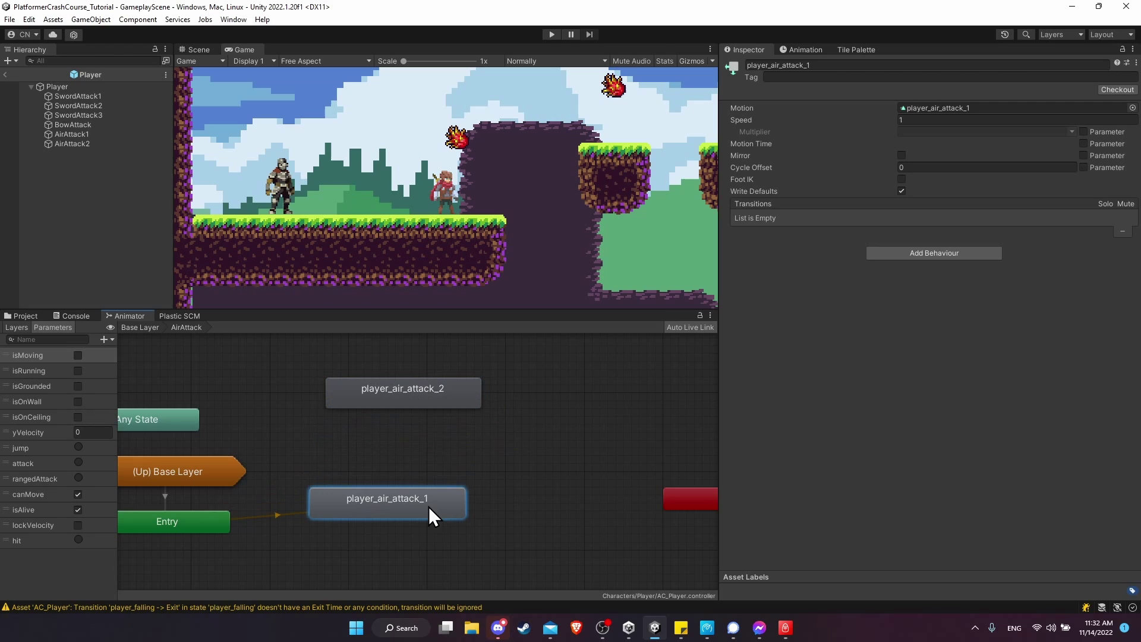
click(701, 498)
drag(701, 505, 561, 506)
drag(422, 399, 408, 448)
middle_drag(530, 462, 558, 431)
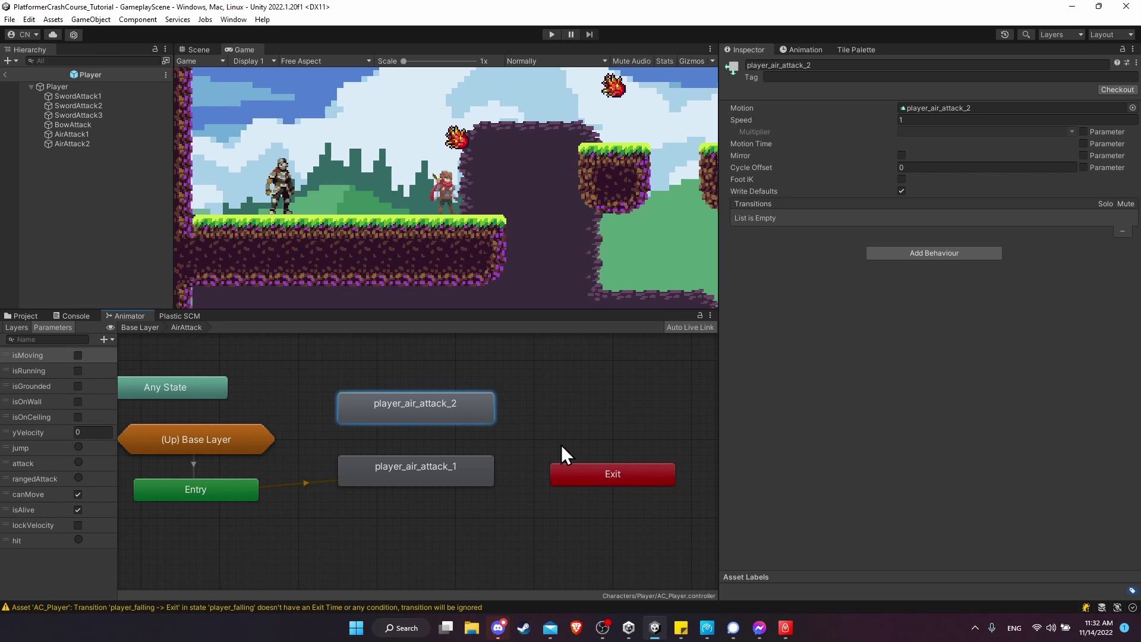
Make transitions to Exit from both player_air_attack_1 and player_air_attack_2.
click(432, 479)
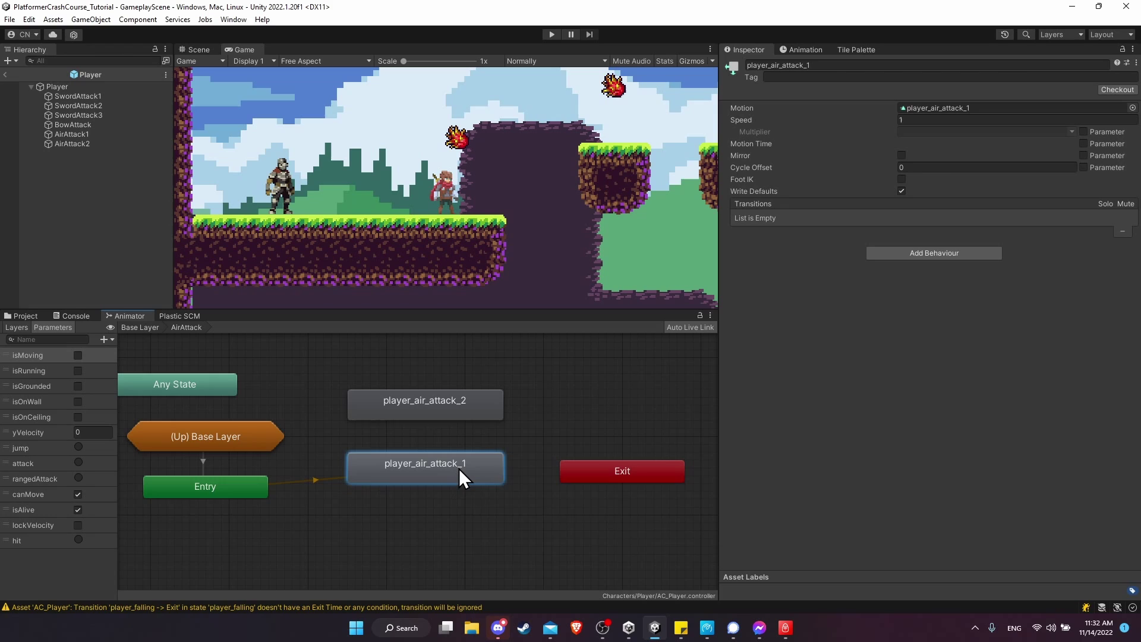
right_click(458, 468)
click(479, 479)
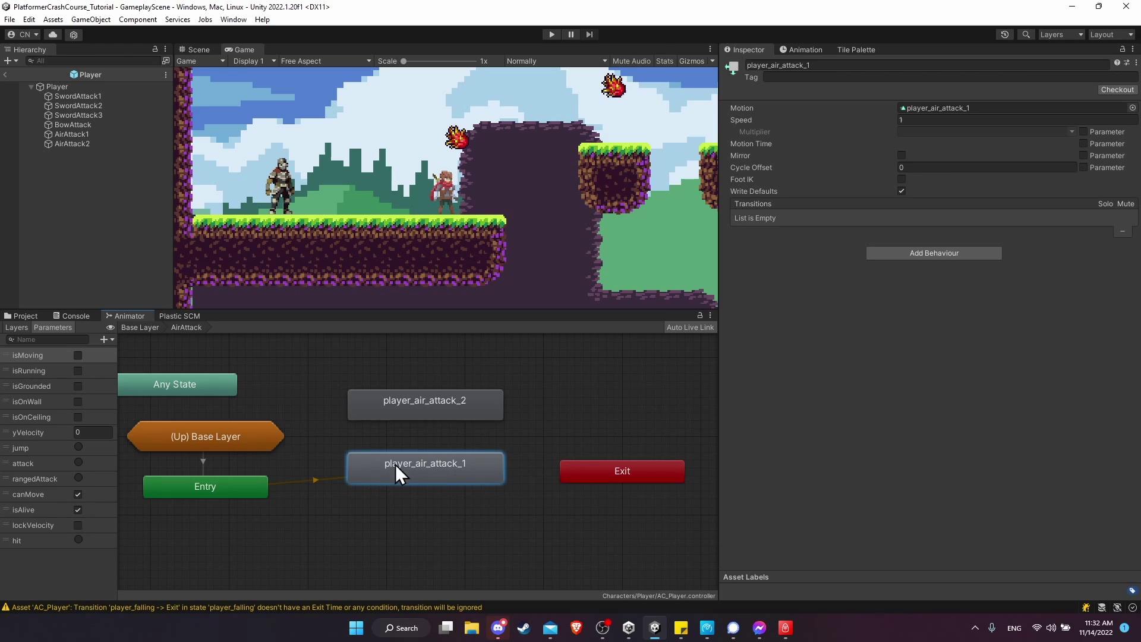
right_click(452, 475)
click(494, 485)
click(596, 475)
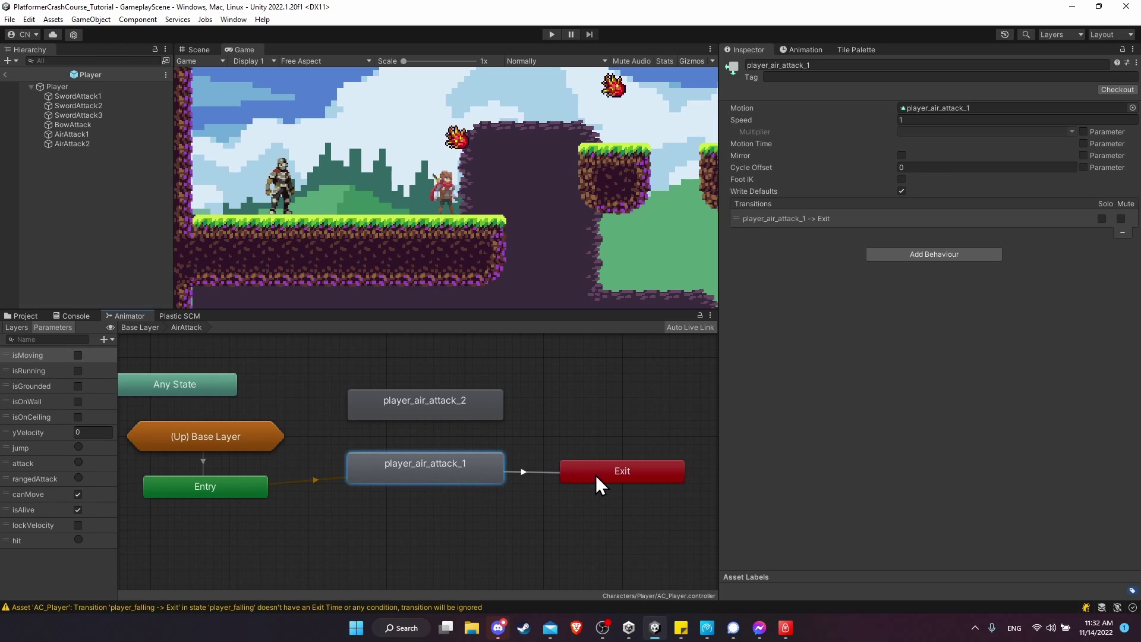
right_click(471, 407)
click(495, 408)
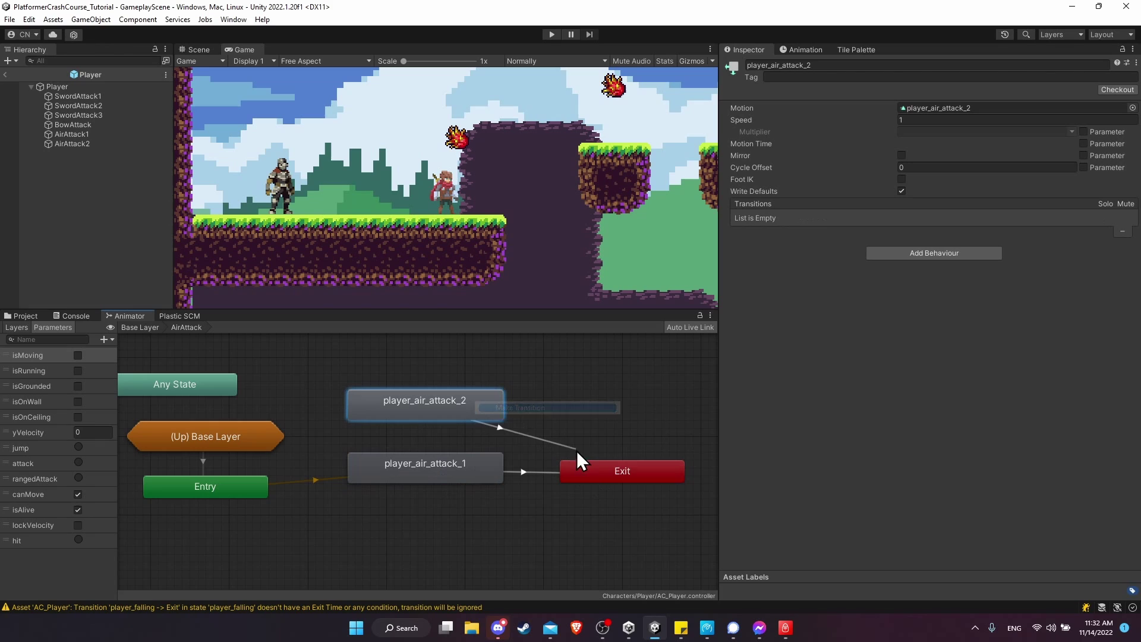
click(560, 472)
Set the player_air_attack_2 to Exit transition's exit time to 1 and its transition duration to 0.
click(525, 443)
click(910, 215)
text(1)
click(926, 237)
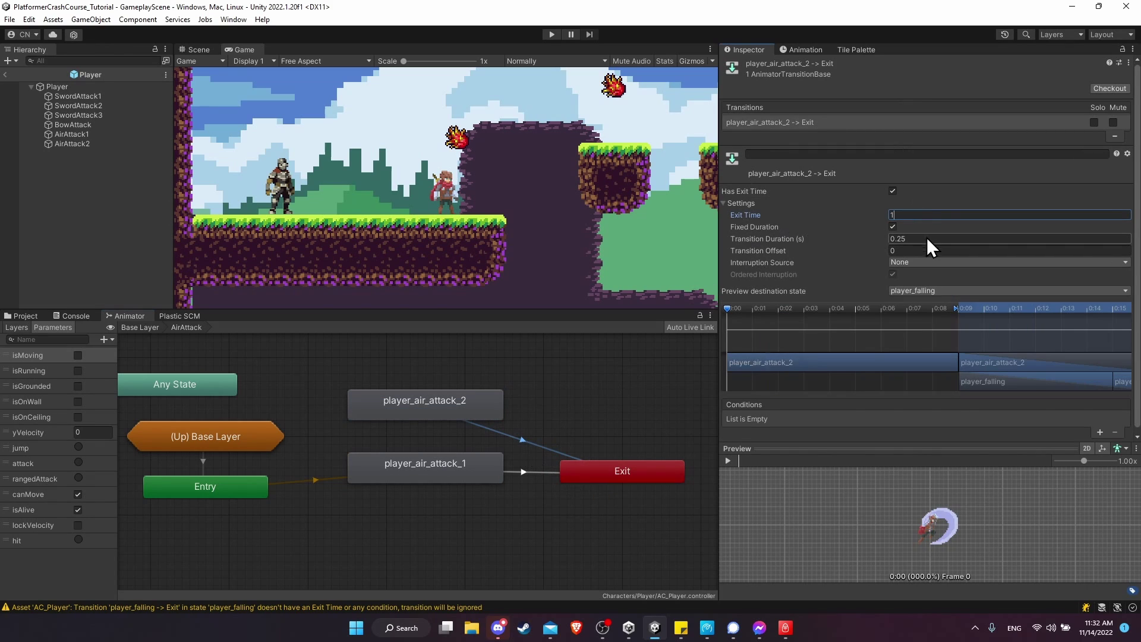
text(0)
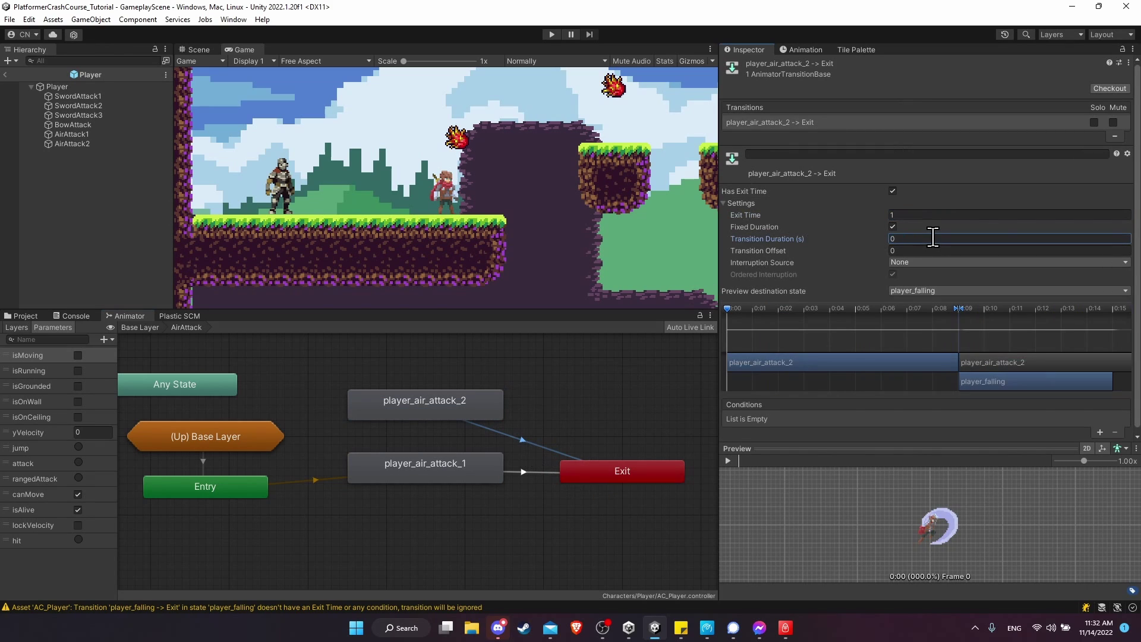
Set the player_air_attack_1 to Exit transition's exit time to 1 and its transition duration to 0.
click(518, 473)
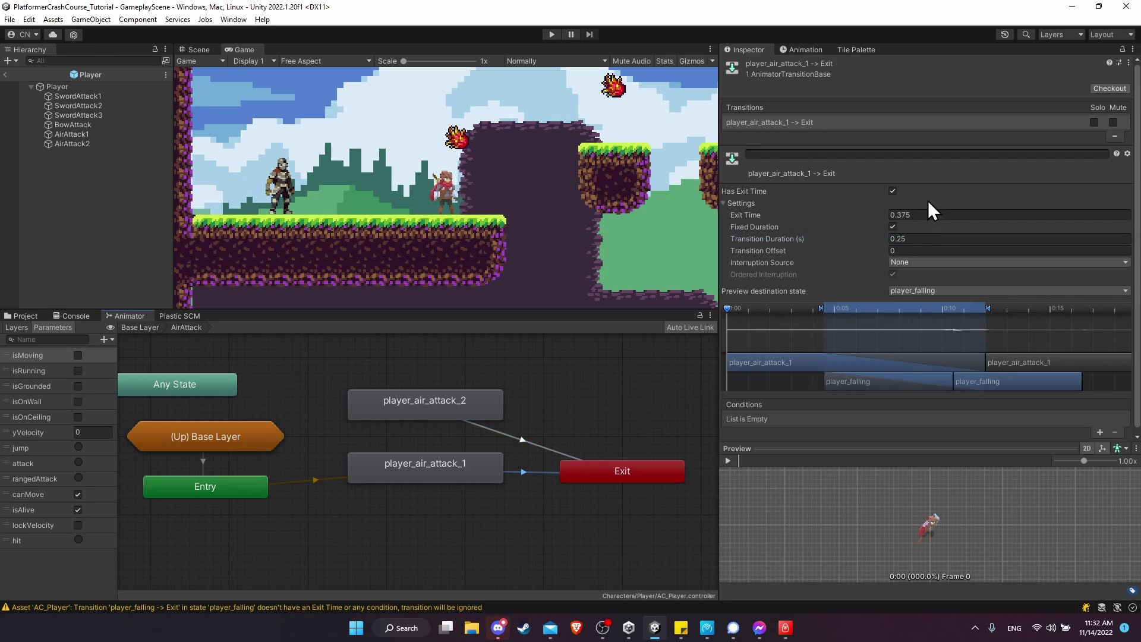
click(916, 215)
text(1)
click(924, 238)
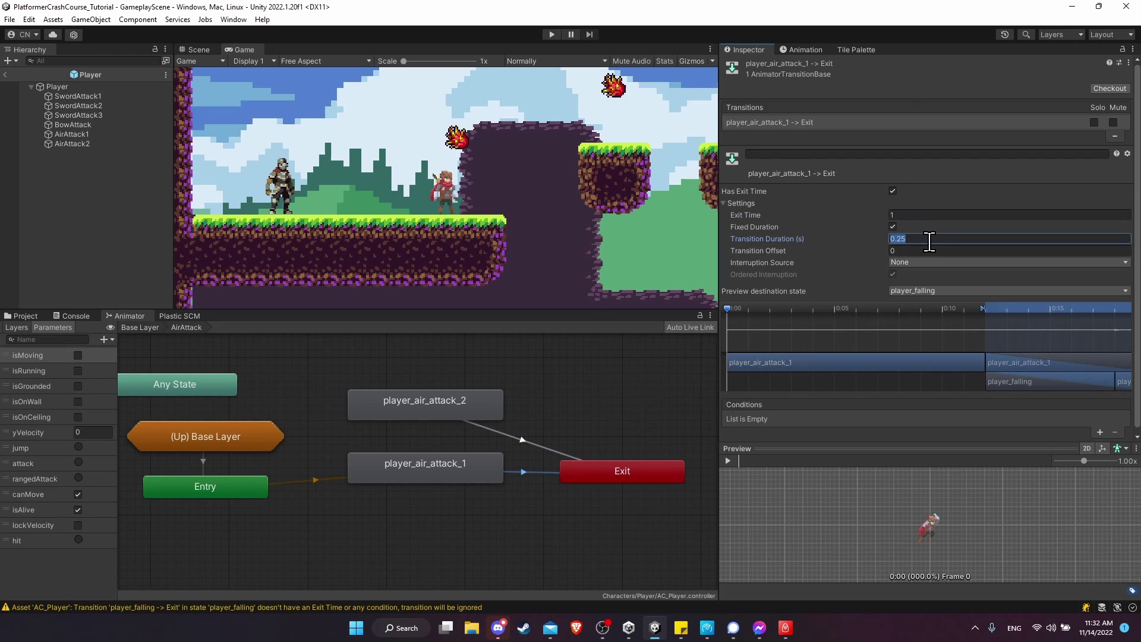
text(0)
Make a transition from player_air_attack_1 to player_air_attack_2.
click(442, 478)
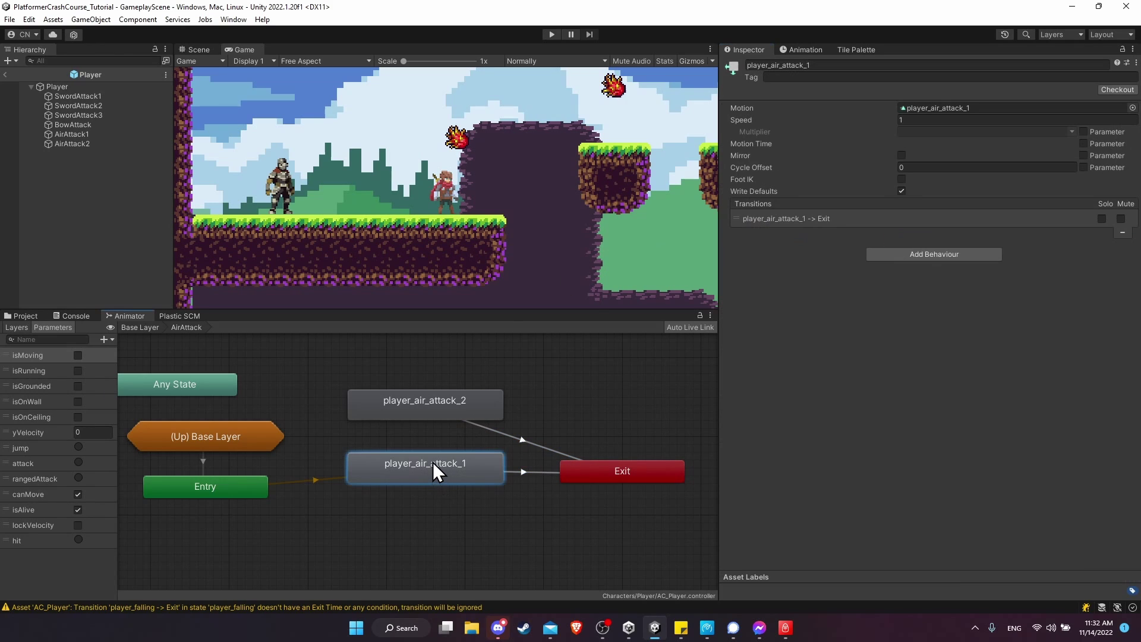
right_click(433, 462)
click(449, 470)
click(437, 411)
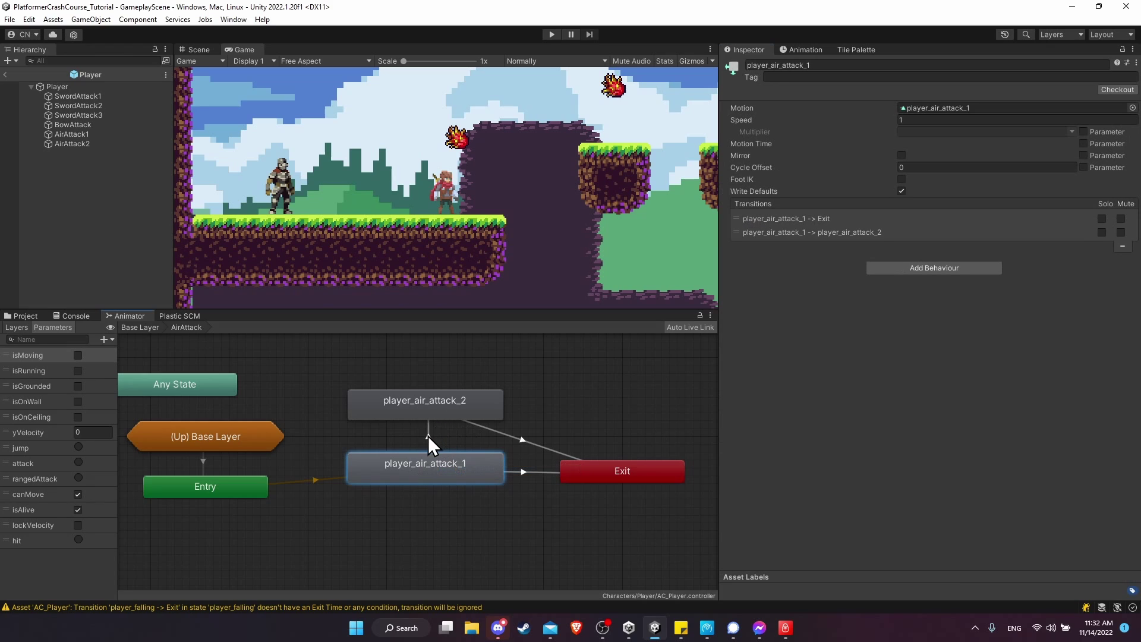
Give the player_air_attack_1 to player_air_attack_2 transition an attack condition and set its exit time to 0.75.
click(428, 436)
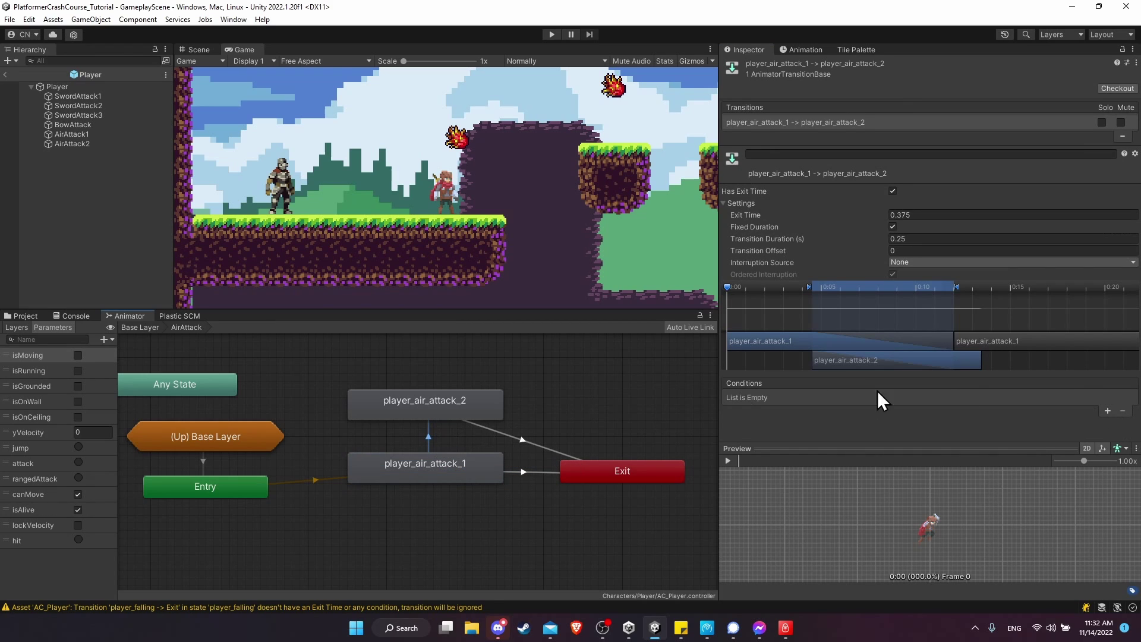
click(1107, 411)
click(803, 397)
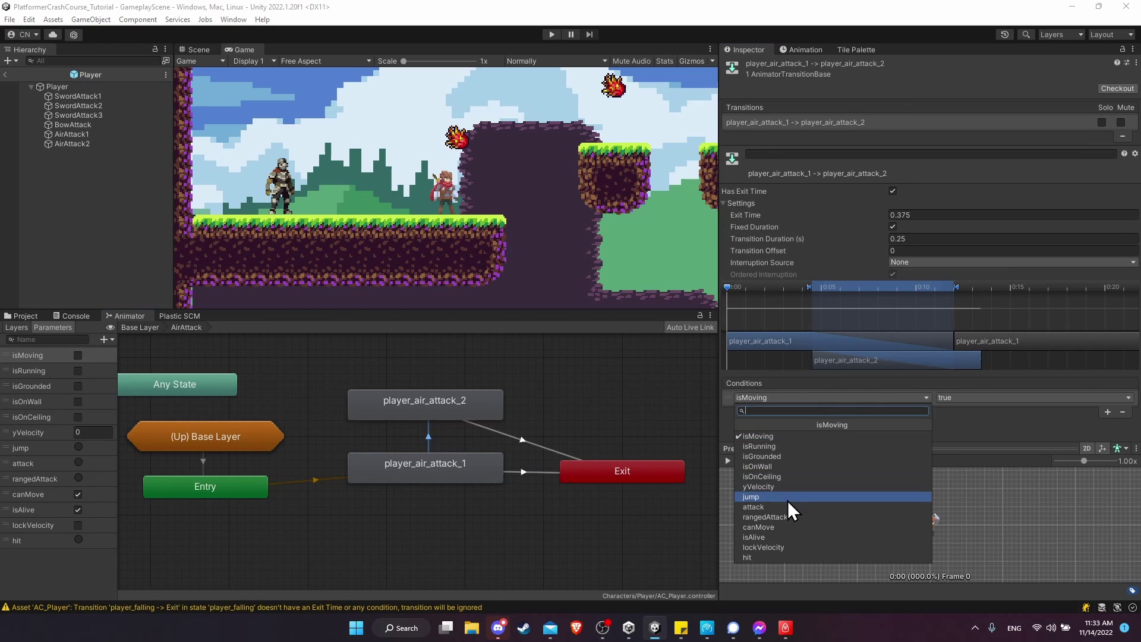
click(753, 506)
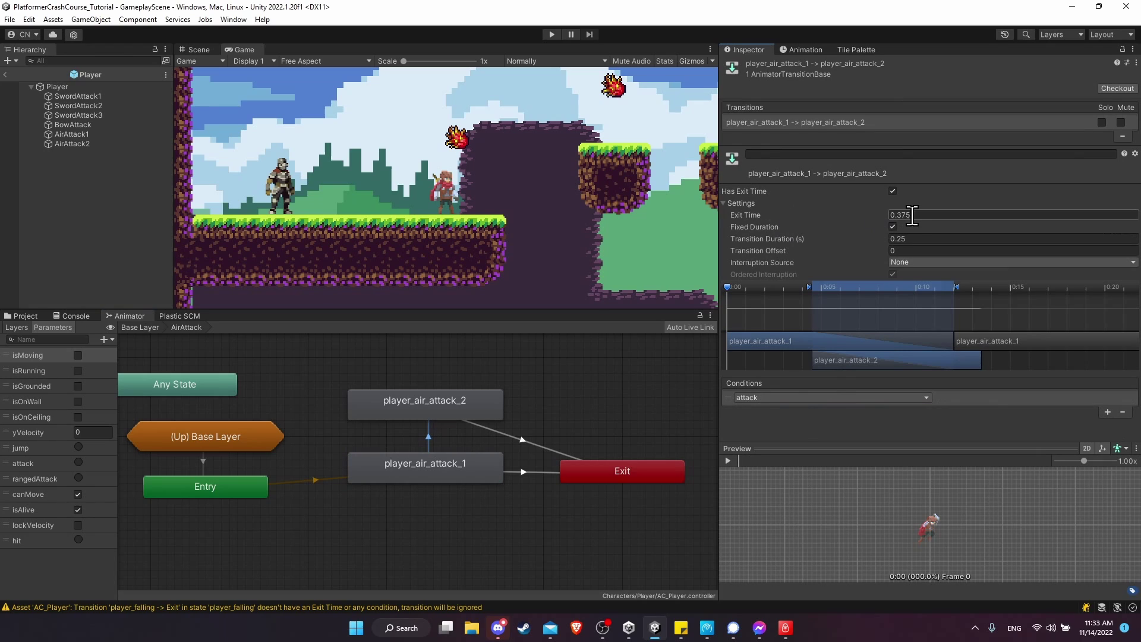
text(0.75)
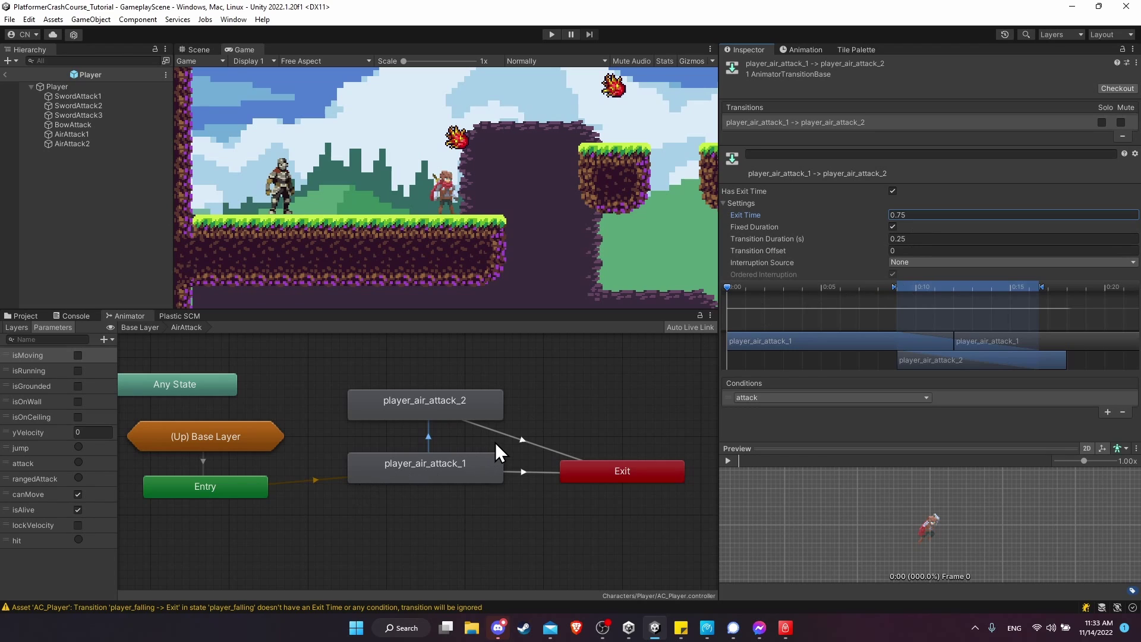
middle_drag(495, 443, 509, 451)
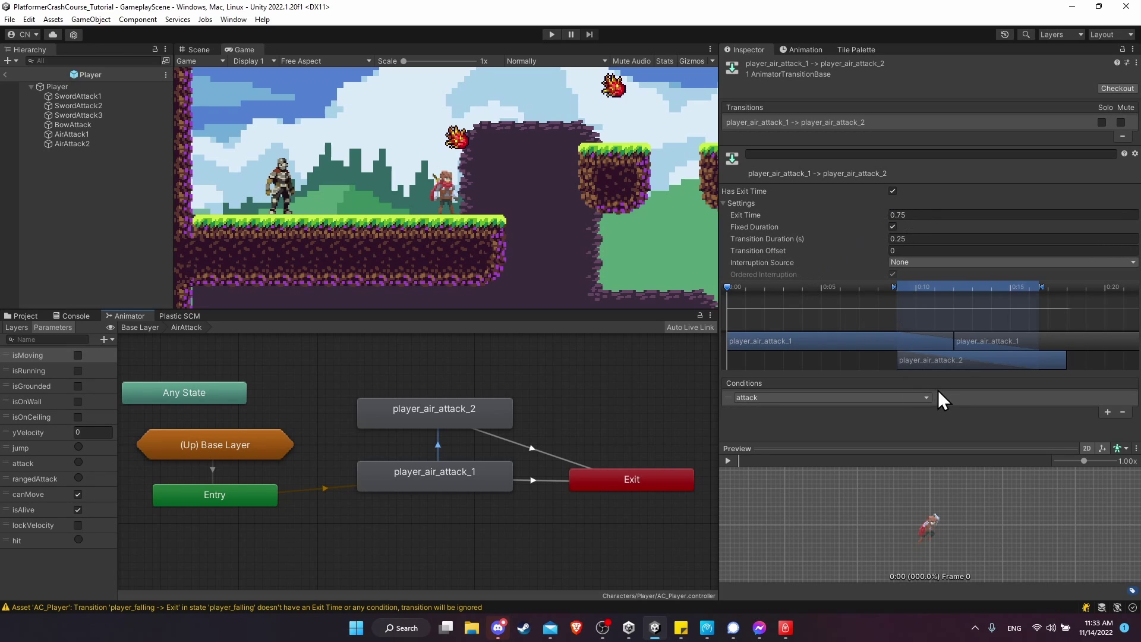
middle_drag(443, 467, 440, 469)
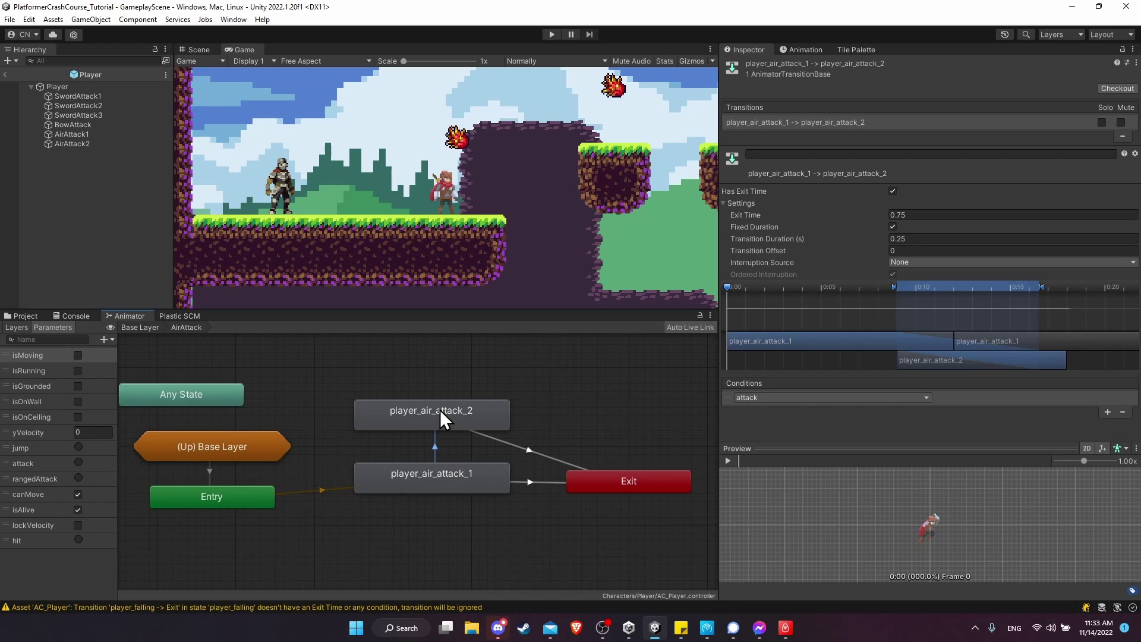
middle_drag(443, 415, 429, 416)
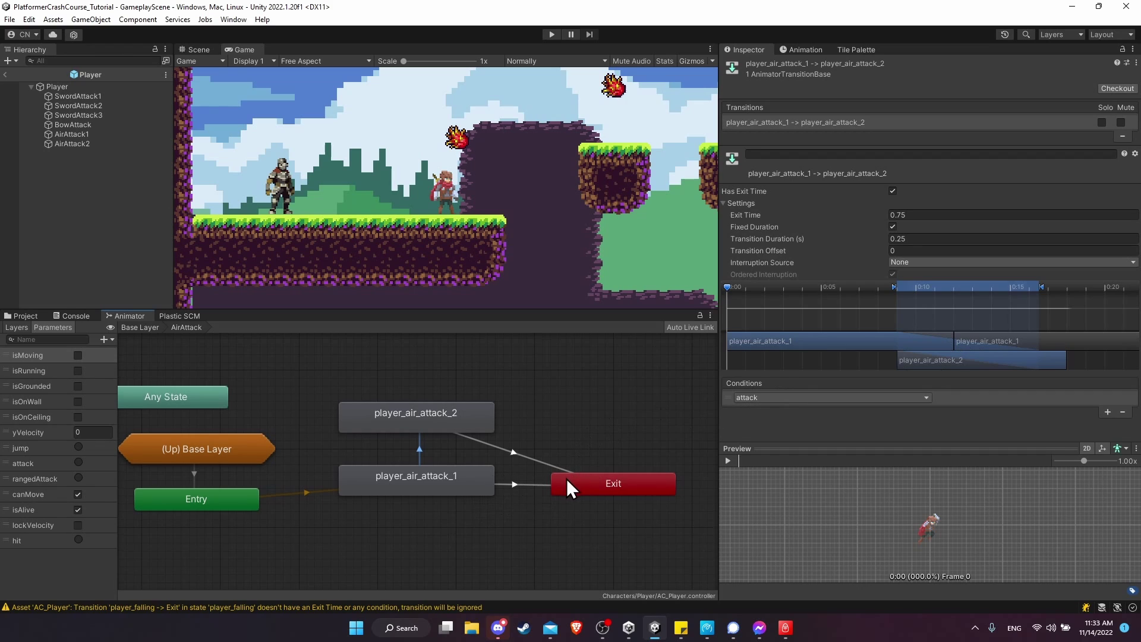
middle_drag(566, 479, 583, 501)
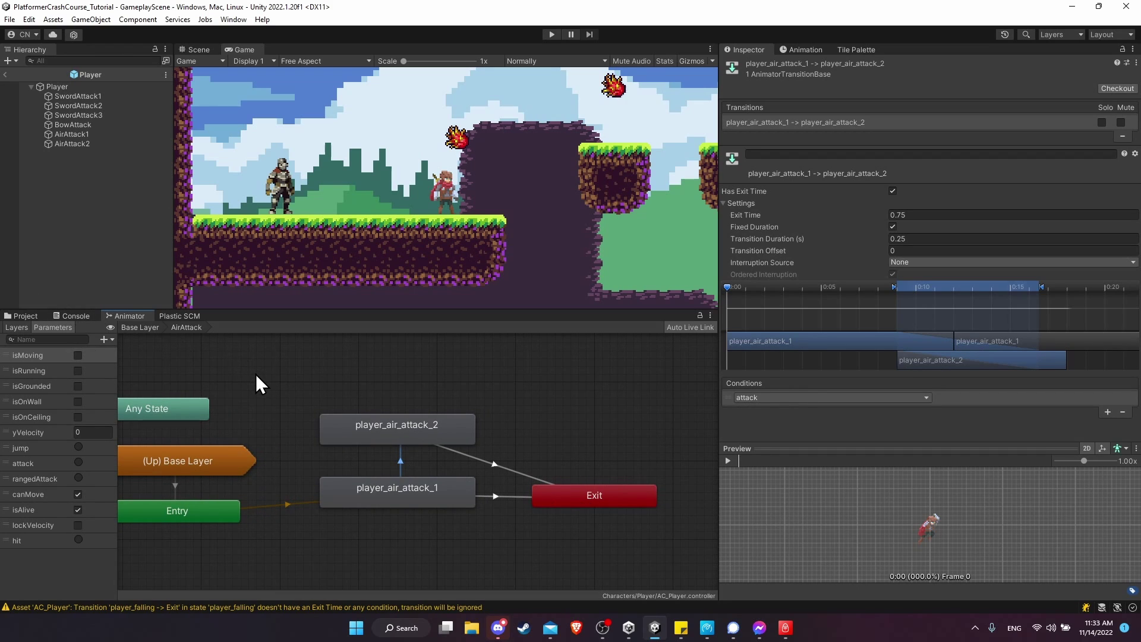
Return to the Base Layer and review the transitions of AirStates and GroundStates and how they connect to the attack sub-state machines.
click(140, 327)
scroll(505, 380, up, 2)
middle_drag(604, 419, 543, 381)
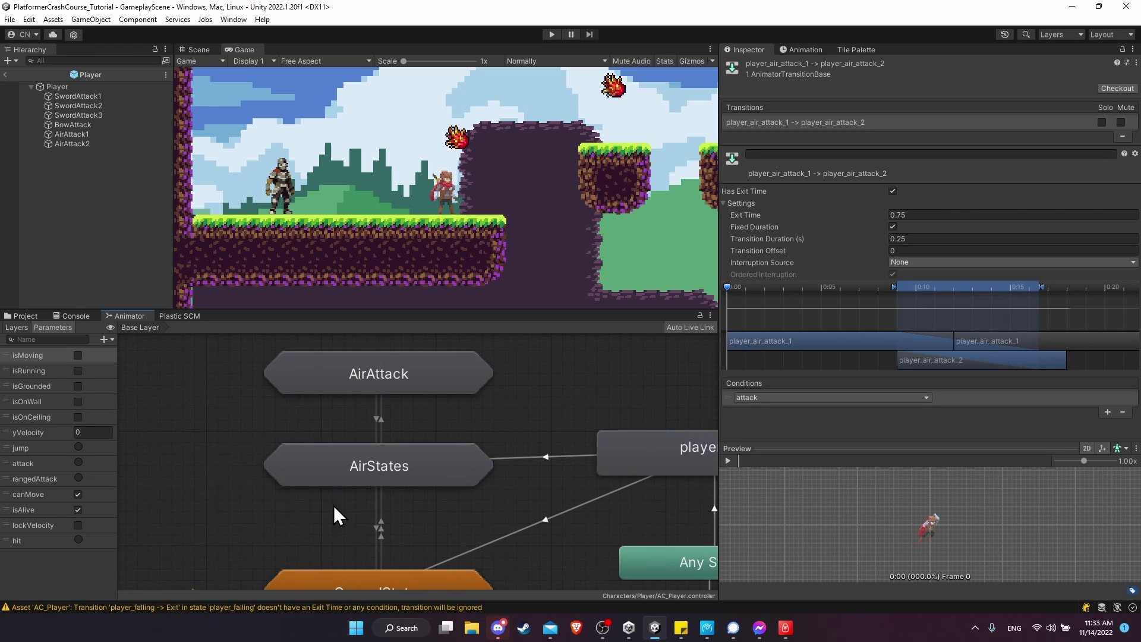
click(334, 506)
click(381, 474)
scroll(526, 421, down, 2)
middle_drag(569, 422, 459, 391)
scroll(482, 406, down, 7)
scroll(433, 480, up, 6)
middle_drag(432, 482, 468, 570)
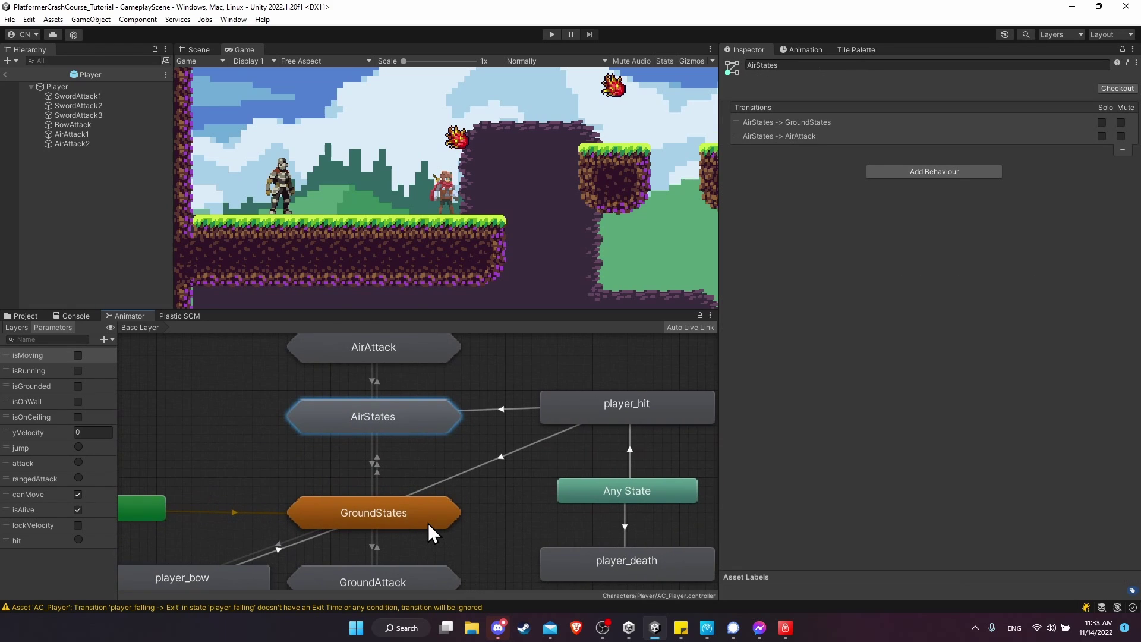
middle_drag(455, 518, 462, 483)
click(416, 473)
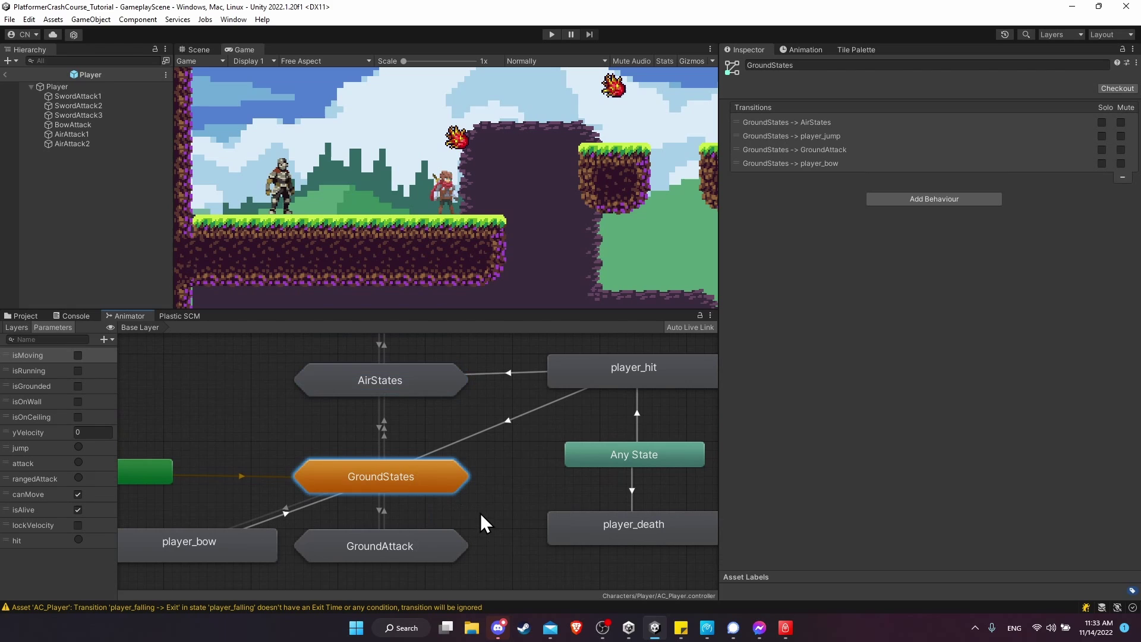
scroll(473, 429, up, 5)
middle_drag(473, 429, 471, 538)
scroll(440, 505, down, 6)
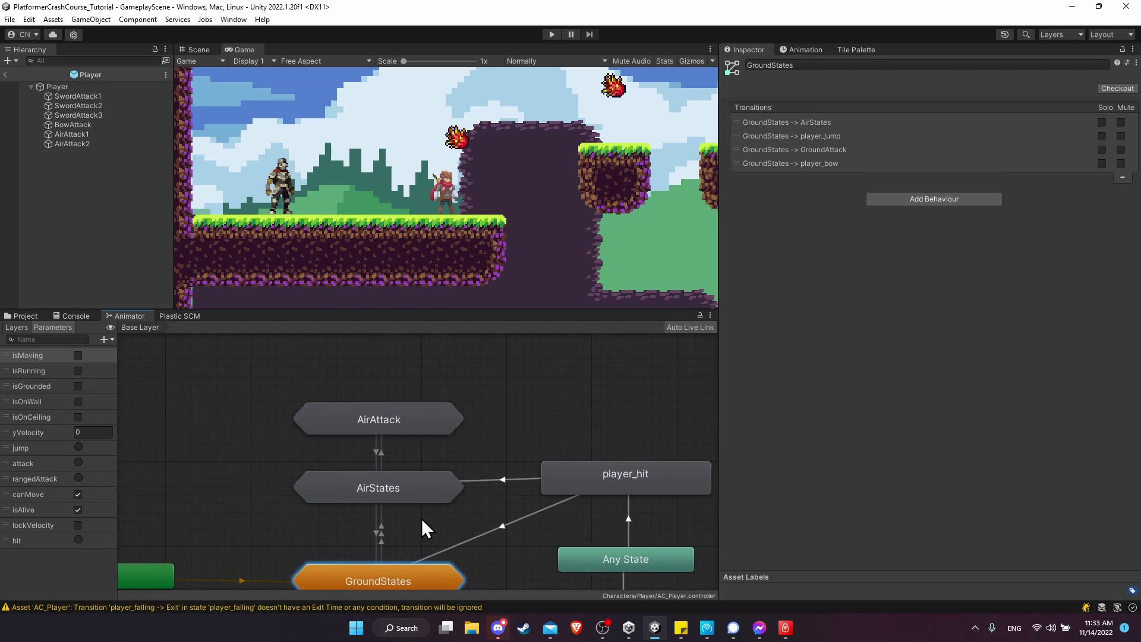
scroll(416, 511, down, 2)
middle_drag(405, 504, 409, 433)
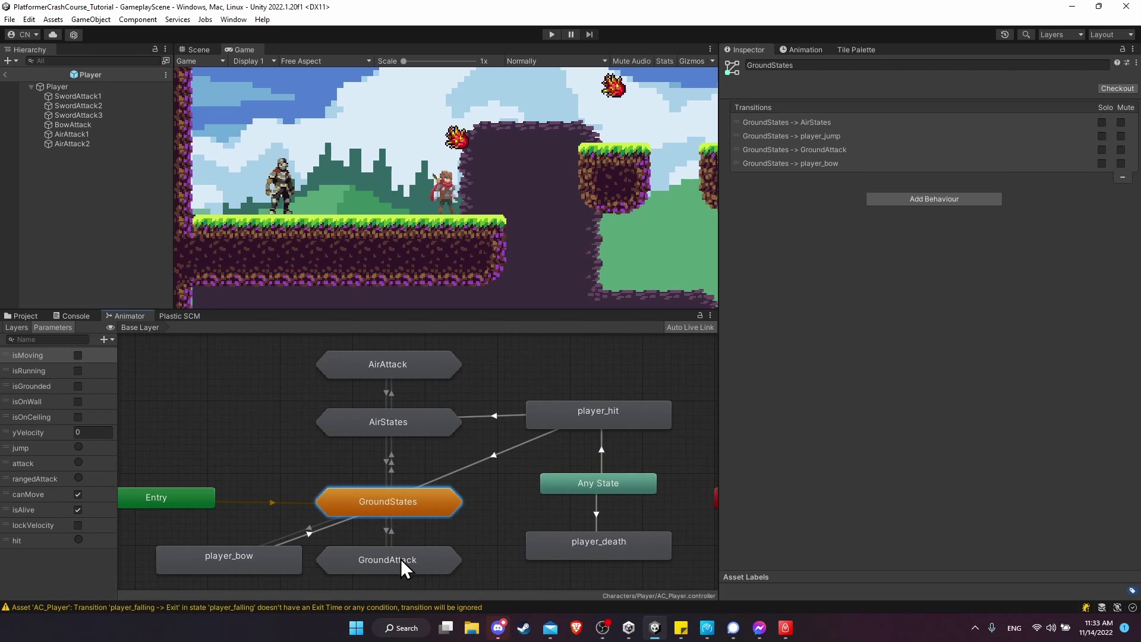
click(497, 515)
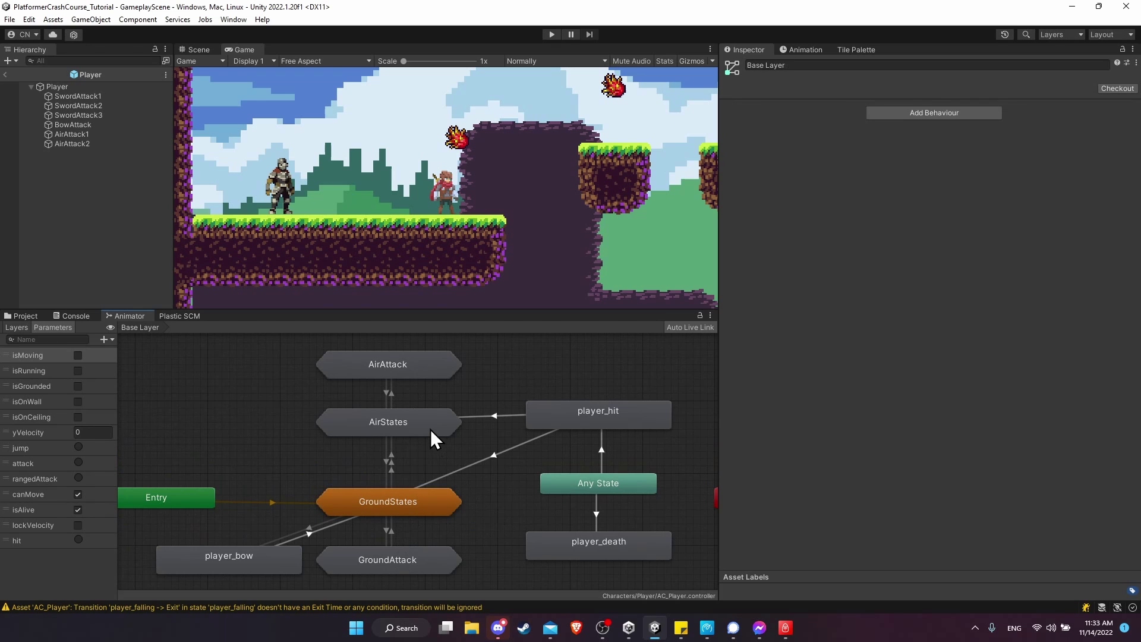
Play-test the game, jumping in both directions and attacking twice in mid-air to check the air attack combo.
click(551, 34)
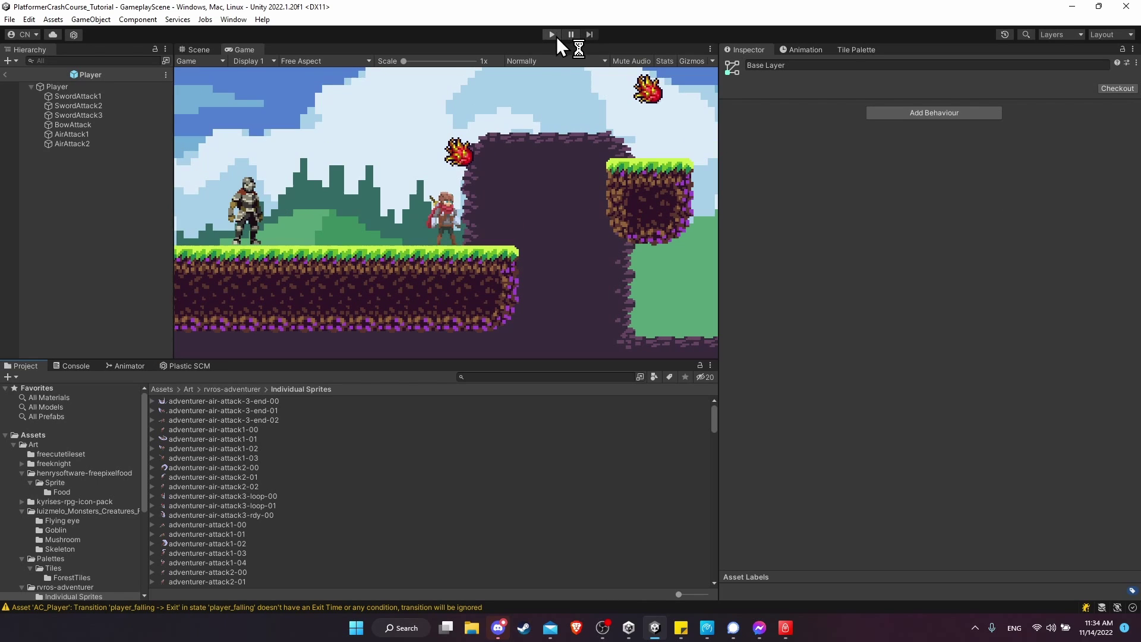
key(a)
key(space)
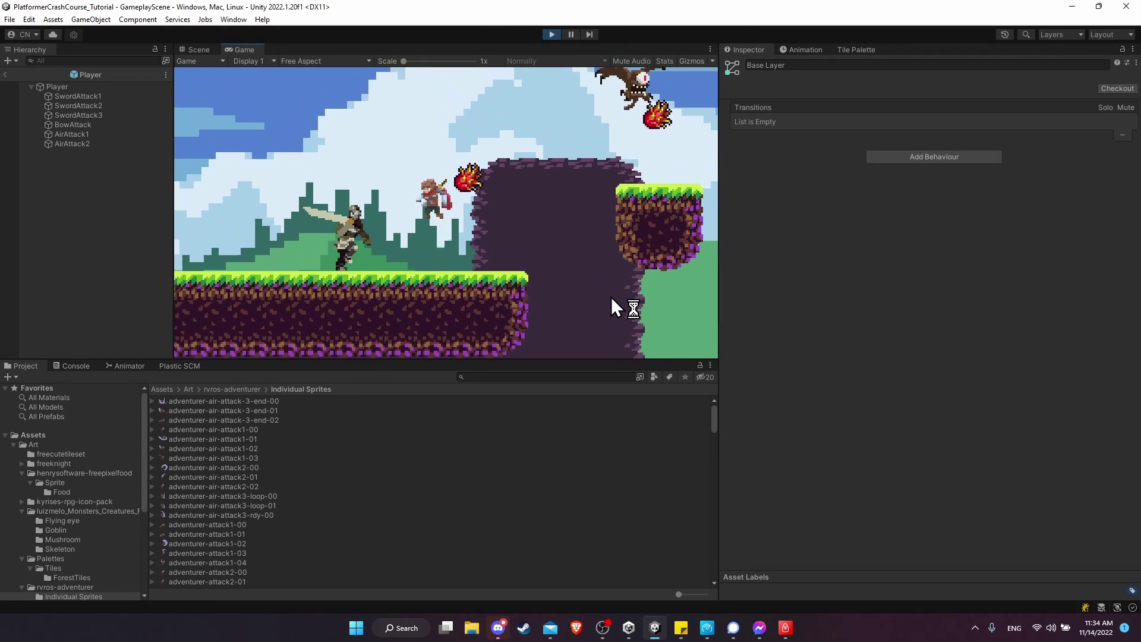
click(622, 290)
click(622, 288)
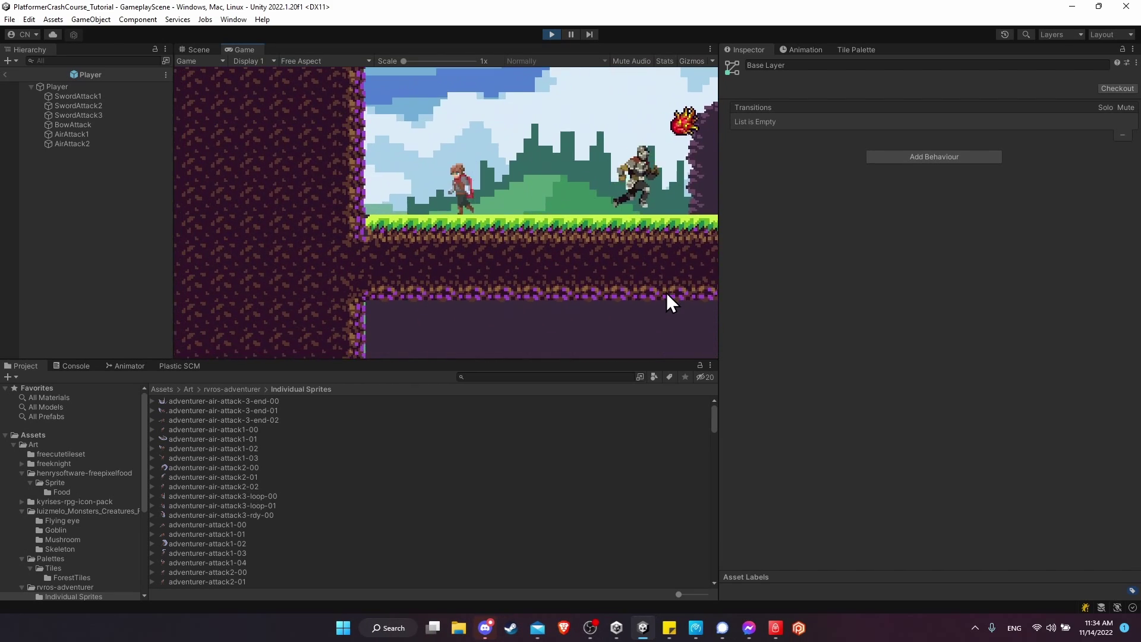
key(d)
key(space)
click(655, 291)
click(653, 295)
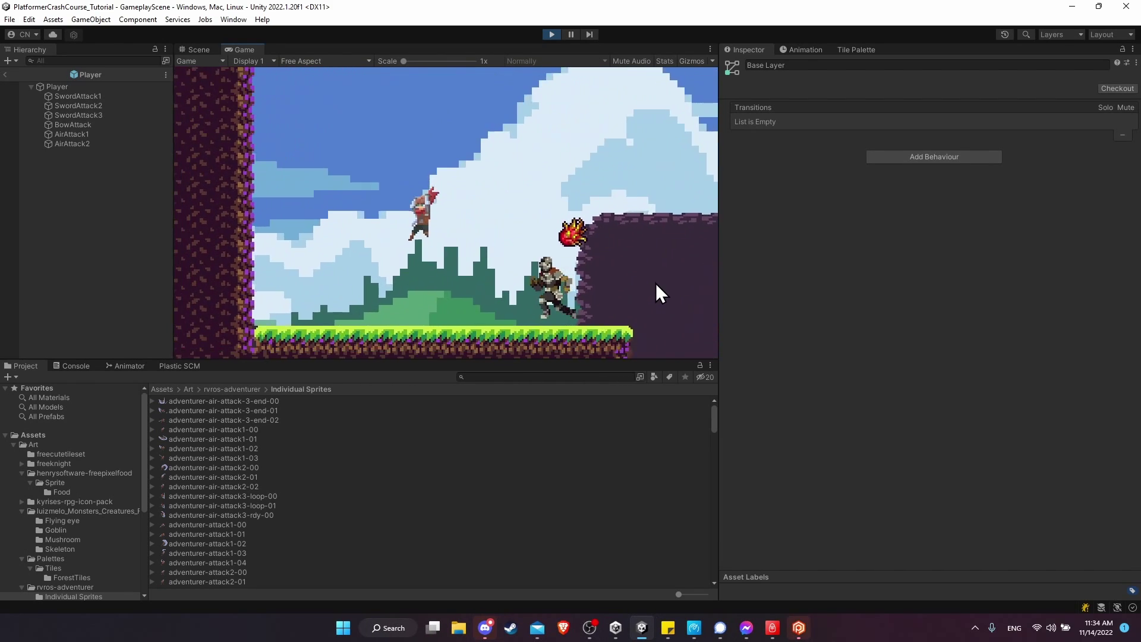
key(a)
key(space)
key(d)
key(space)
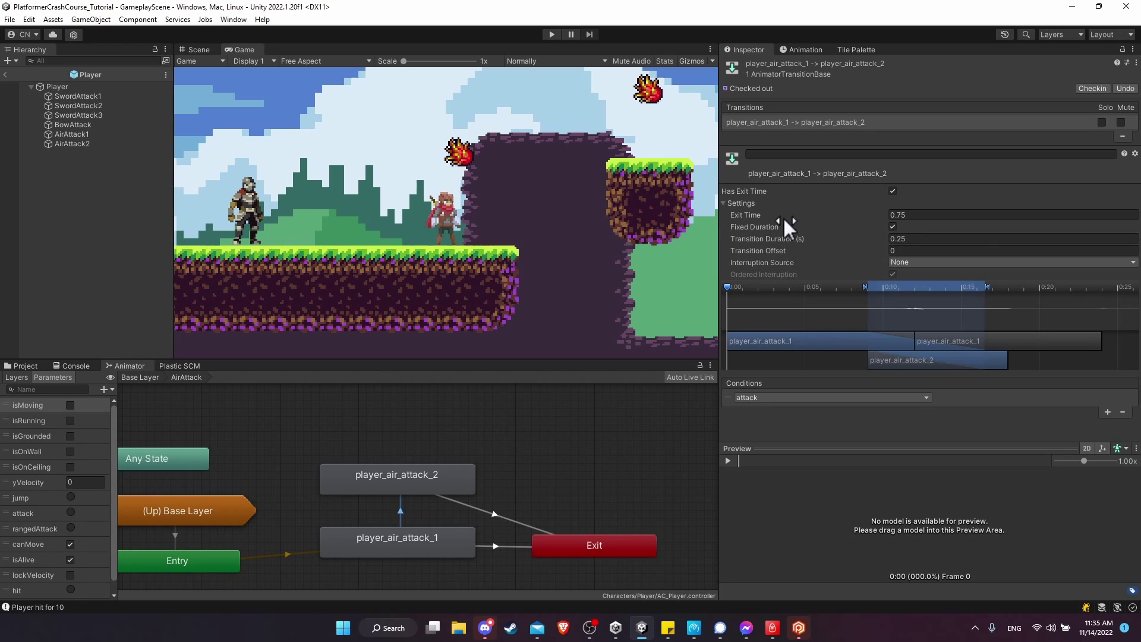
Turn off Fixed Duration on the player_air_attack_1 to player_air_attack_2 transition and play-test the air attacks.
click(892, 227)
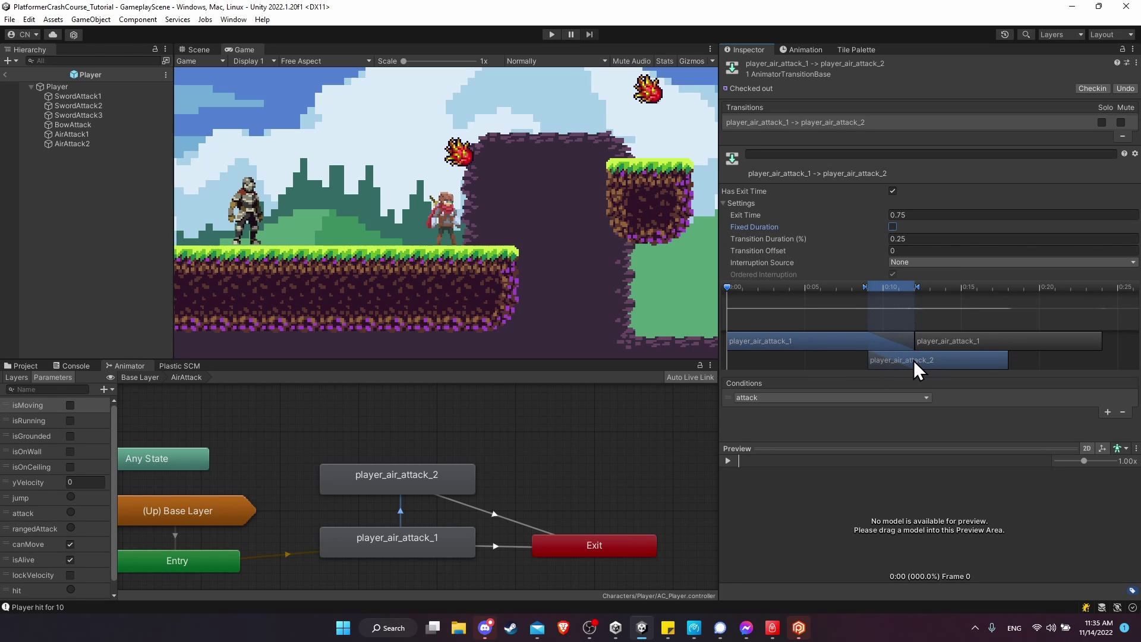
click(552, 35)
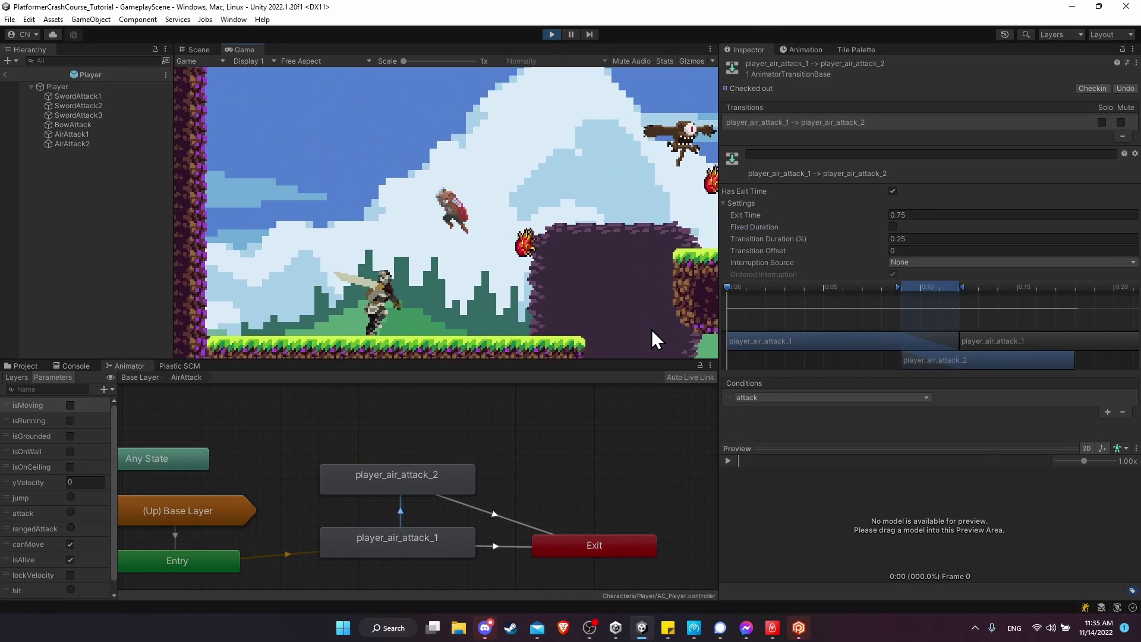
click(651, 327)
key(d)
key(space)
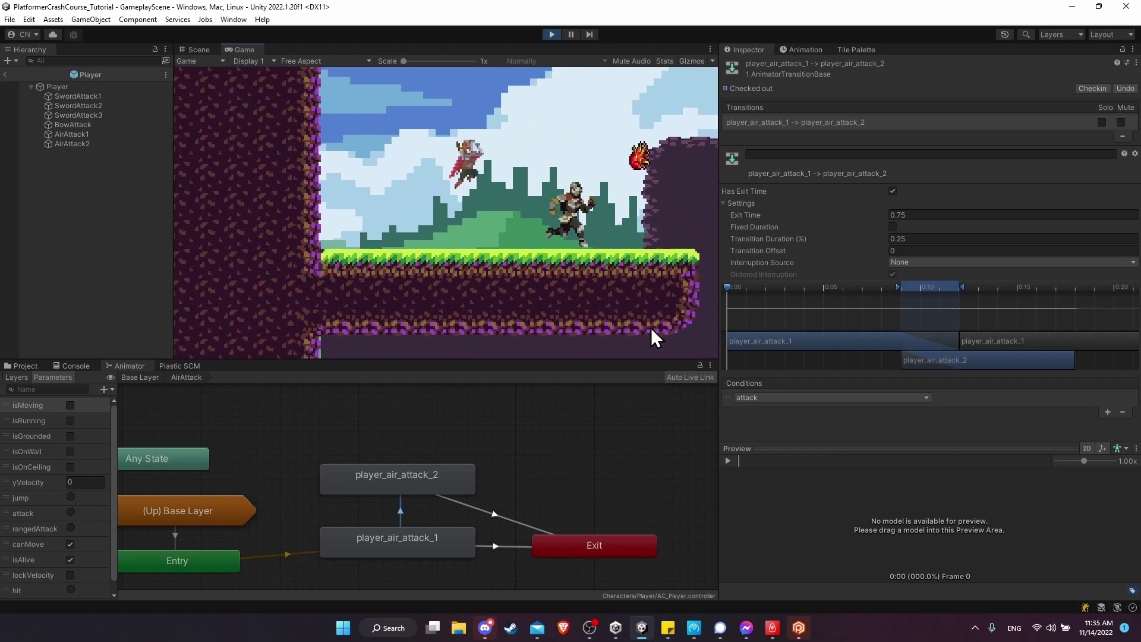
click(644, 318)
key(a)
key(space)
click(642, 319)
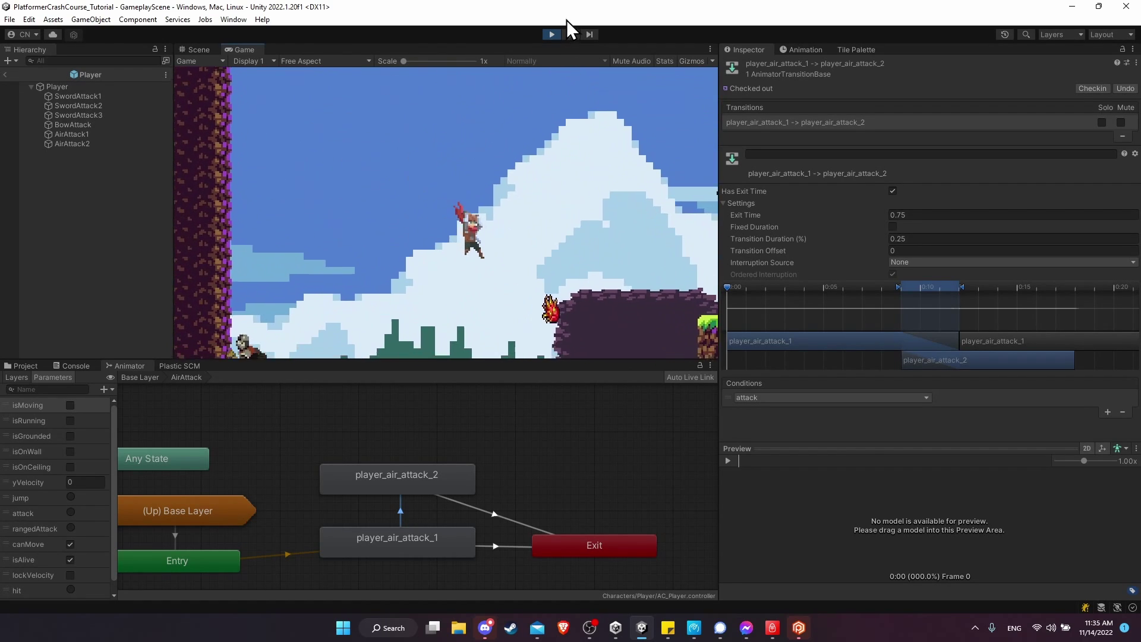
click(552, 34)
Set the transition duration between the two air attacks to 0 and play-test the mid-air attacks in both directions.
click(944, 238)
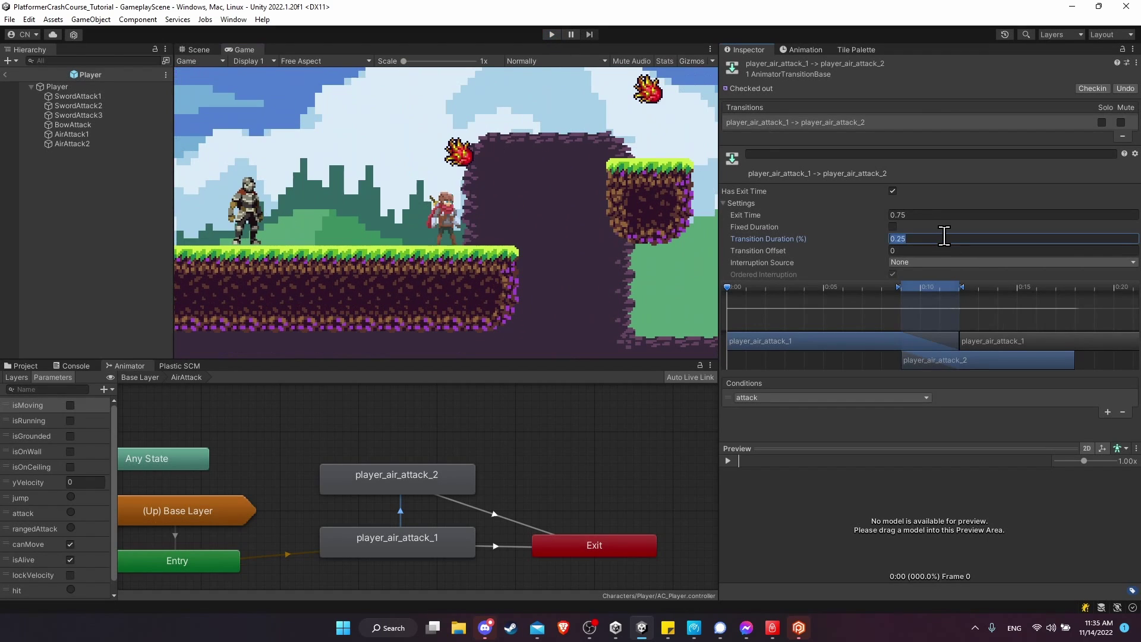
text(0)
click(552, 34)
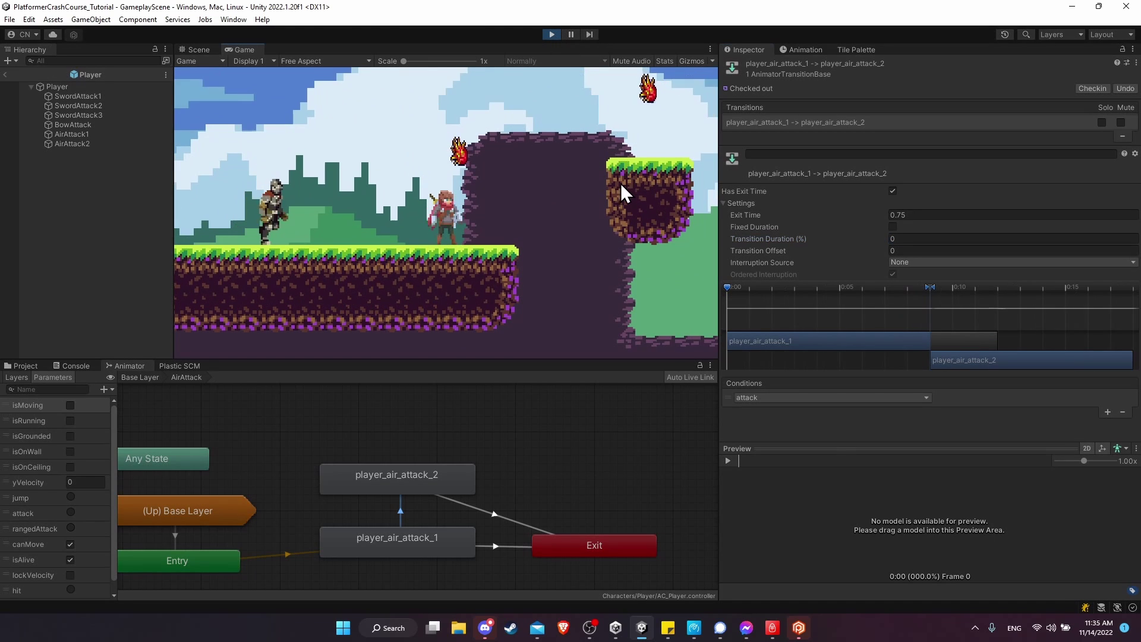
key(a)
key(space)
click(612, 198)
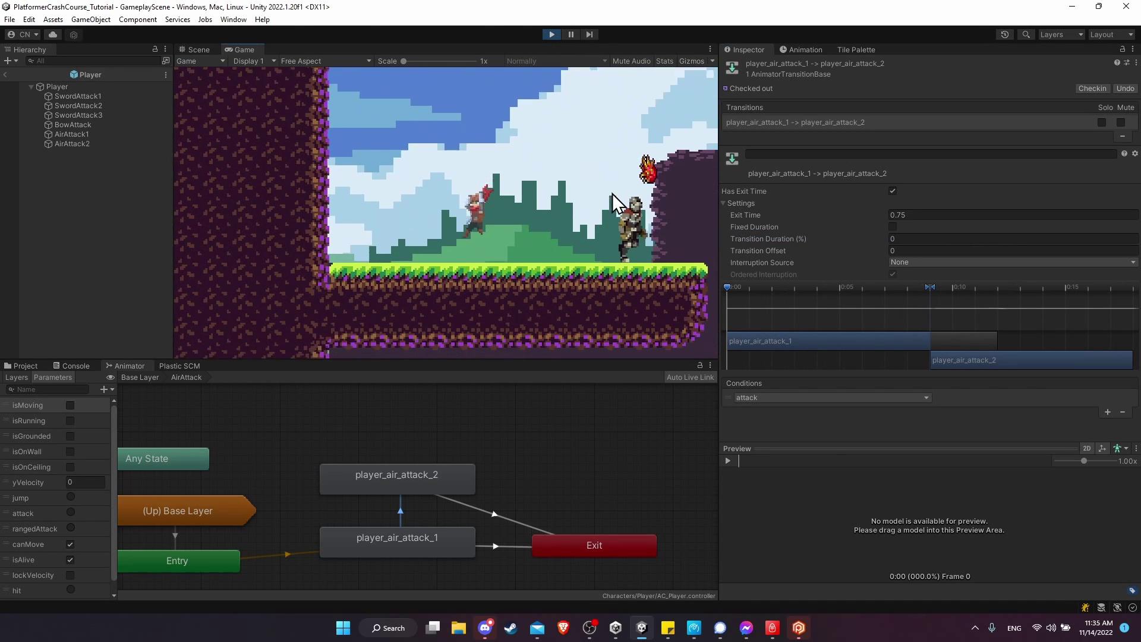
key(d)
key(space)
click(626, 171)
click(626, 188)
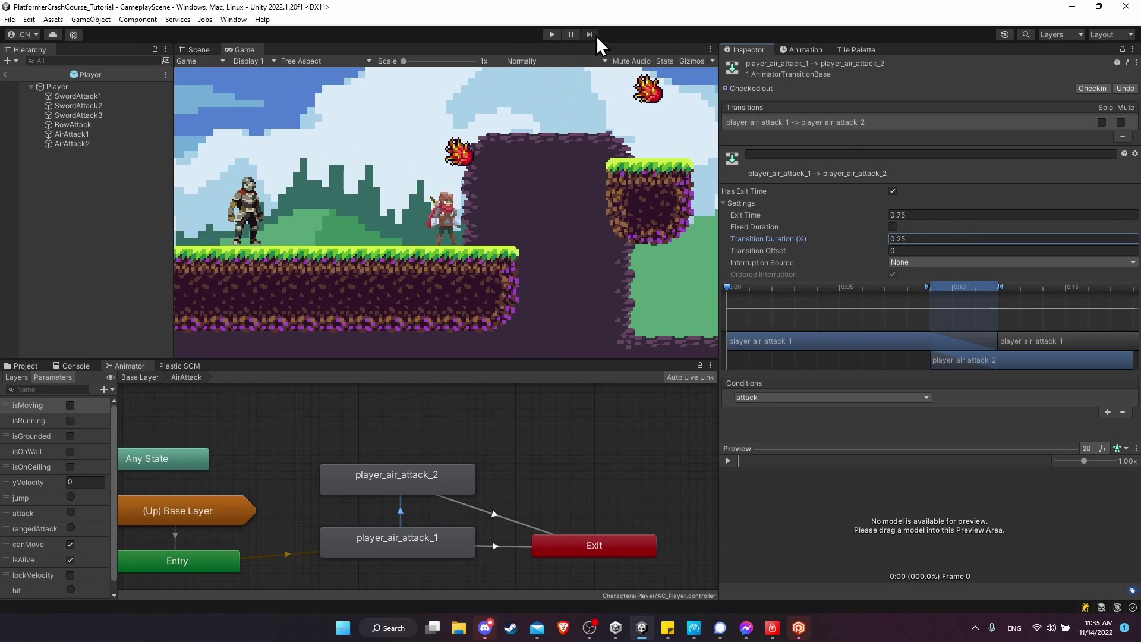
Play-test the mid-air attack combo with the transition duration at 0.25.
click(567, 37)
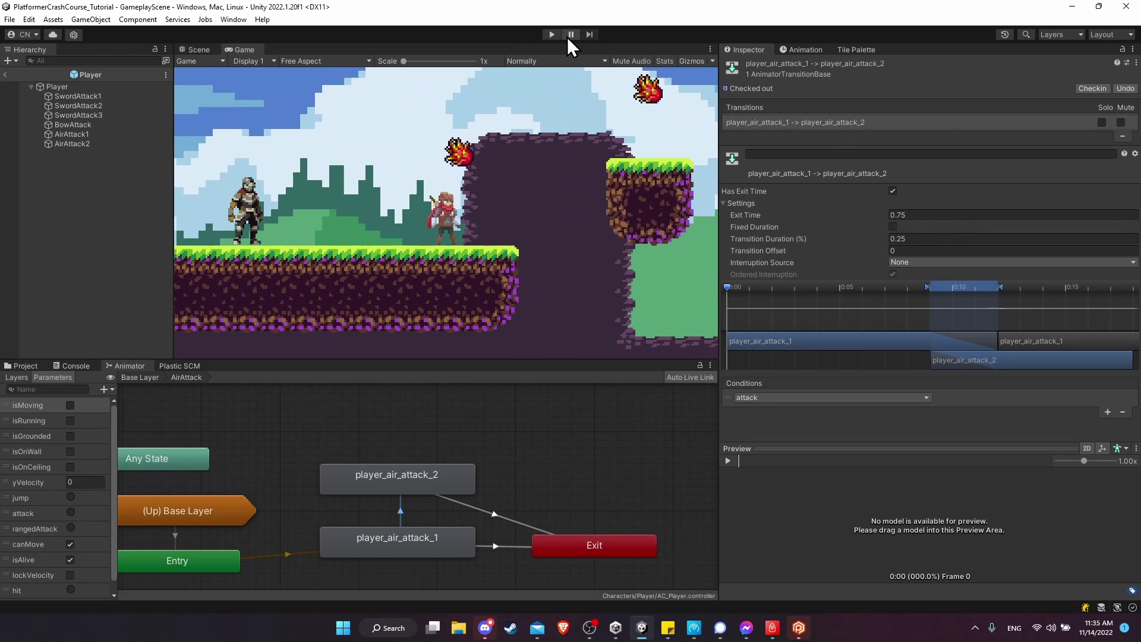
click(554, 34)
key(space)
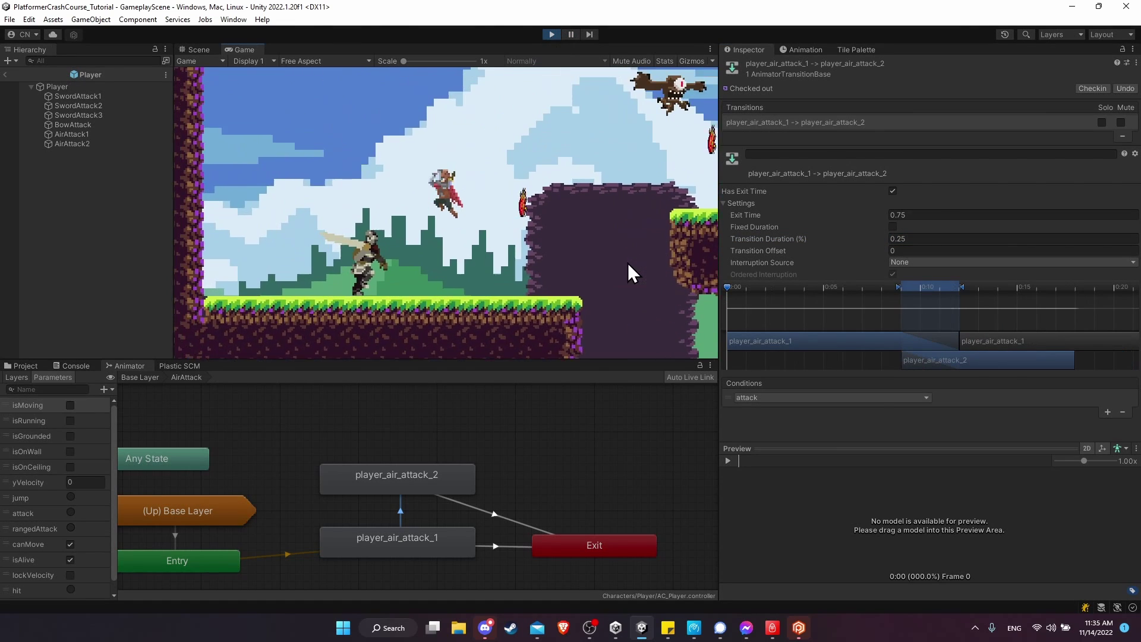
click(627, 263)
click(634, 297)
key(d)
key(space)
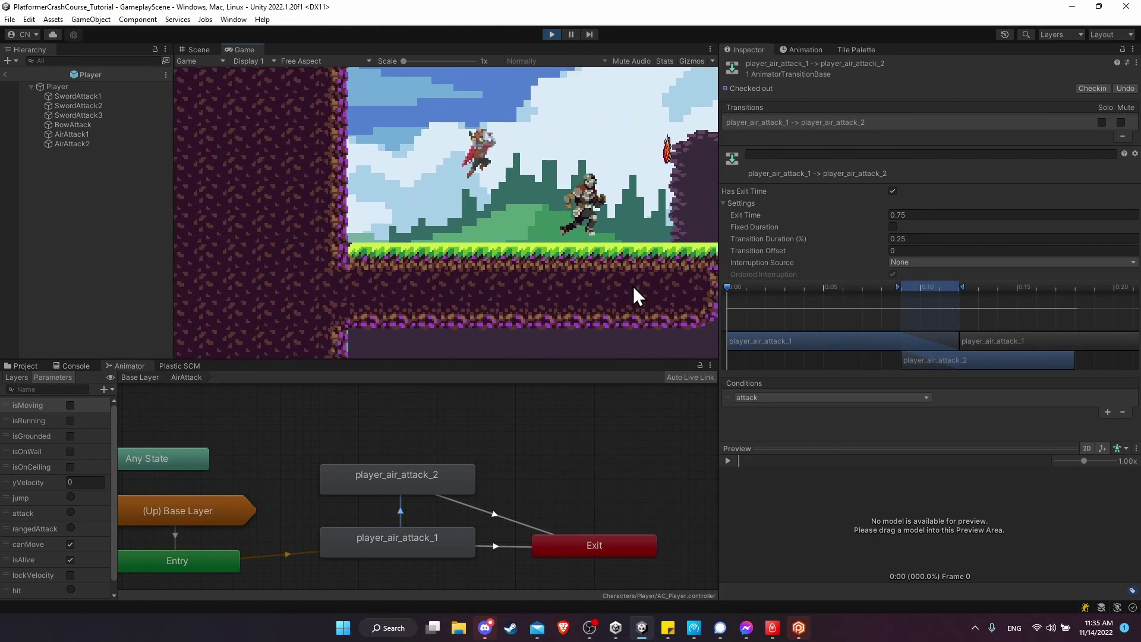
click(629, 287)
click(551, 34)
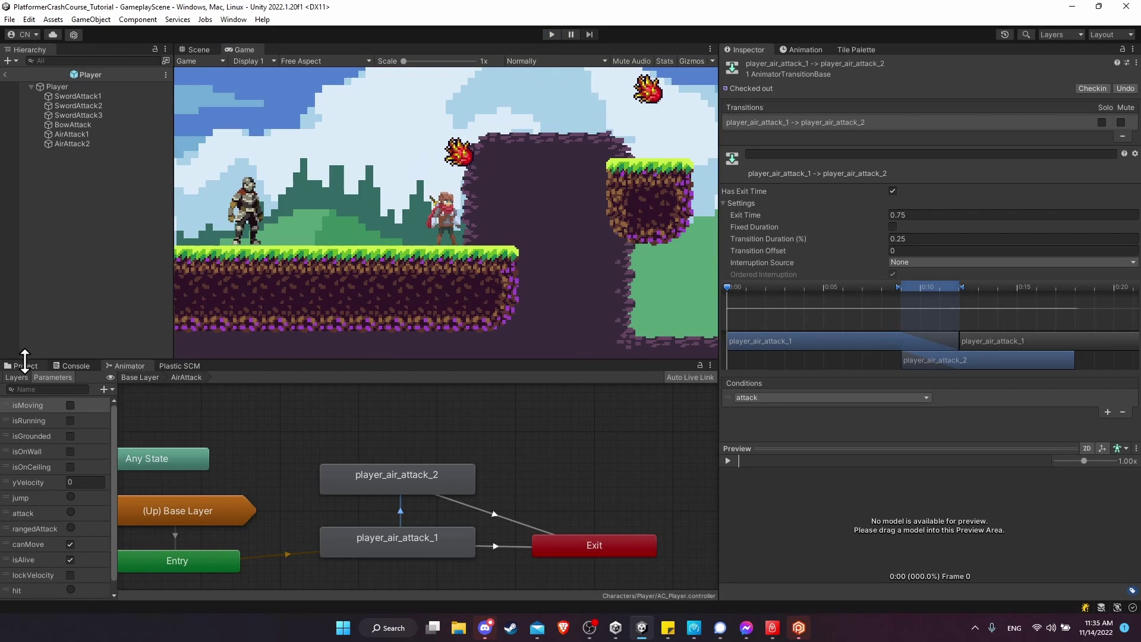
Play-test a jumping air attack on the flying eye enemy, and leave the Player prefab for the GameplayScene.
click(21, 365)
click(281, 498)
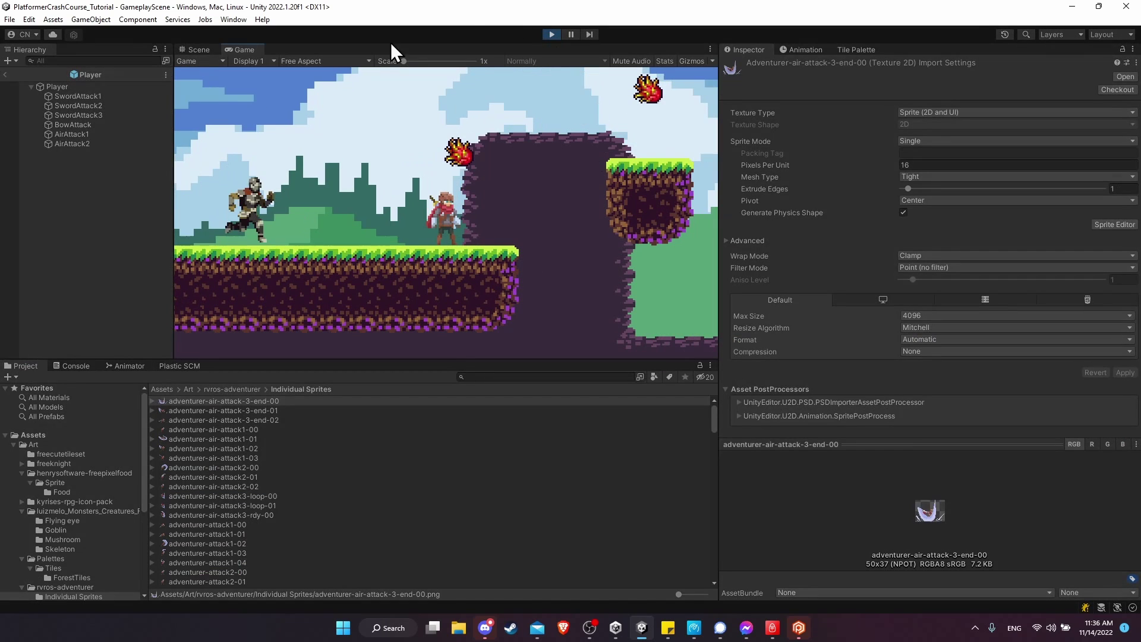
key(d)
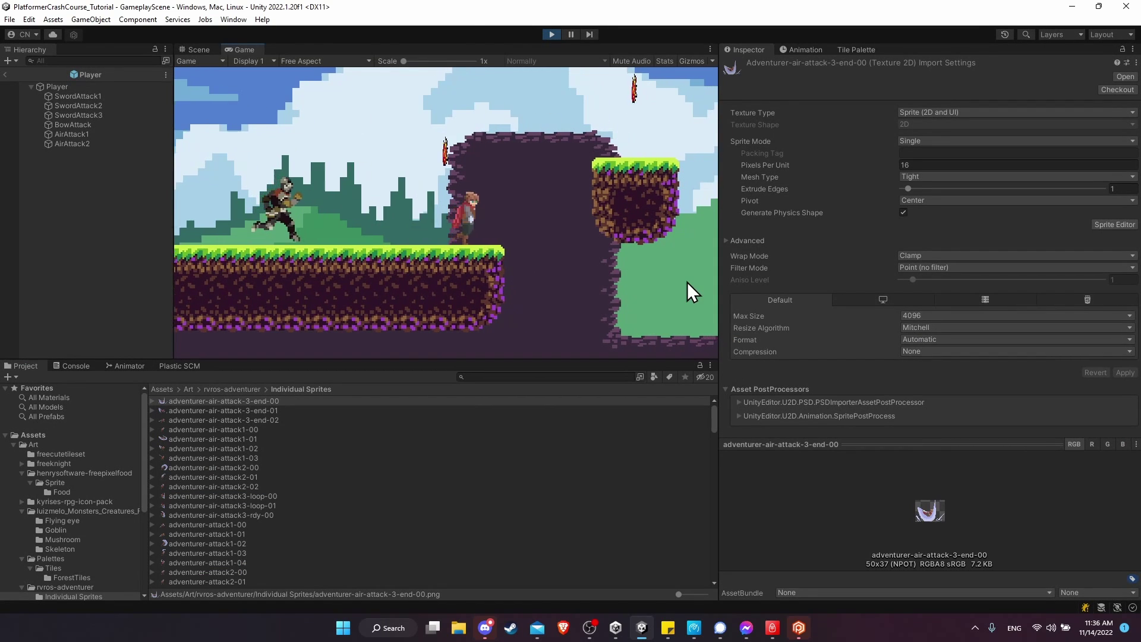
key(space)
key(d)
click(604, 255)
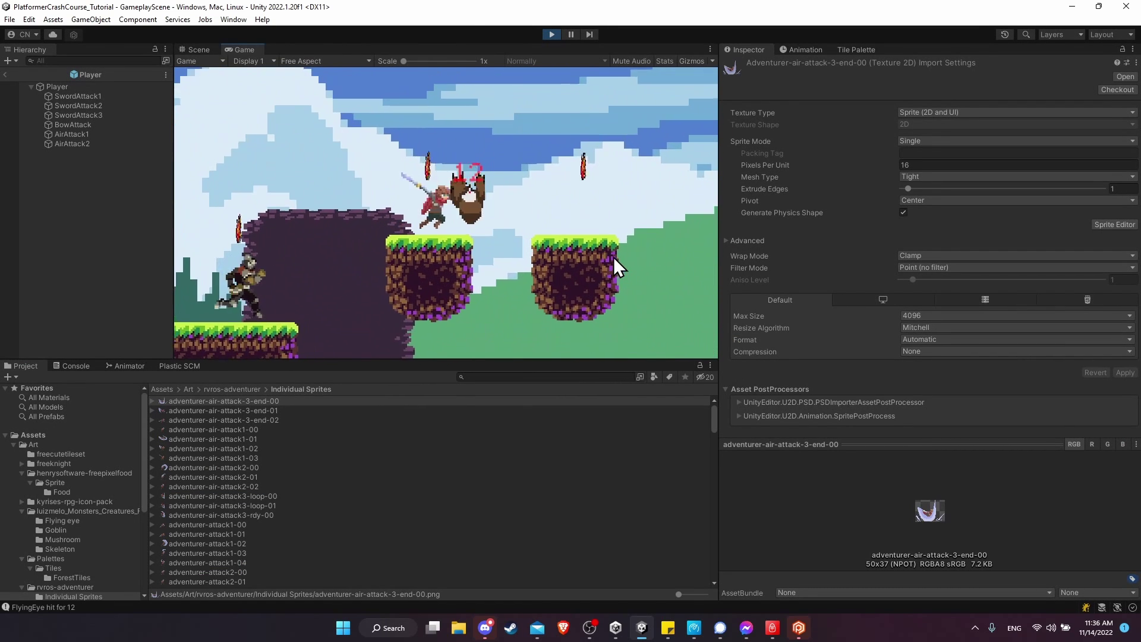
click(553, 34)
click(6, 74)
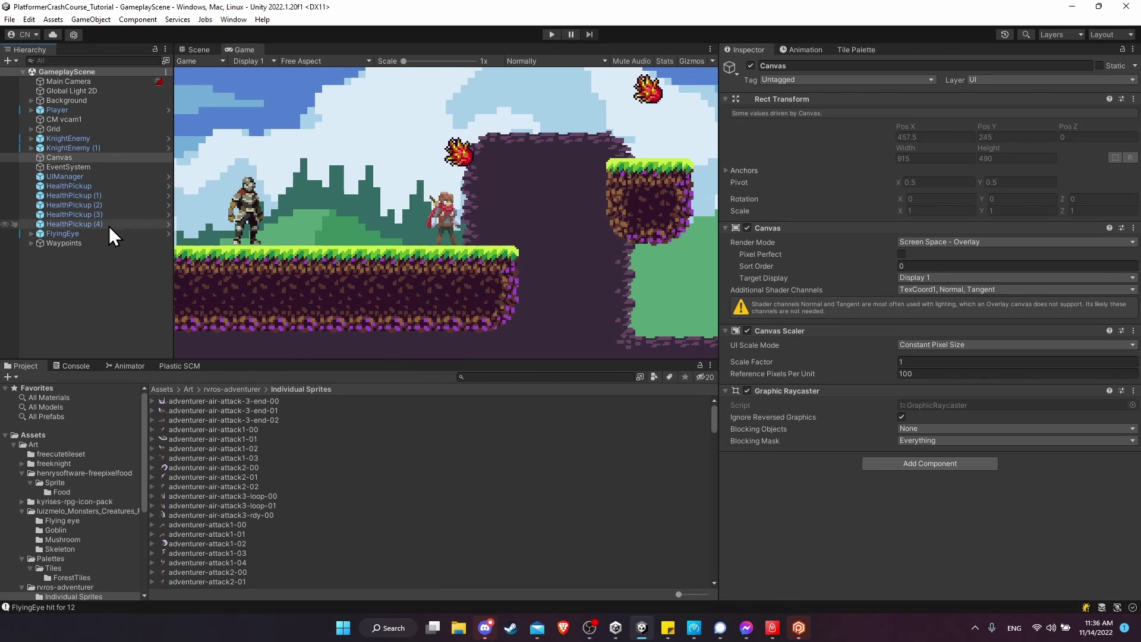
Set the FlyingEye's Health to 50 in its Damageable component.
click(106, 235)
scroll(832, 410, down, 2)
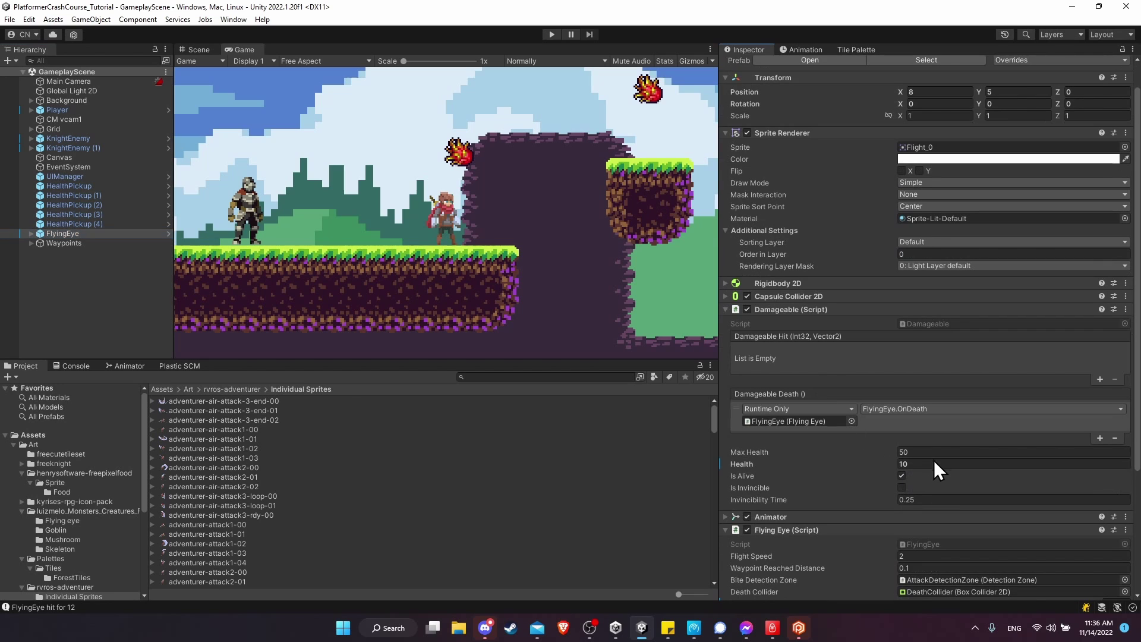
click(933, 464)
text(50)
Play-test jumping air attacks on the flying eye enemy with its Health at 50.
click(550, 35)
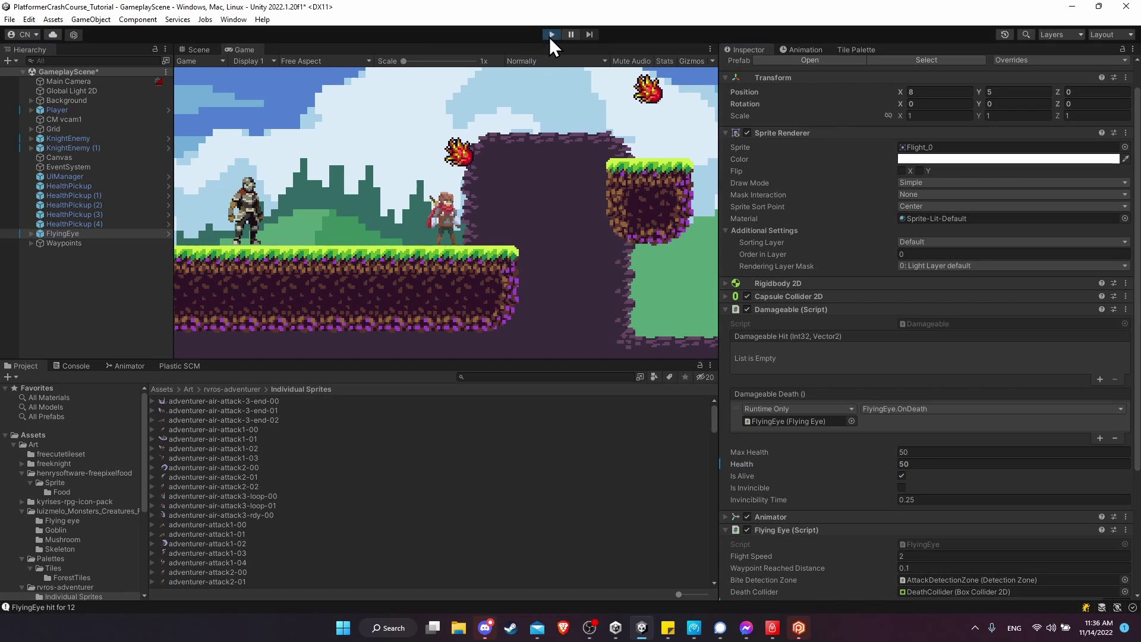
click(636, 260)
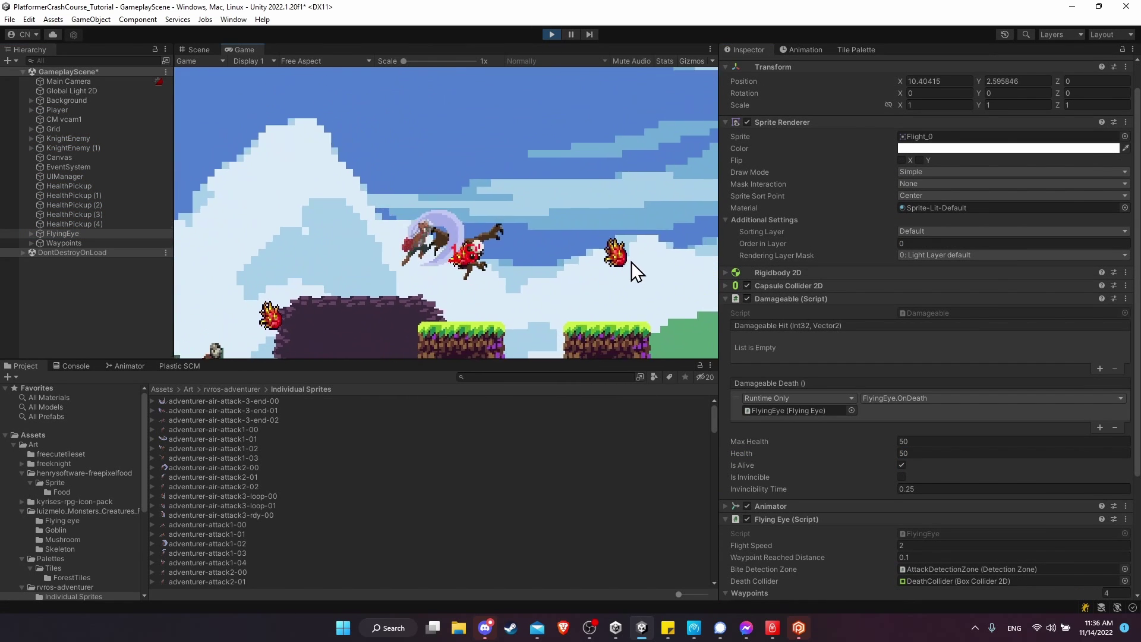
click(627, 257)
key(space)
click(623, 253)
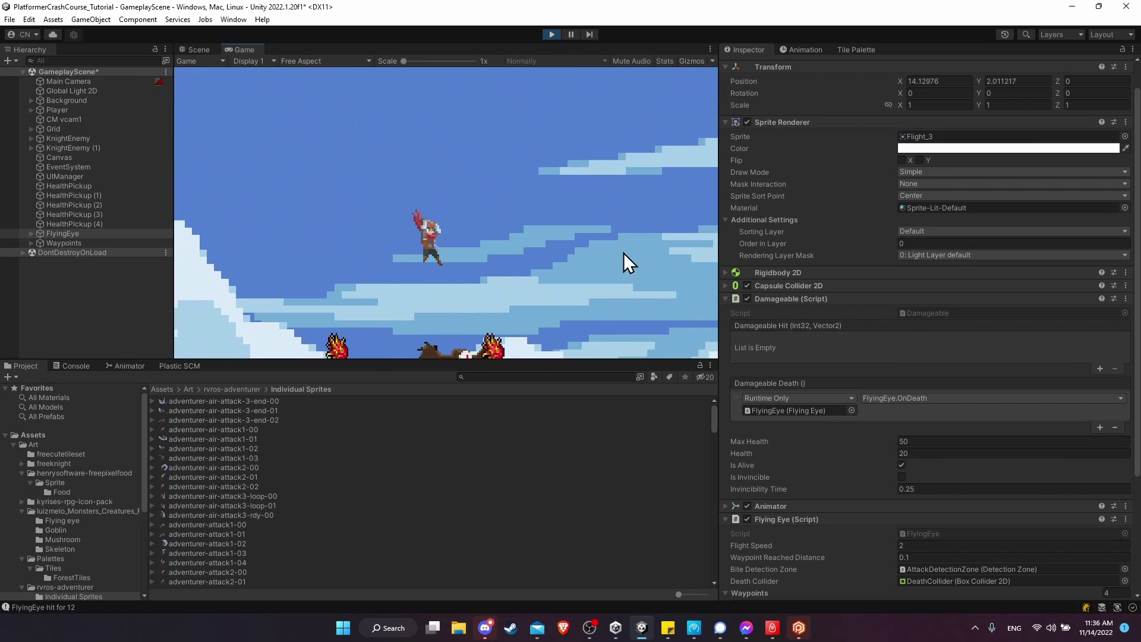
click(609, 232)
click(588, 202)
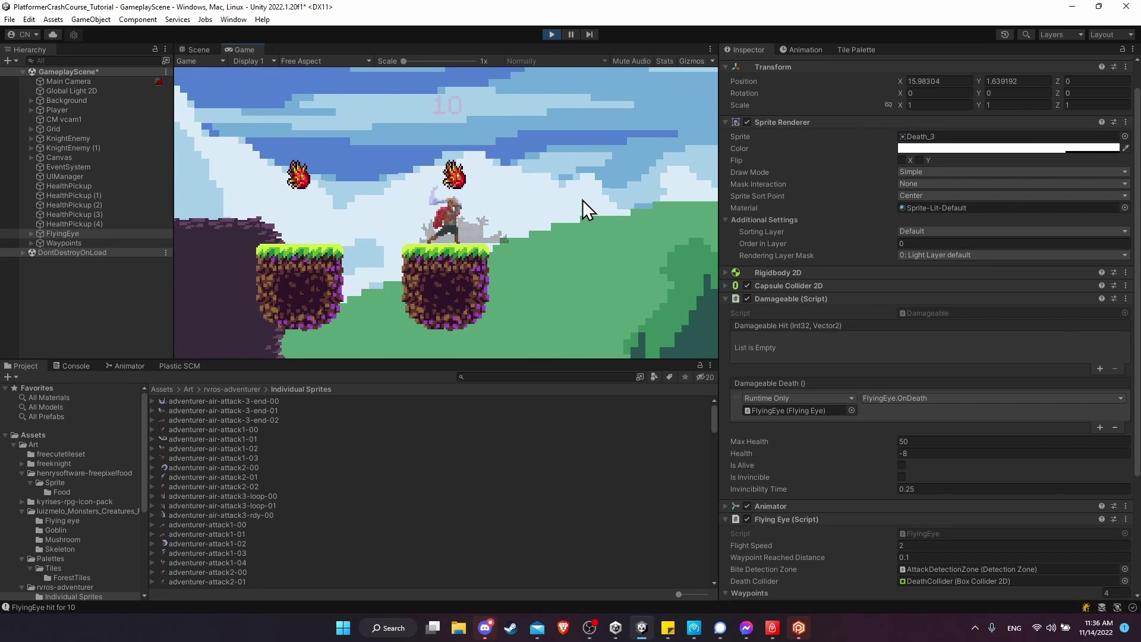
click(550, 35)
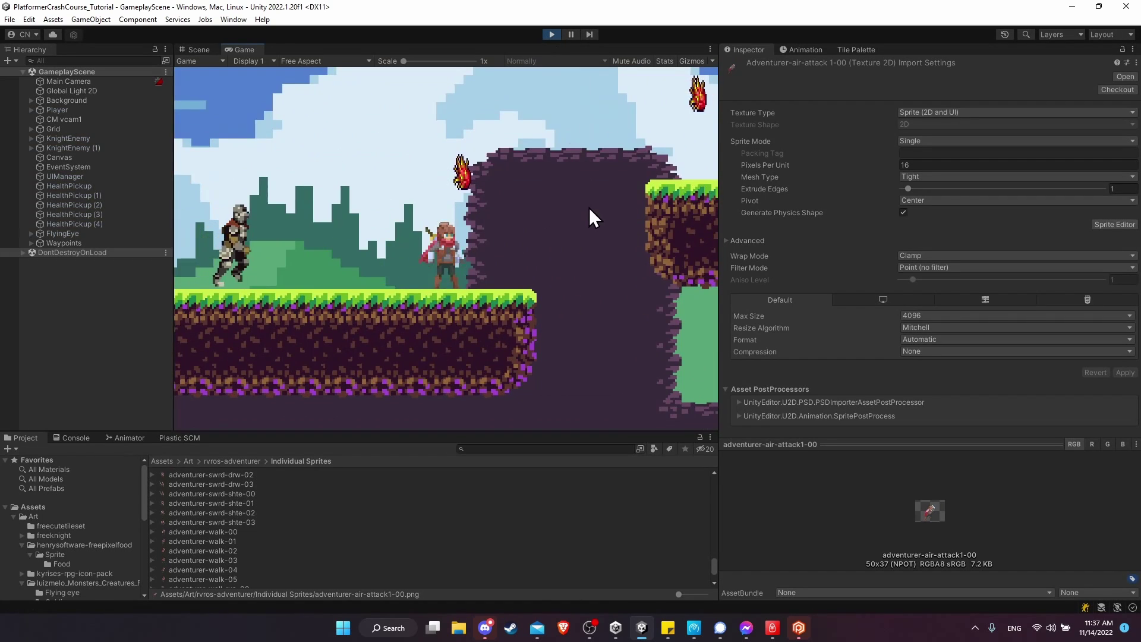
Play-test mid-air attacks on the flying eye in both directions above the floating platforms, and stop the game.
click(582, 245)
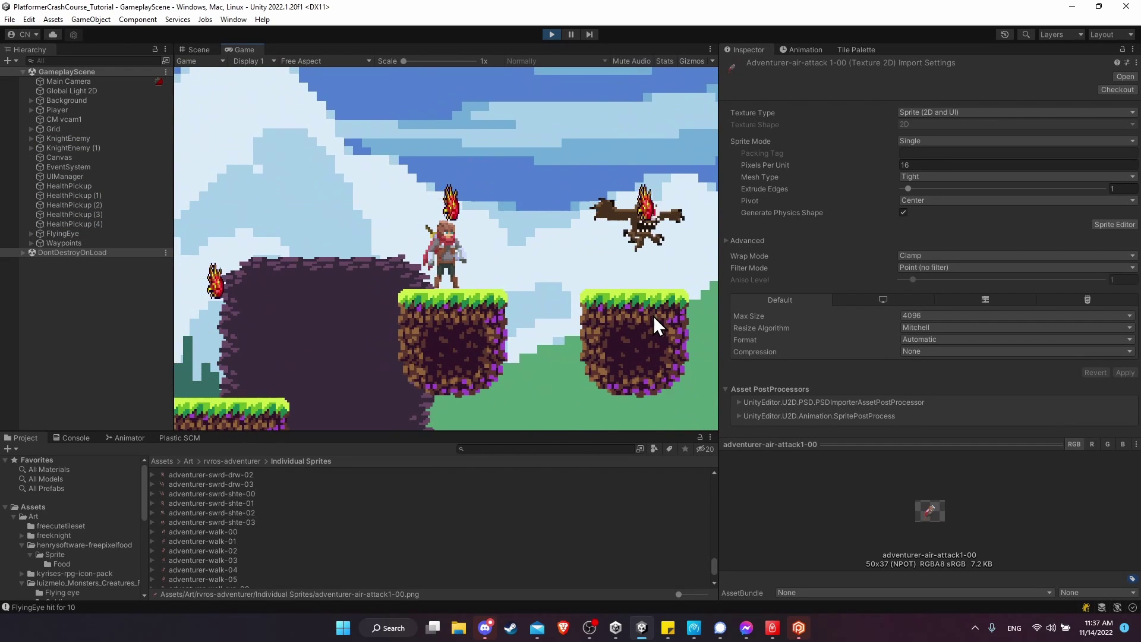
key(d)
key(space)
click(614, 244)
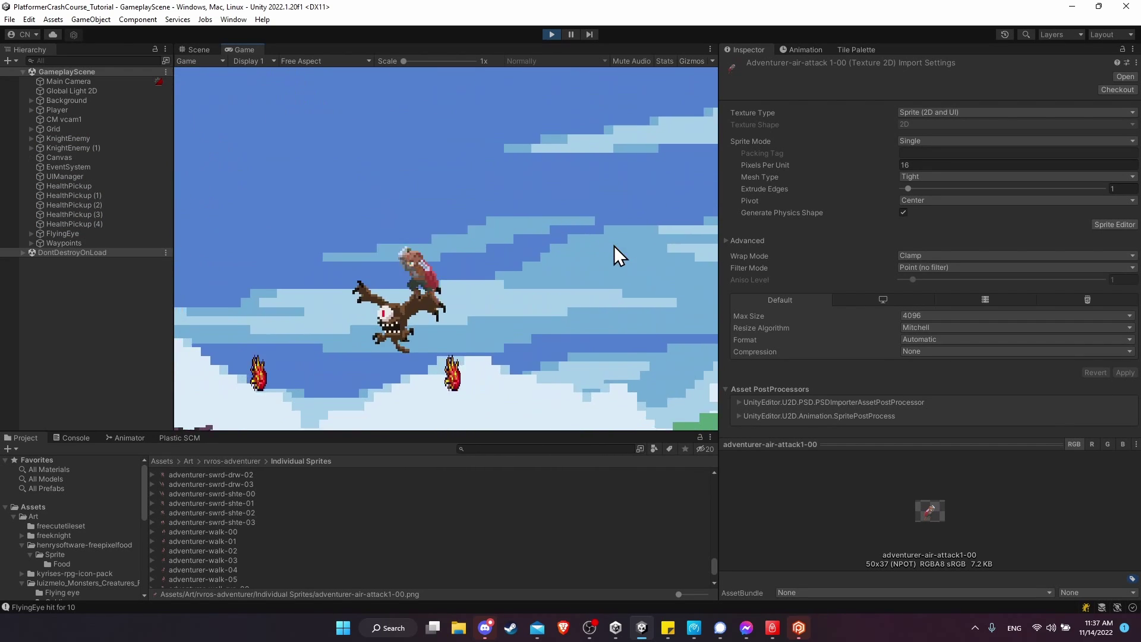
key(a)
click(608, 227)
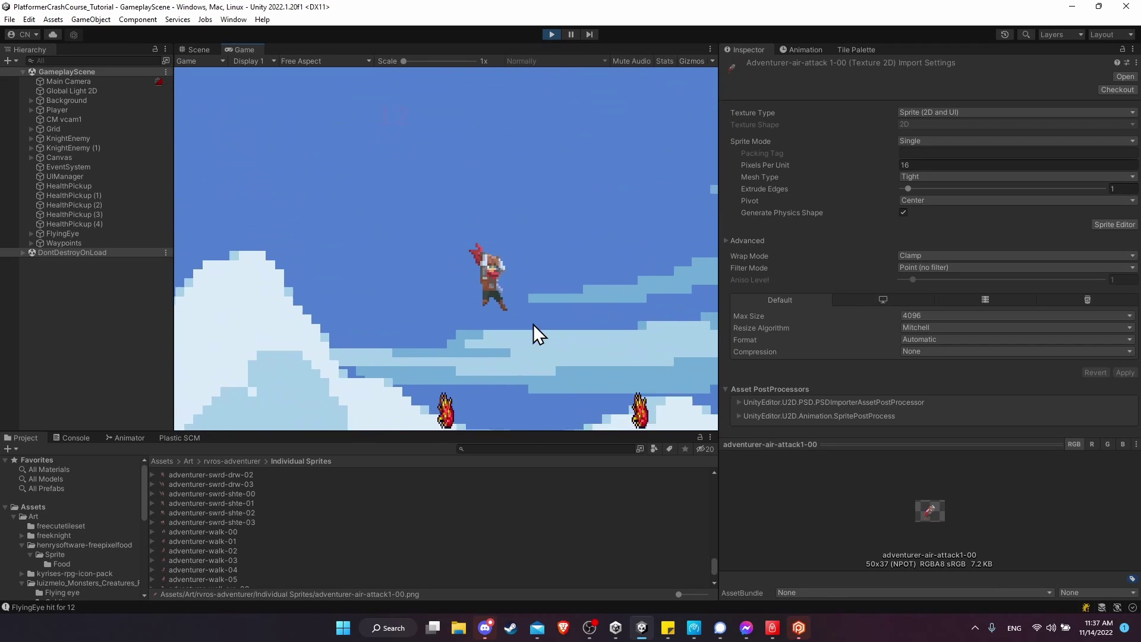
key(a)
key(d)
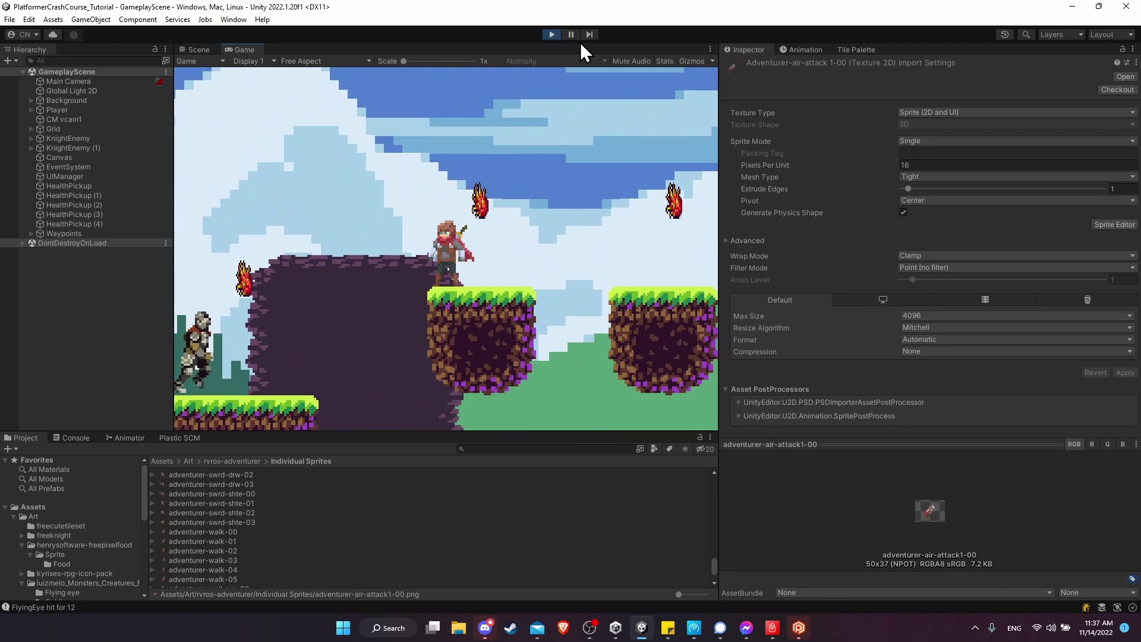
click(551, 34)
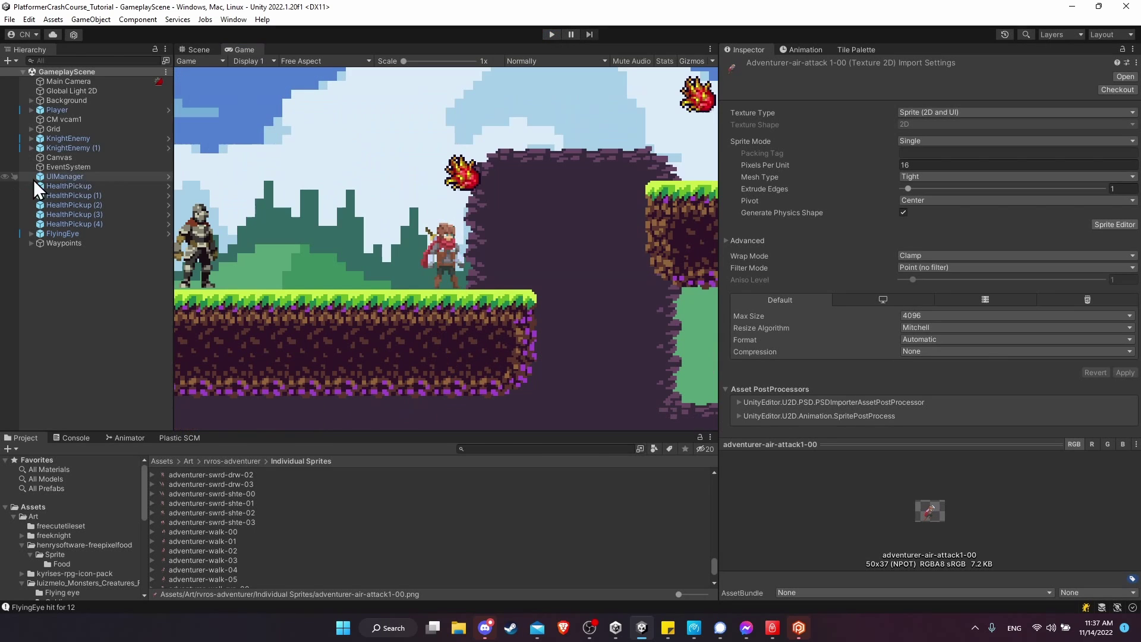
Open the Player prefab and set Air Walk Speed to 5 in the Player Controller.
click(168, 110)
scroll(811, 327, down, 2)
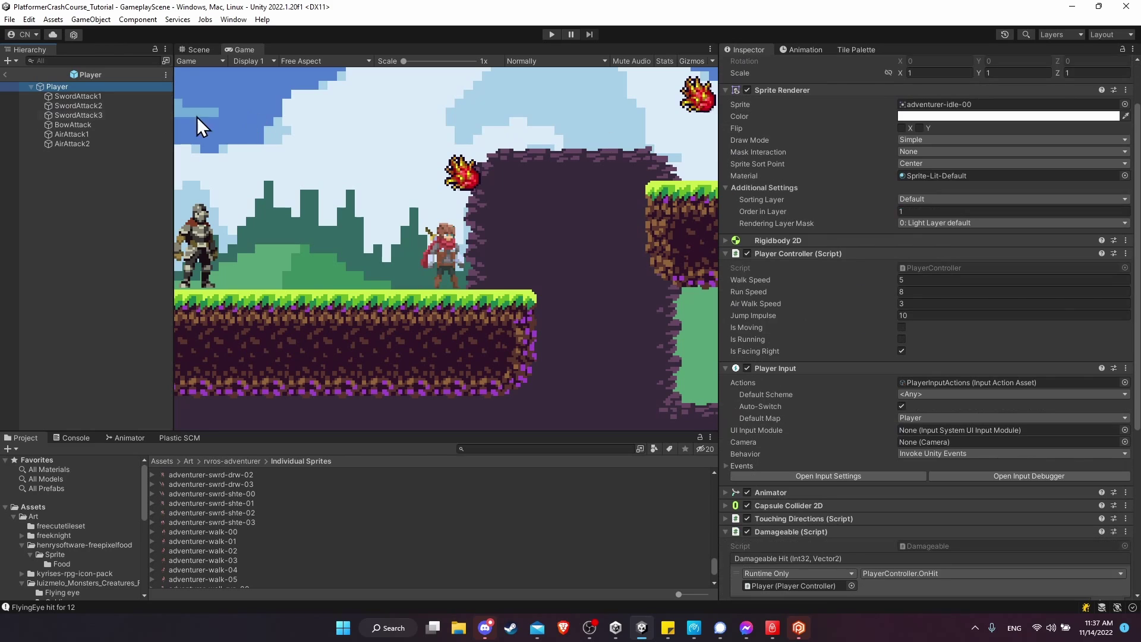
click(925, 302)
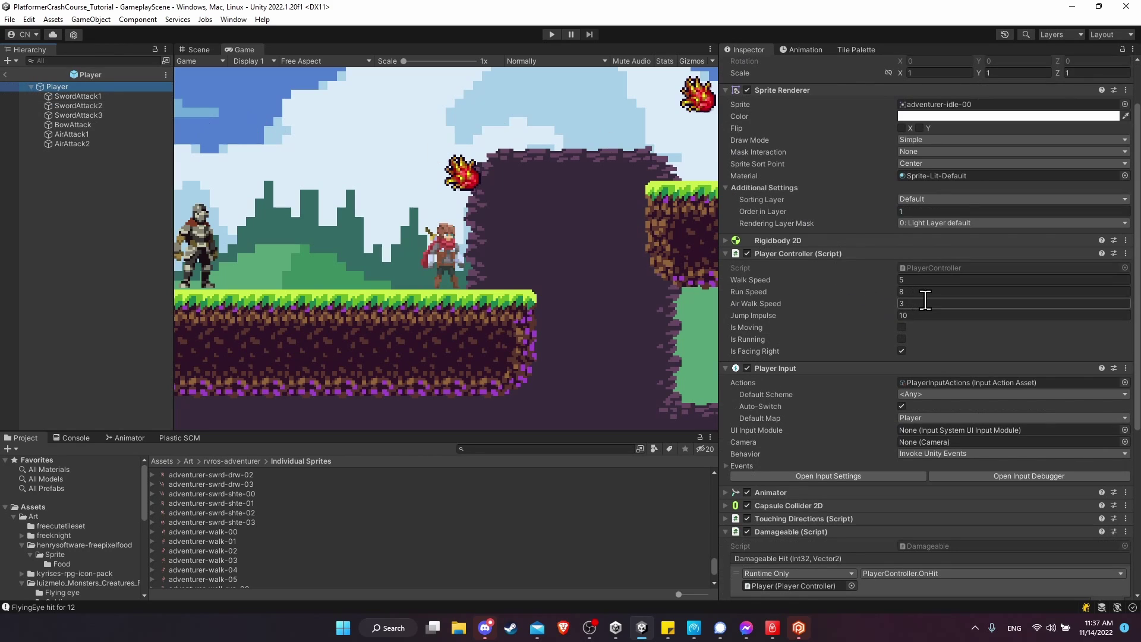
click(926, 302)
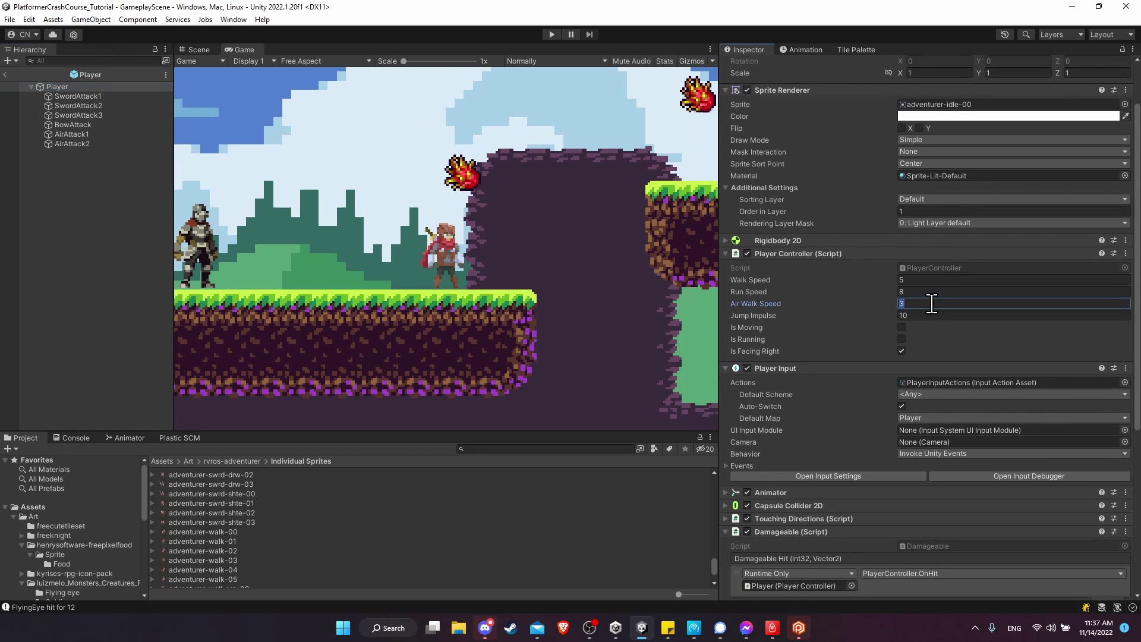
text(5)
Play-test jumping air attacks on the flying eye with Air Walk Speed at 5.
click(551, 34)
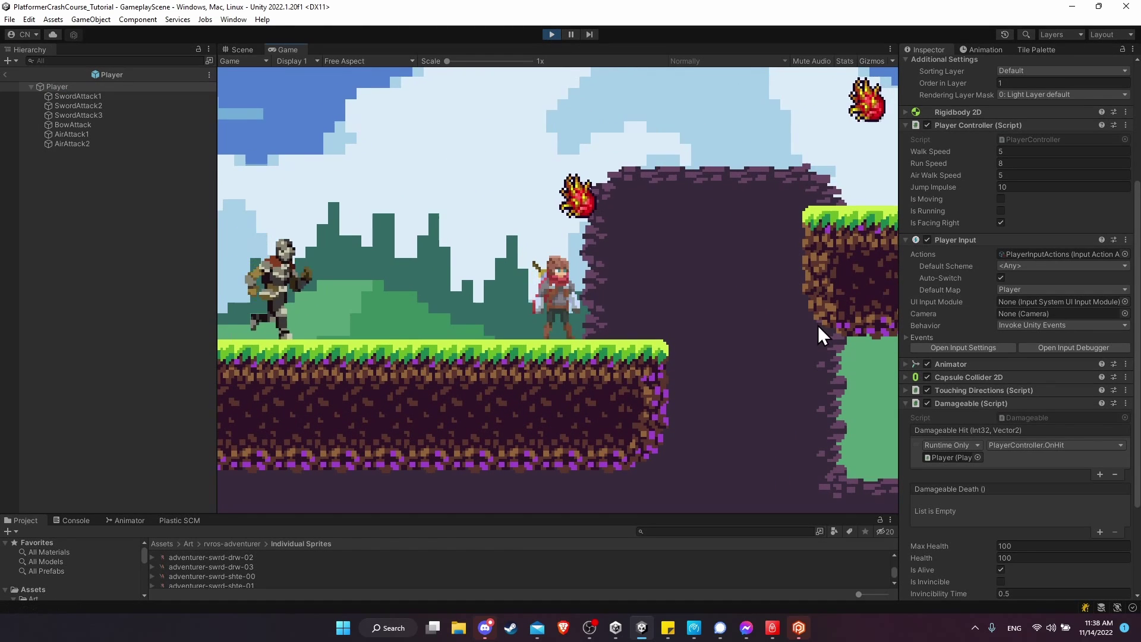
key(d)
key(space)
click(824, 343)
click(823, 344)
key(a)
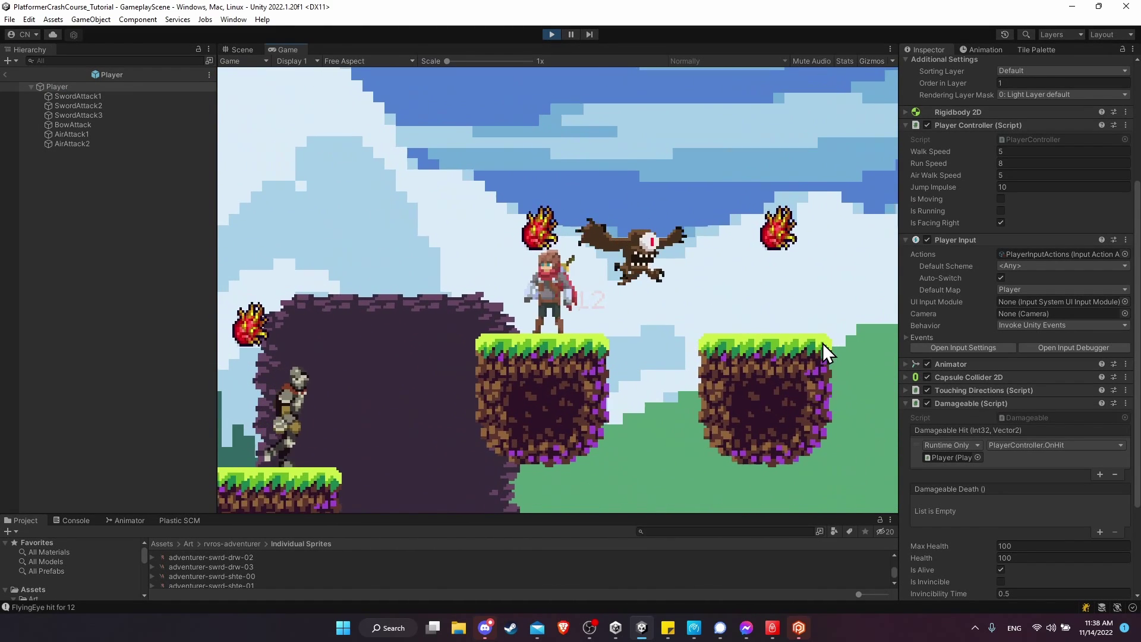
key(d)
key(space)
key(a)
click(686, 213)
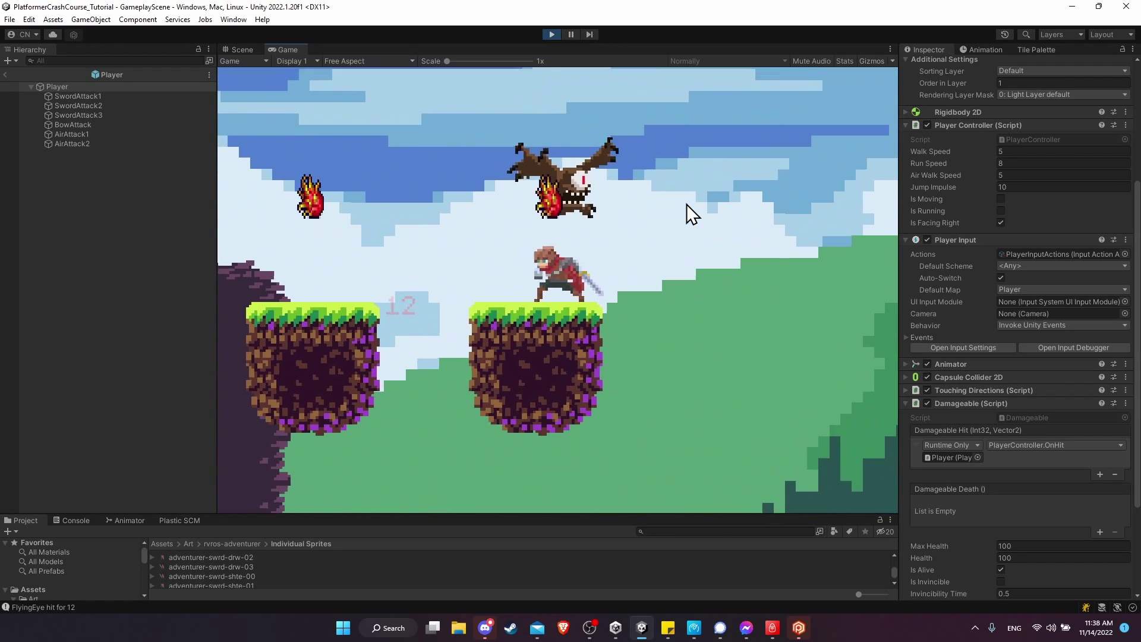
key(space)
click(686, 205)
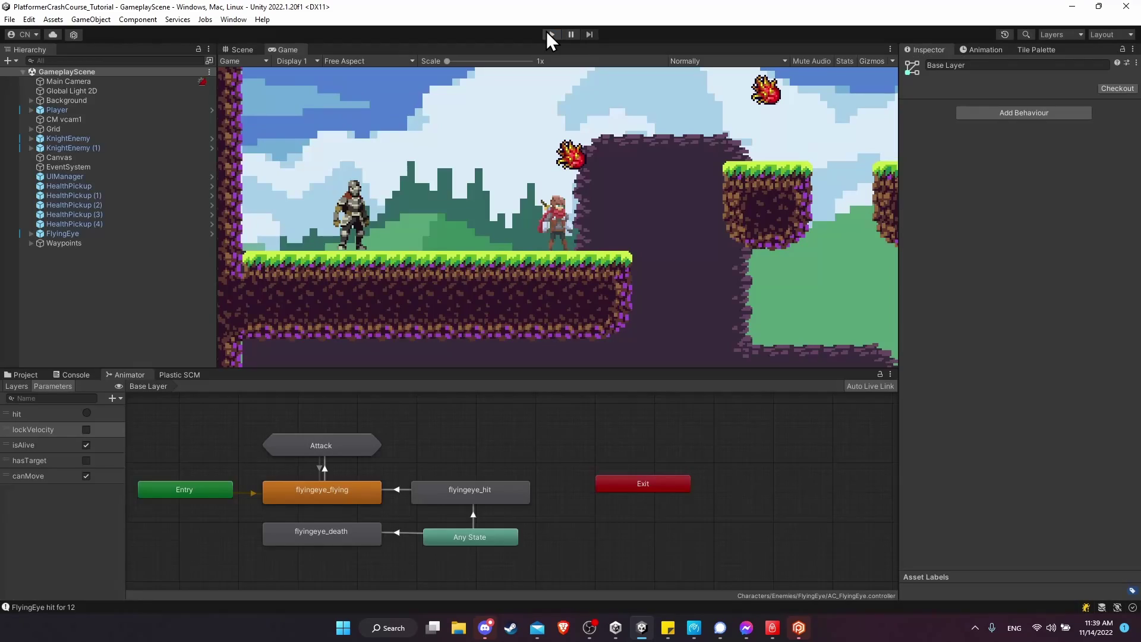
Play-test repeated air attacks on the flying eye with its animator graph and parameters in view.
key(space)
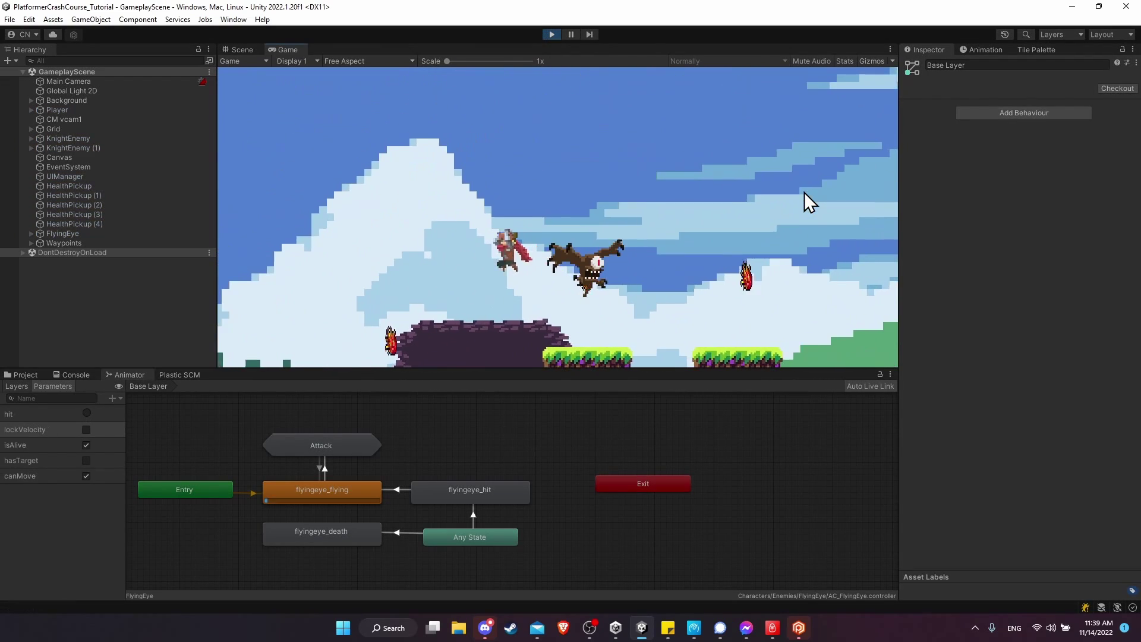
key(a)
key(space)
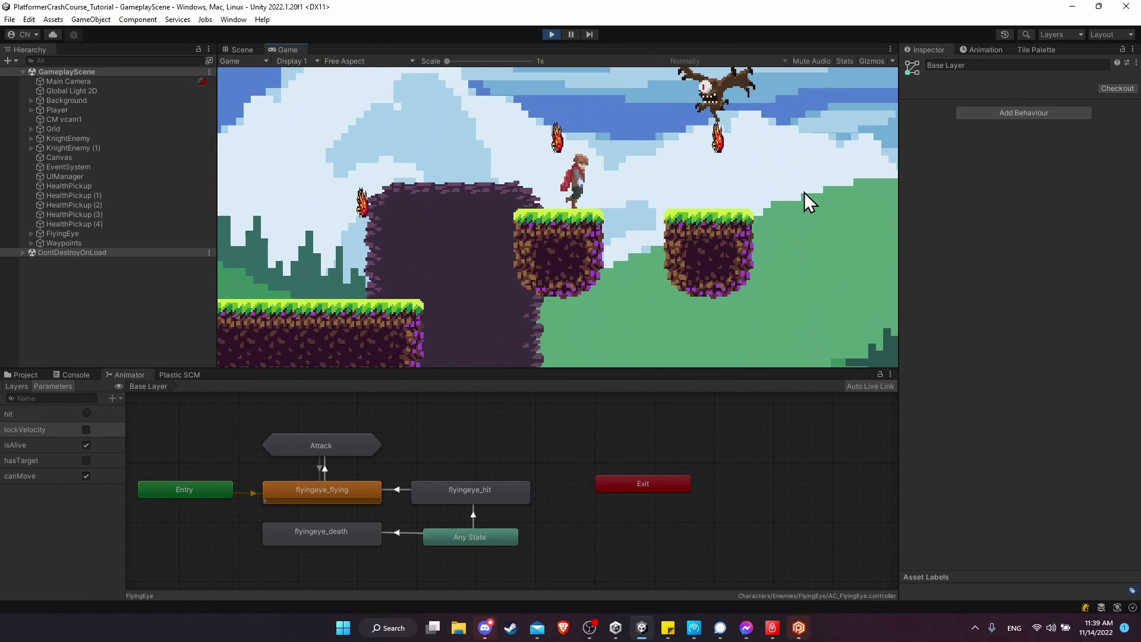
key(d)
key(space)
key(a)
click(775, 202)
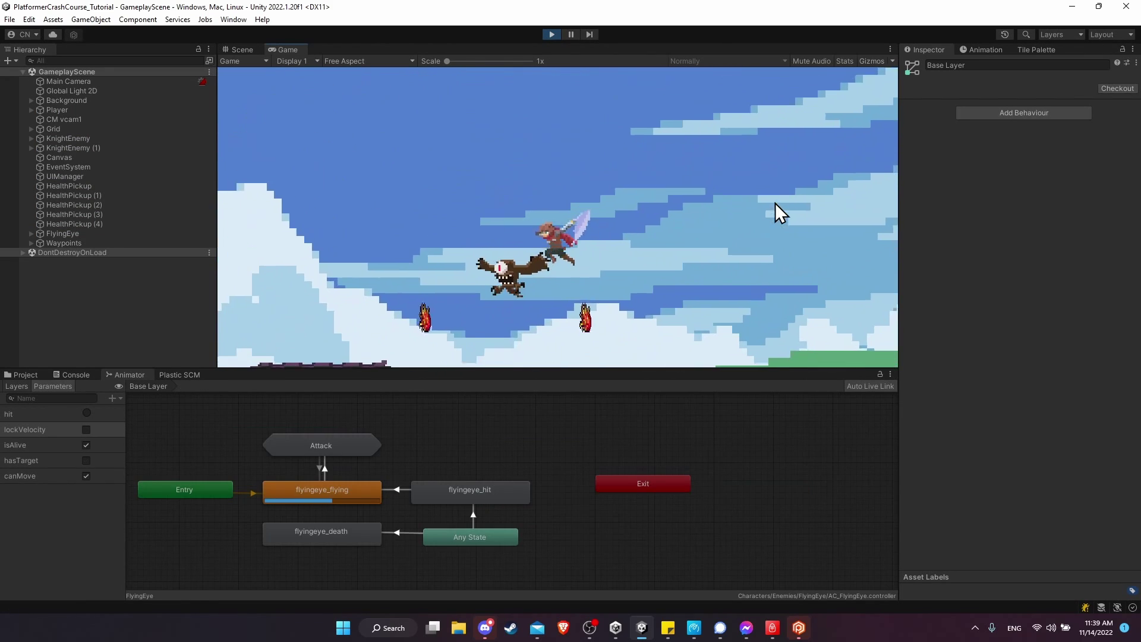
key(space)
click(771, 198)
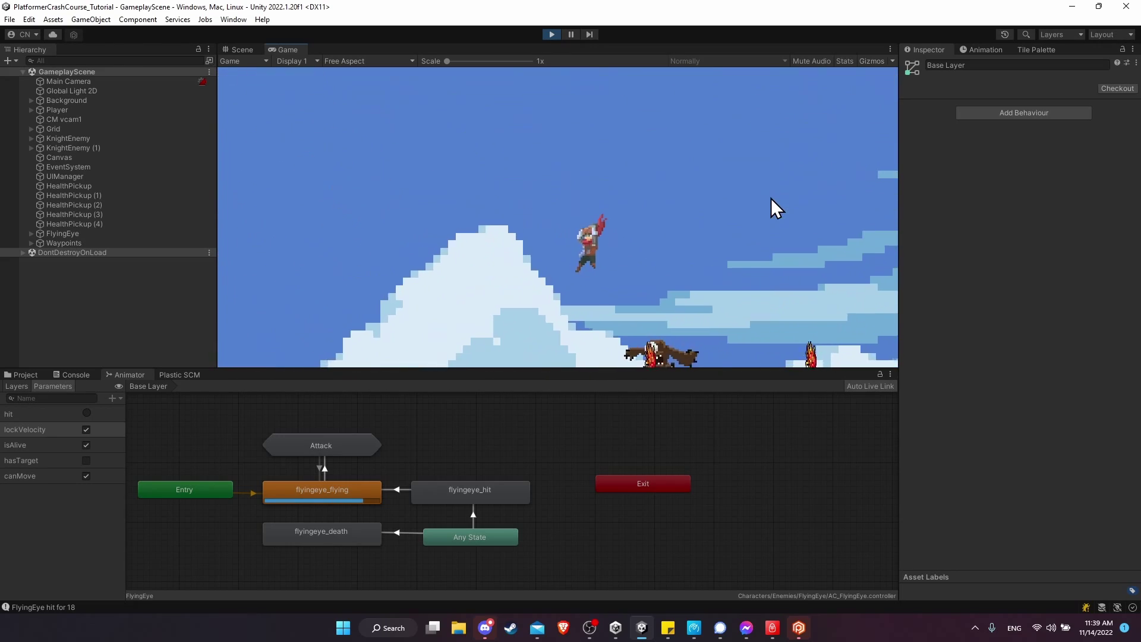
key(d)
click(771, 198)
click(771, 197)
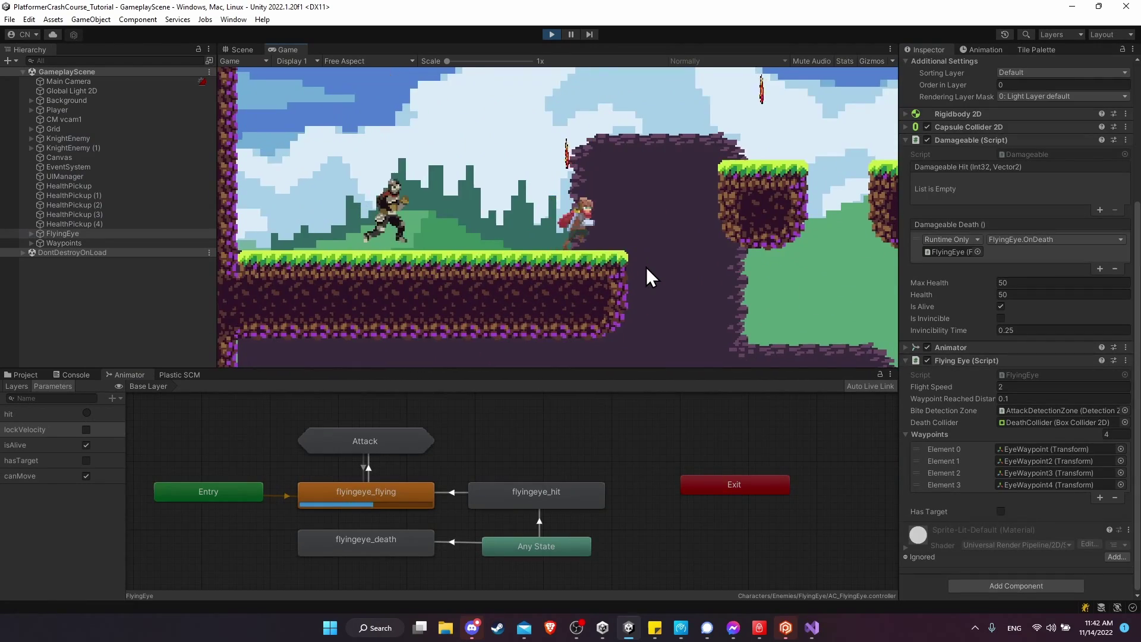
Play-test an air hit on the flying eye, inspect its Attack and flyingeye_hit animator states, and stop the game.
key(space)
click(732, 274)
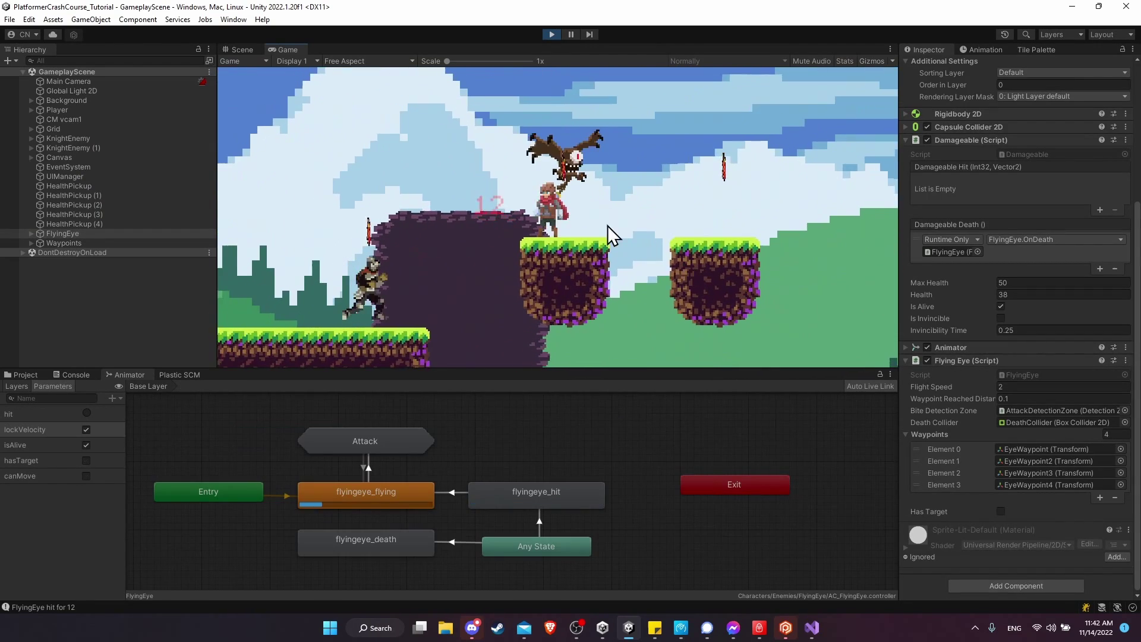
key(a)
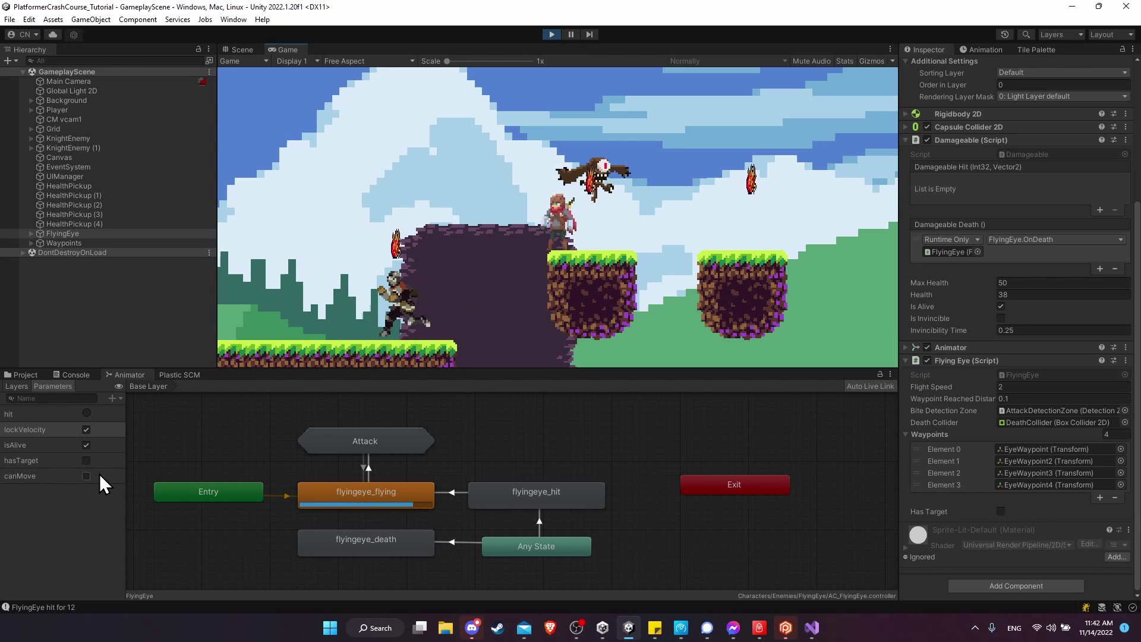
click(327, 441)
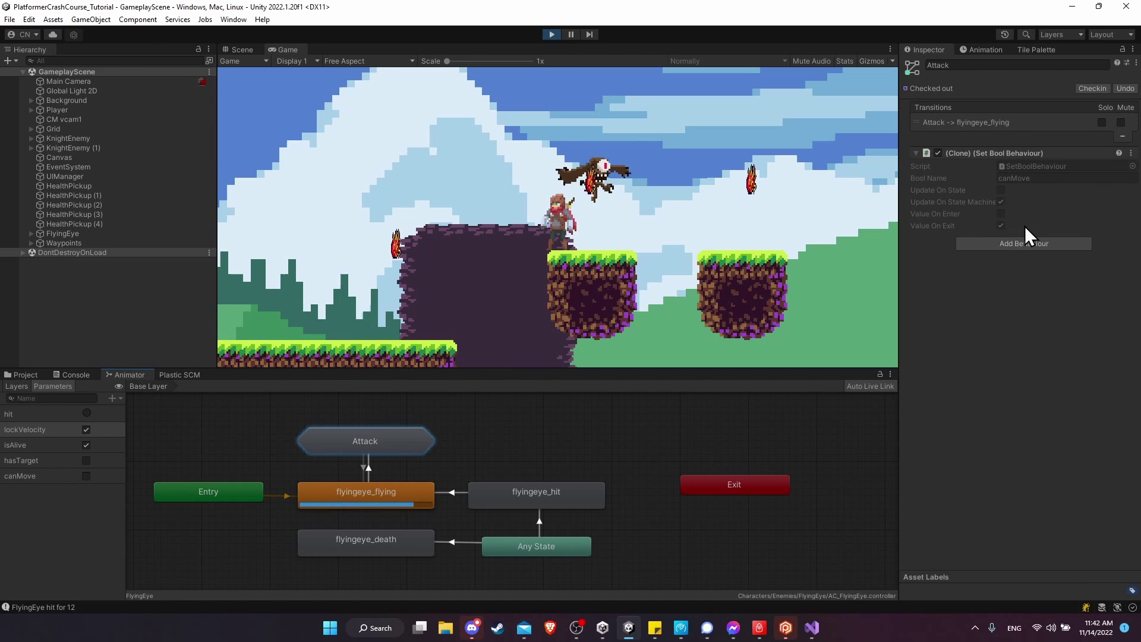
click(534, 493)
middle_drag(493, 472, 501, 451)
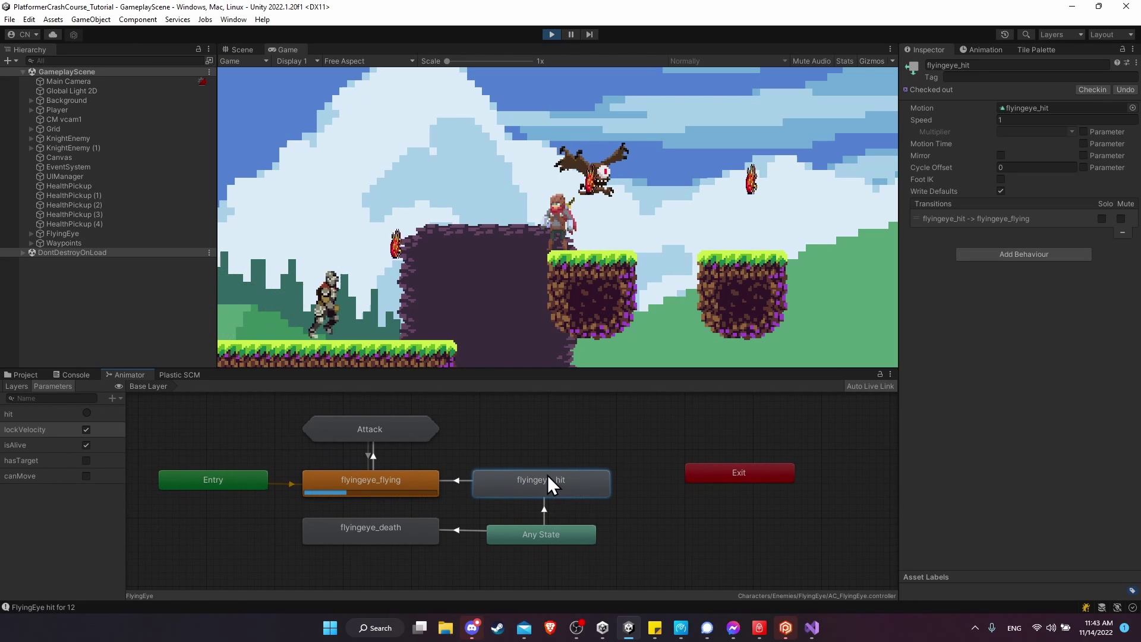
click(552, 34)
Add a Set Bool Behaviour to flyingeye_hit for canMove, with Update On State and Value On Exit enabled.
scroll(501, 473, up, 2)
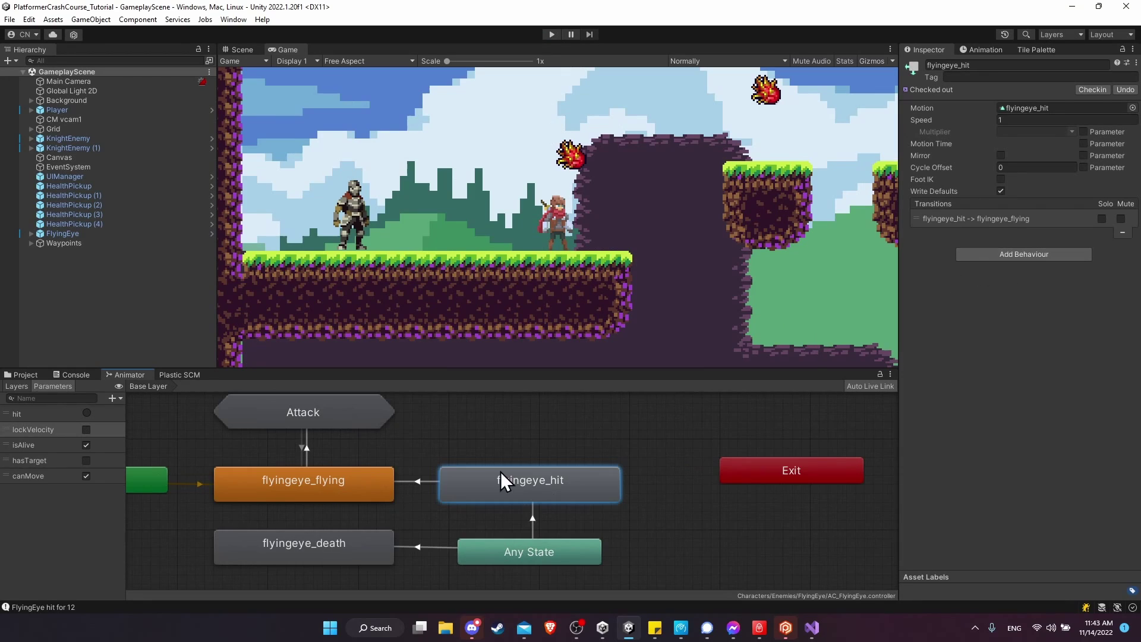
click(1001, 254)
key(Return)
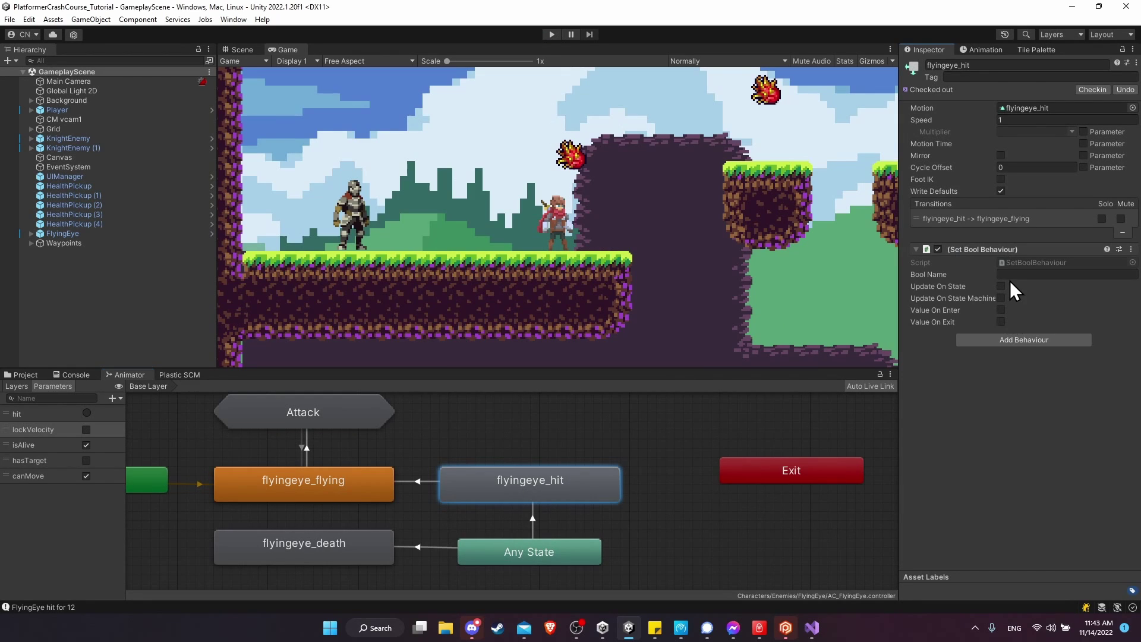
click(1028, 274)
text(canMove)
click(1002, 286)
click(1000, 321)
Add a second Set Bool Behaviour to flyingeye_hit for lockMovement, with Update On State and Value On Enter enabled.
click(1005, 340)
click(1014, 383)
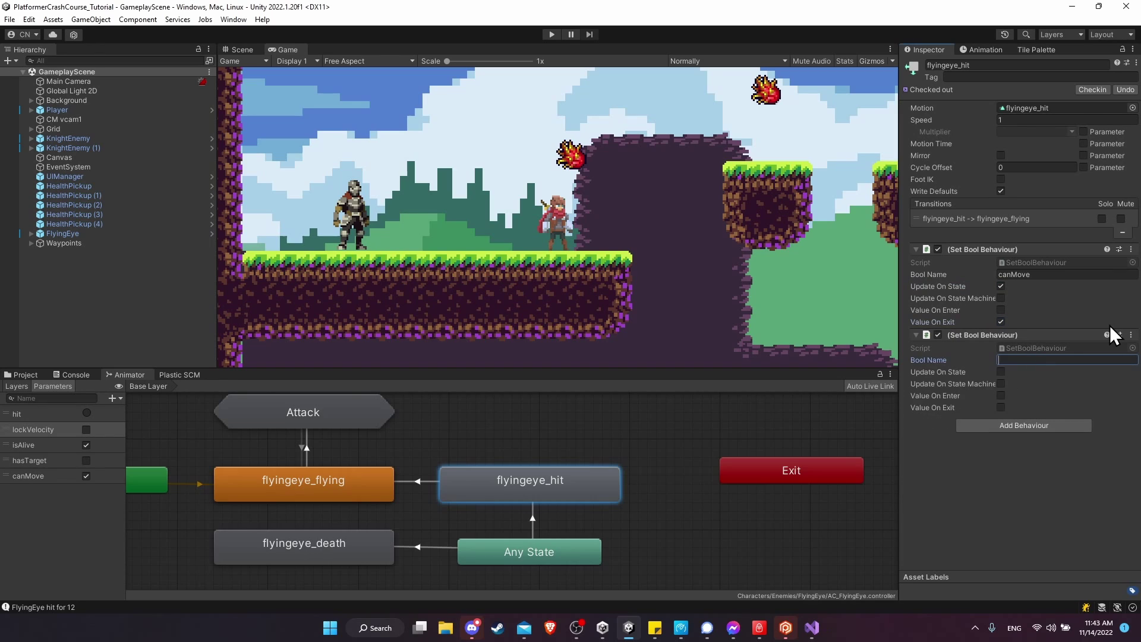
text(lockMovement)
key(Return)
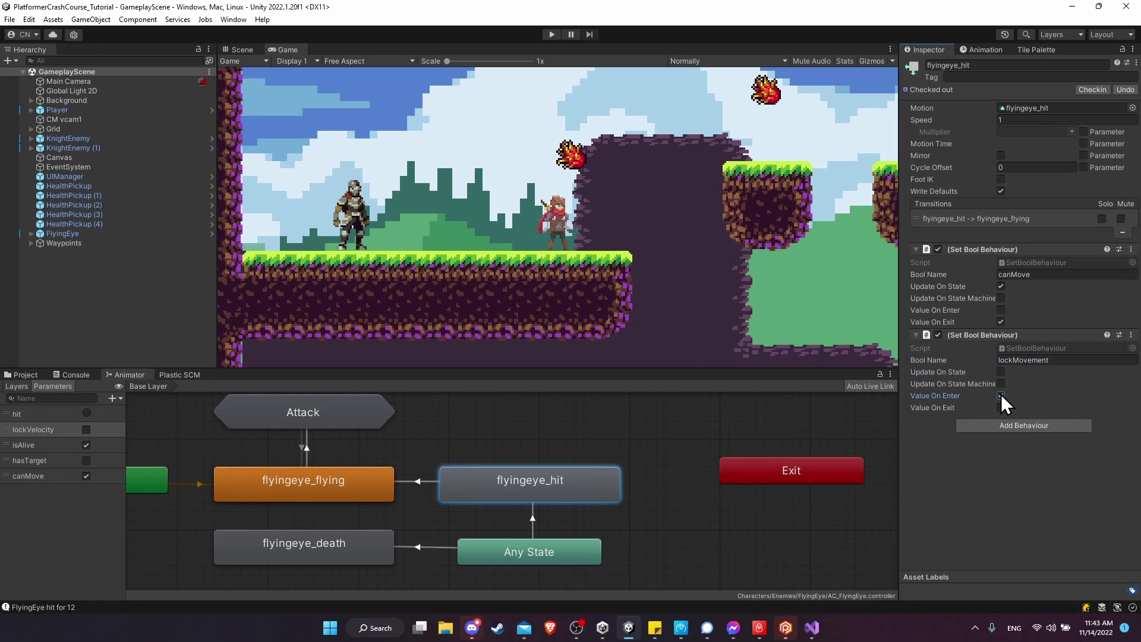
click(1008, 488)
Examine the Any State transitions and the behaviours on the flying eye's flyingeye_hit and Attack states.
middle_drag(585, 500, 701, 512)
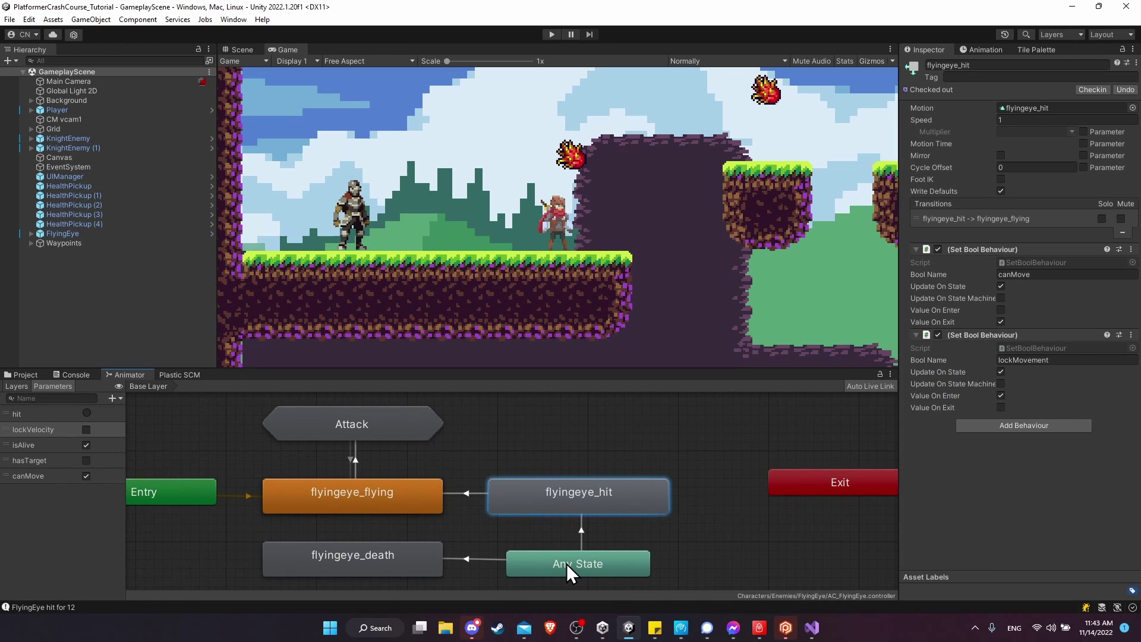
drag(562, 561, 560, 559)
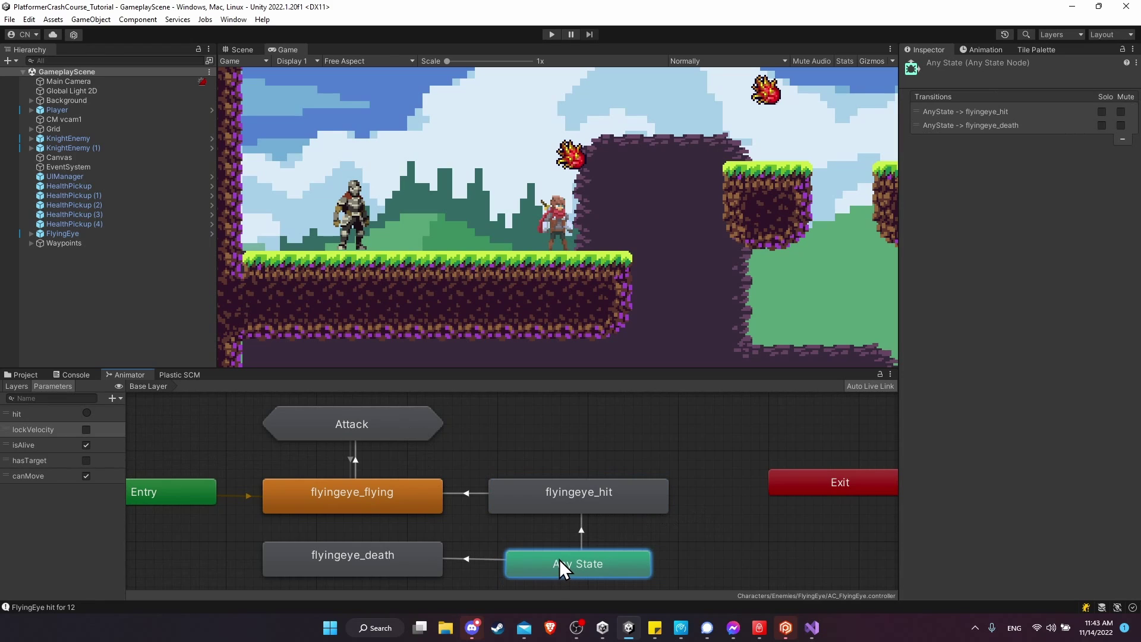
click(575, 497)
middle_drag(434, 458, 444, 448)
click(390, 427)
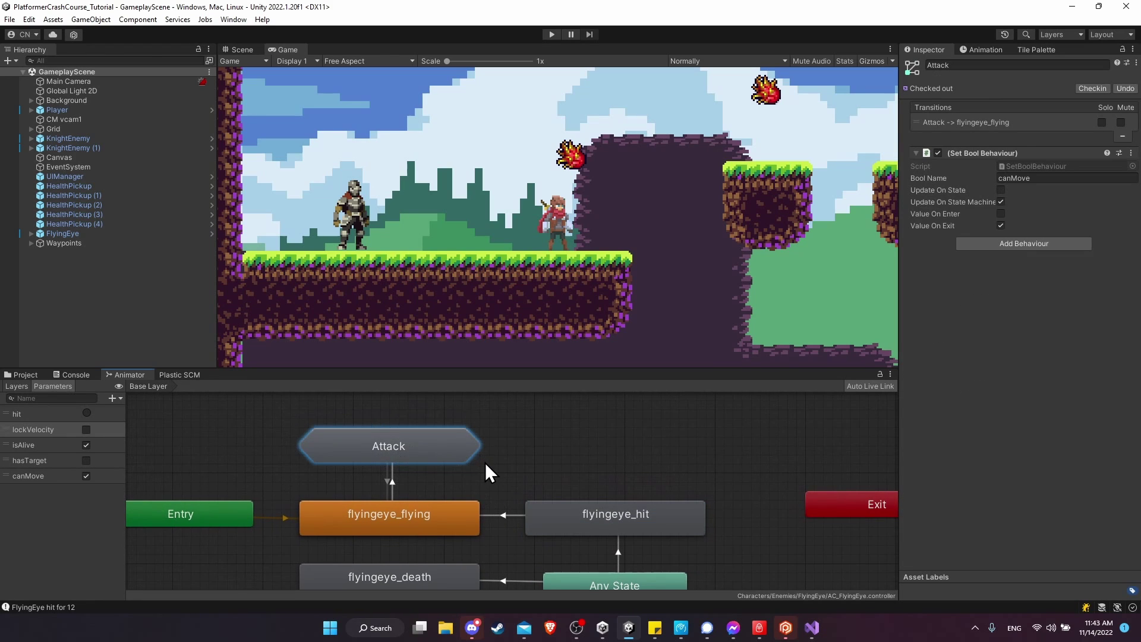
middle_drag(485, 462, 491, 452)
mouse_move(577, 555)
middle_down()
mouse_move(567, 545)
mouse_move(560, 558)
middle_up()
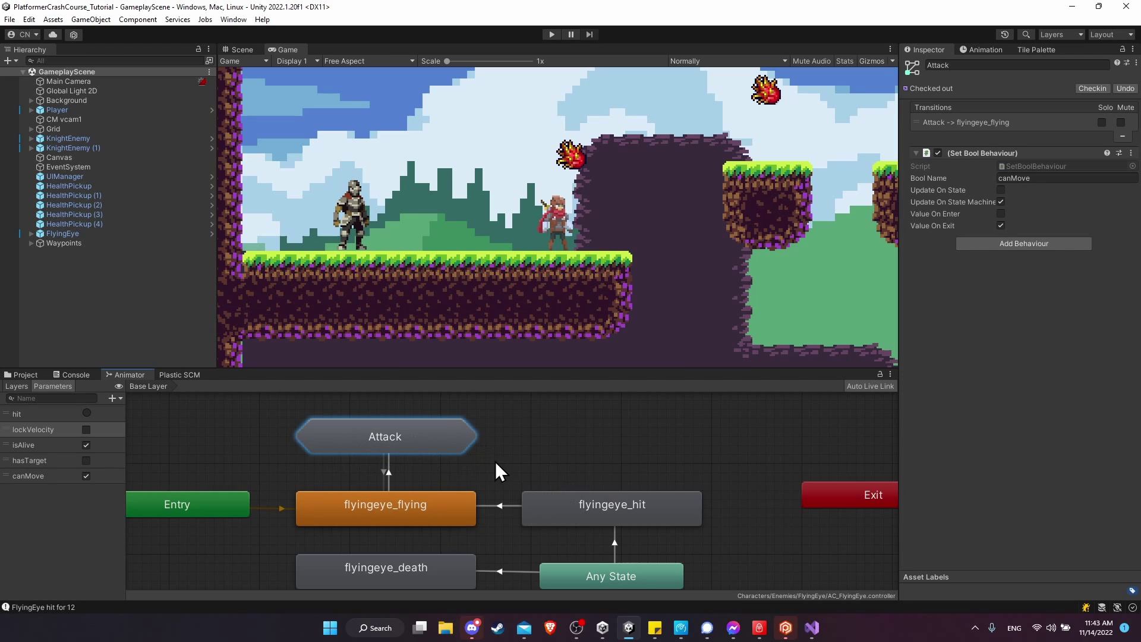
Change the bool name in flyingeye_hit's second Set Bool Behaviour to lockVelocity.
middle_drag(495, 461, 454, 447)
click(546, 496)
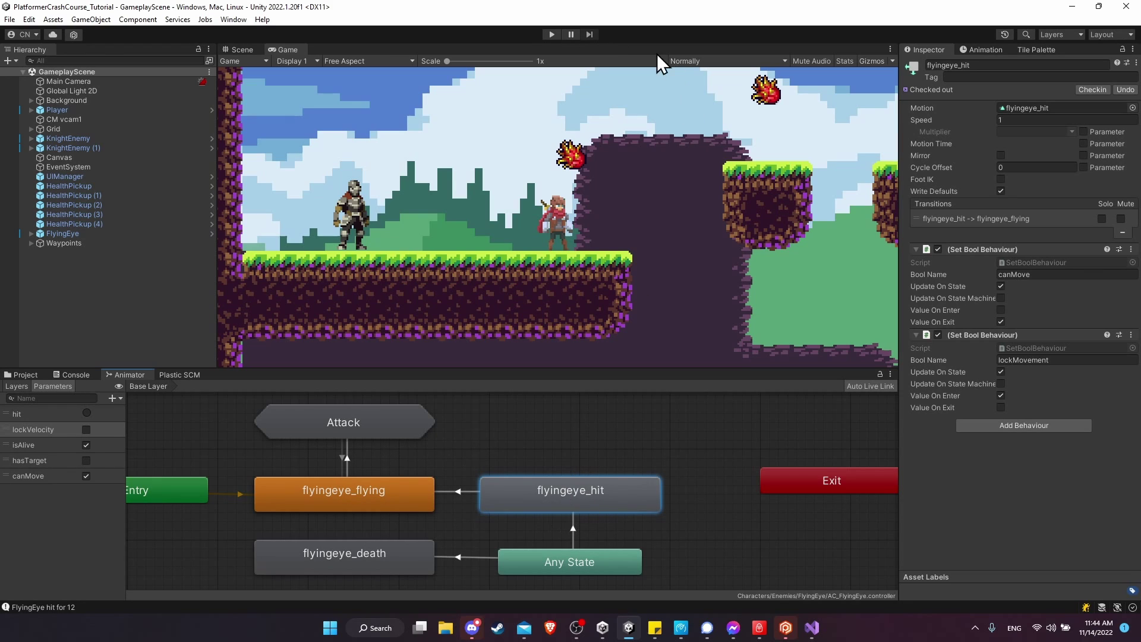
click(1096, 360)
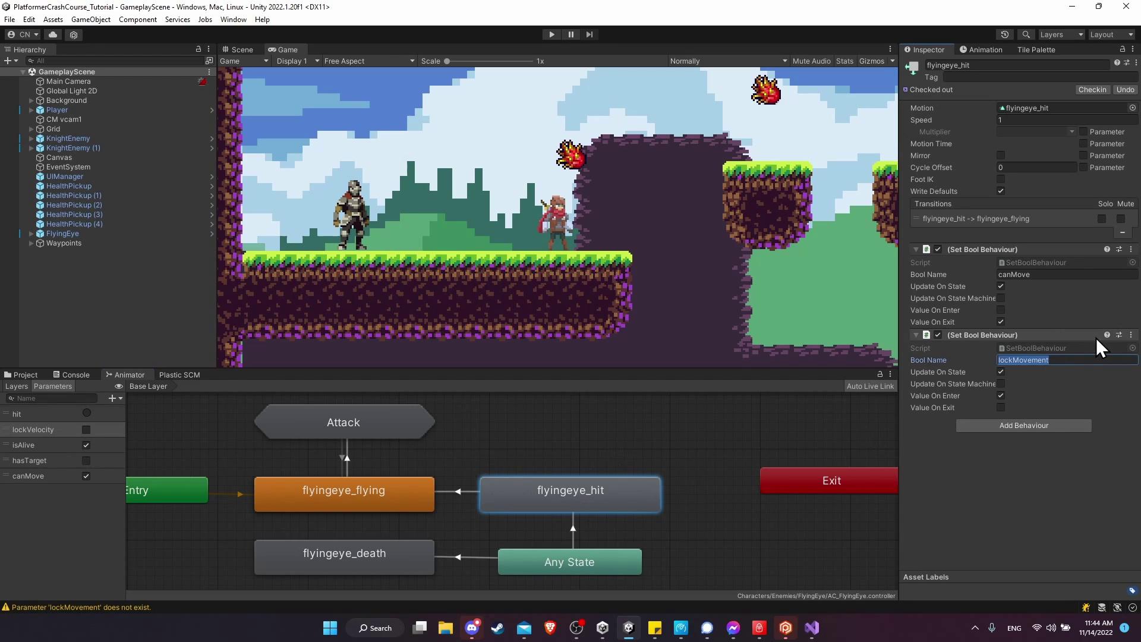
text(lockVelocity)
Play-test the flying eye's hit reaction by striking it with an air attack and moving the Player around, and stop the game.
click(553, 35)
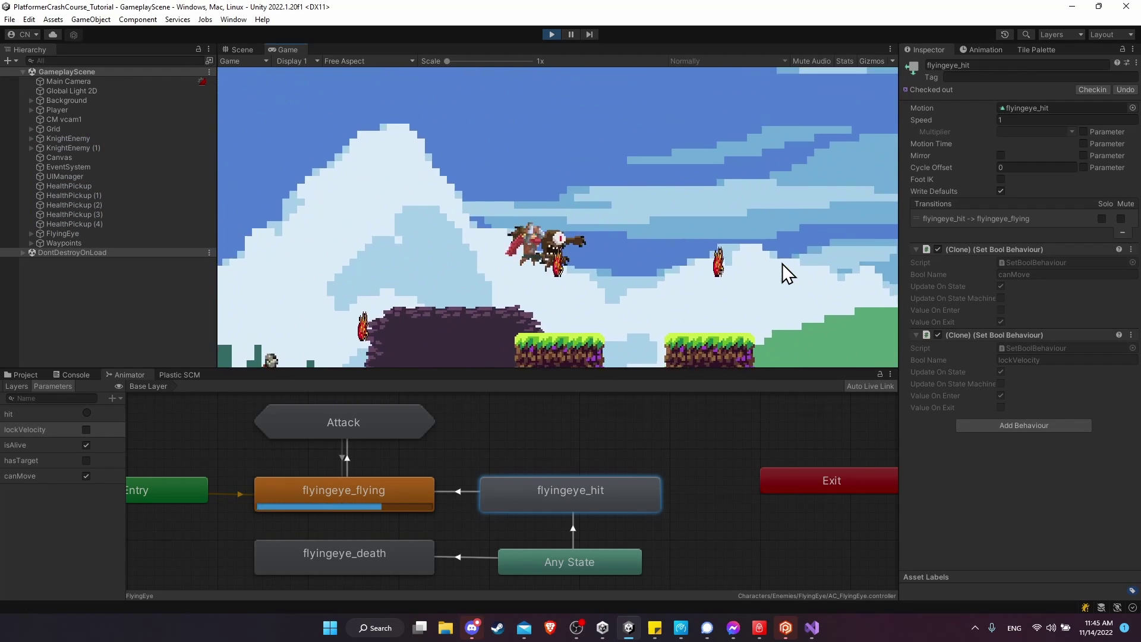
key(a)
click(768, 260)
key(d)
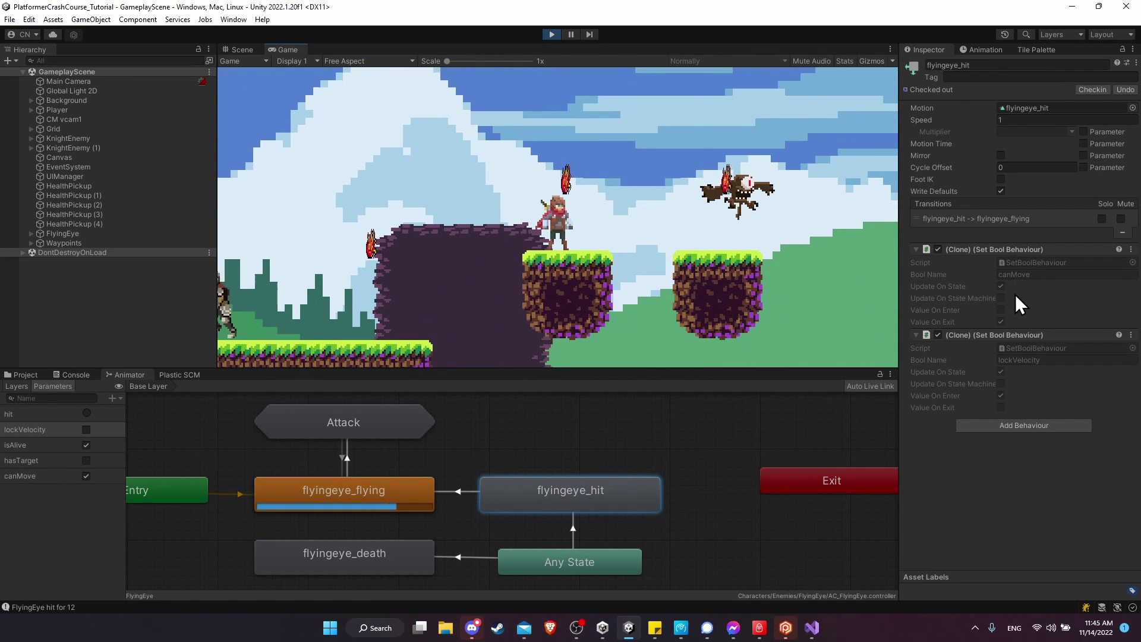
key(a)
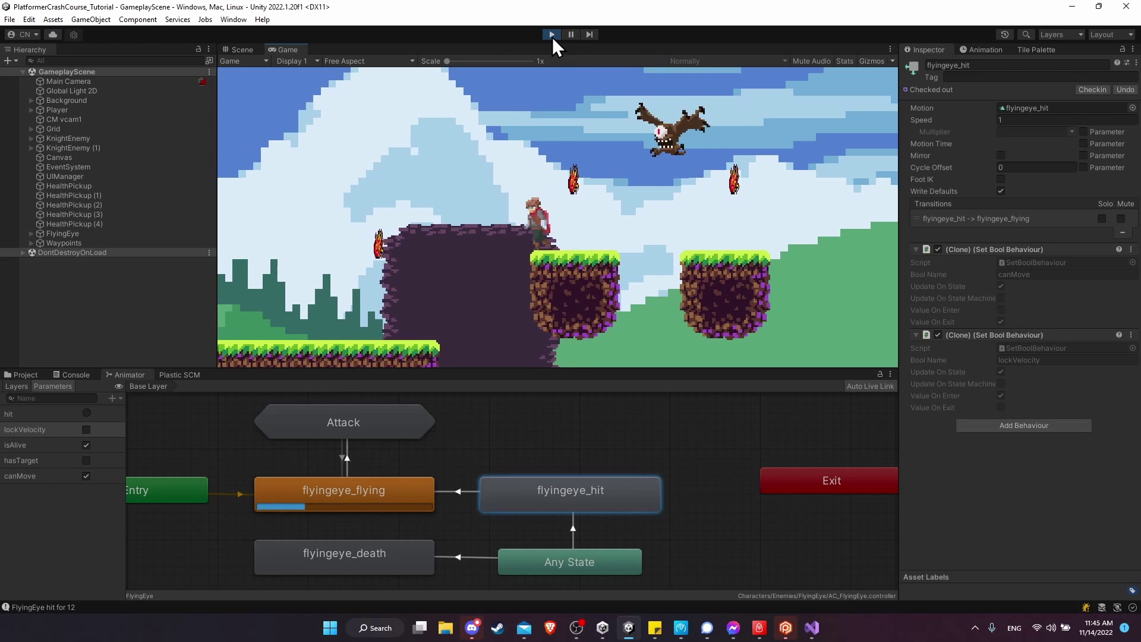
key(d)
click(551, 35)
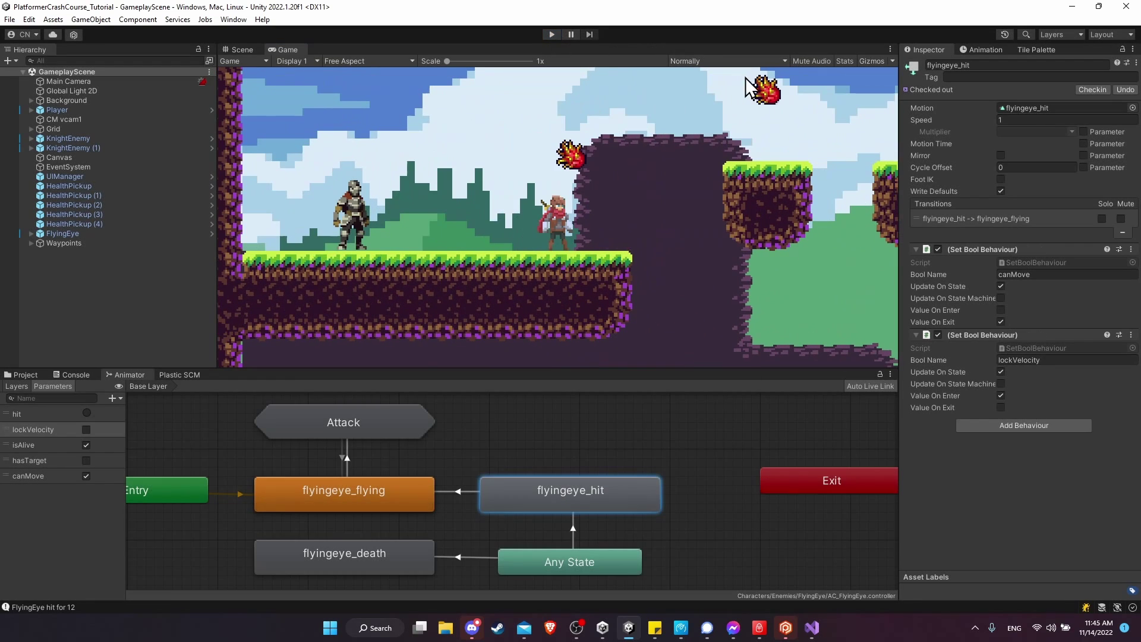